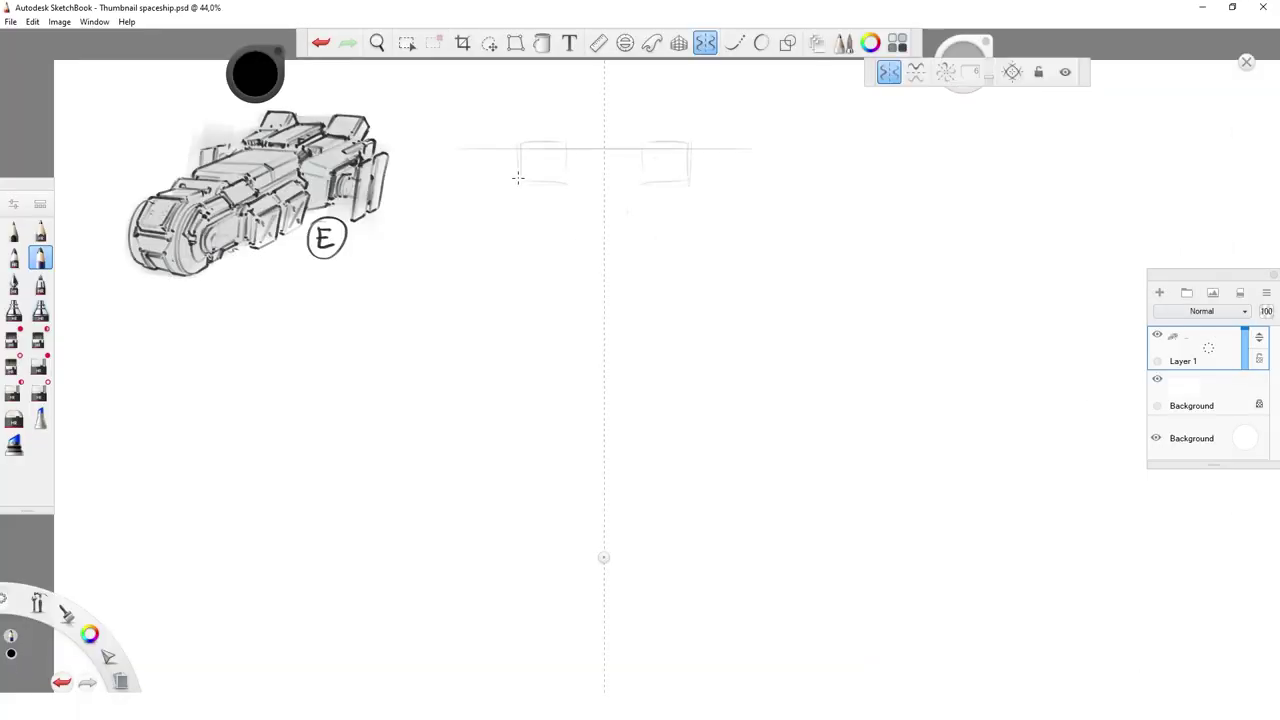
- Pencil the mirrored hull edges, cabin, side panels and legs, erasing one extra side-panel line
left_click_drag(586, 175, 626, 259)
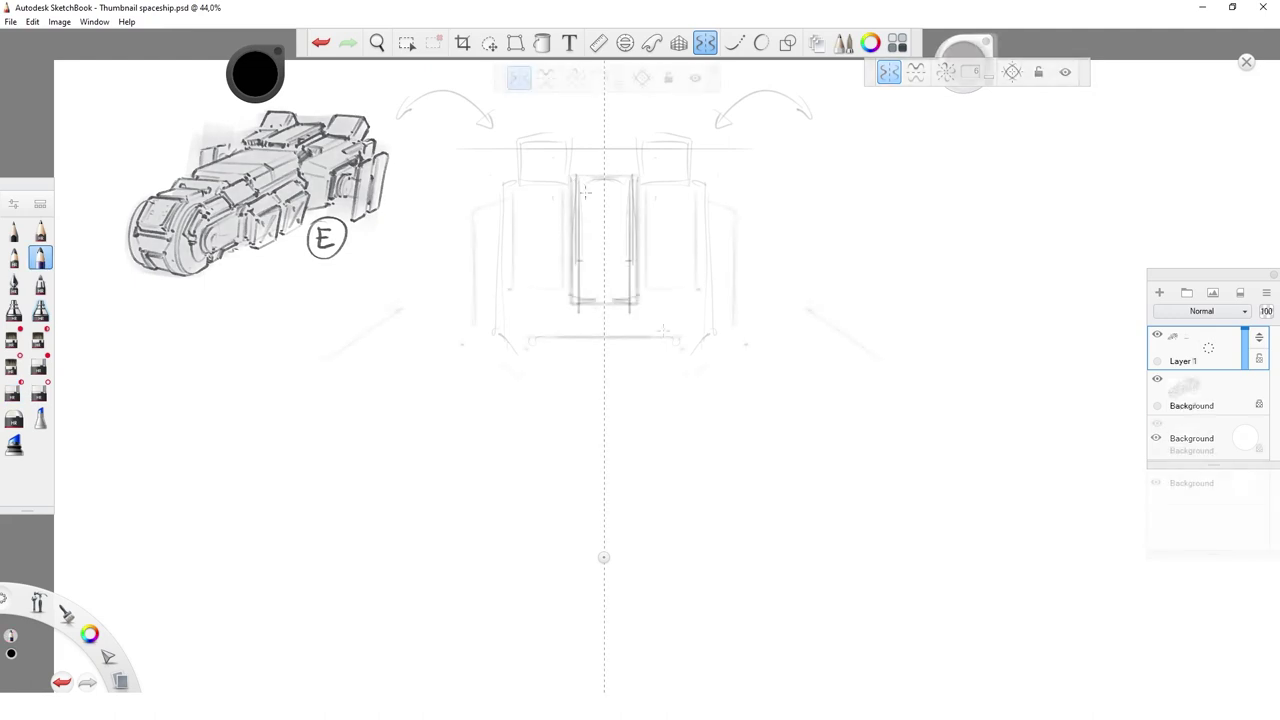
left_click_drag(538, 336, 538, 540)
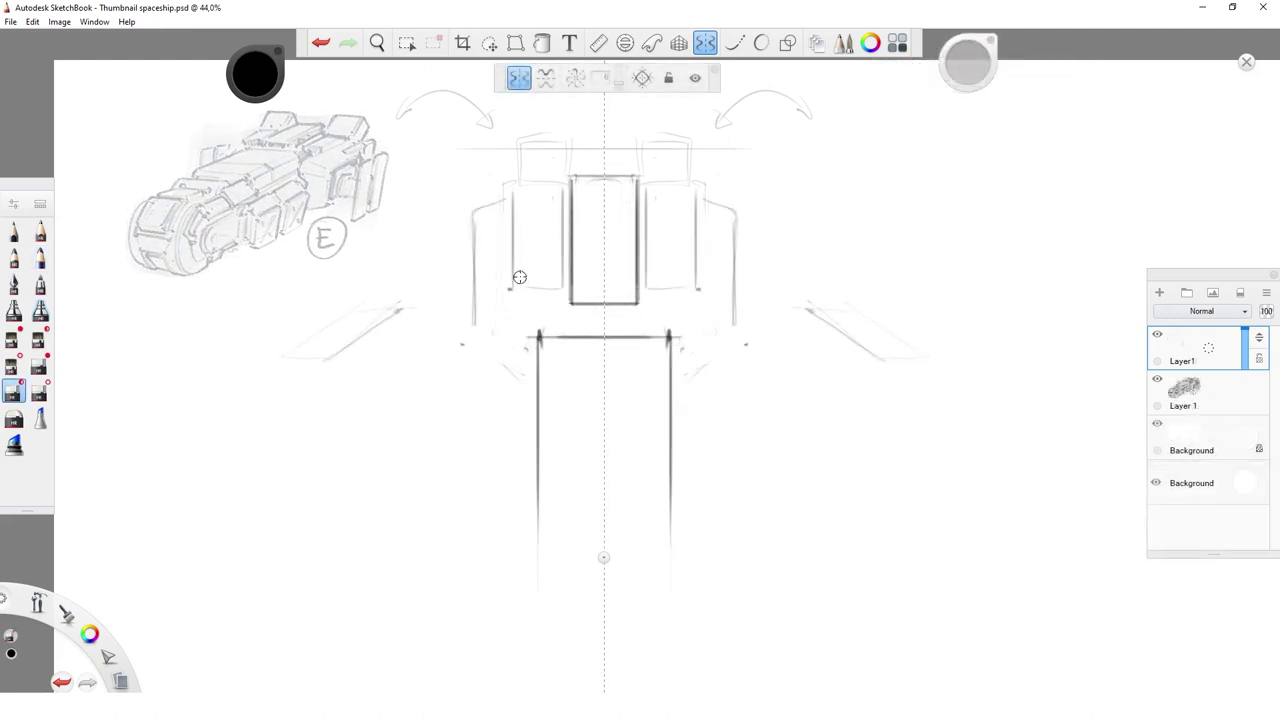
left_click_drag(515, 195, 515, 286)
key("e")
left_click_drag(508, 198, 515, 282)
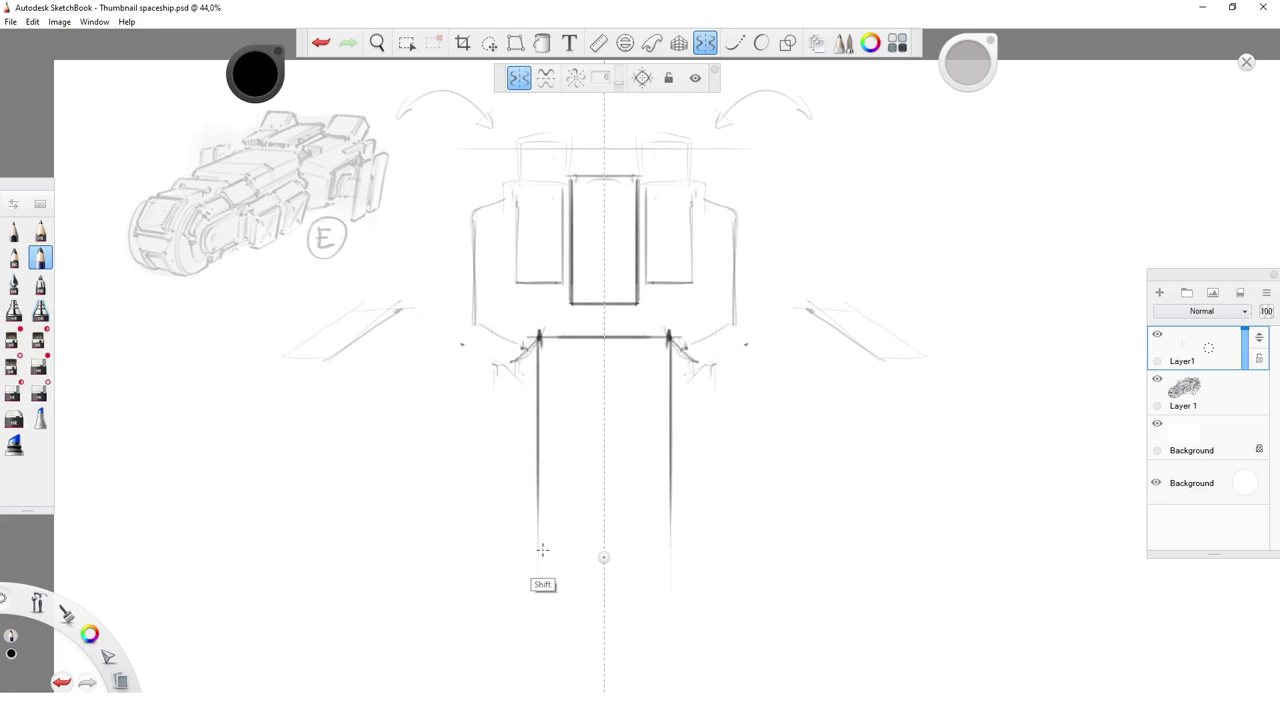
- Join the two legs with a horizontal line and a darkened crossing line
left_click_drag(542, 549, 684, 548)
left_click_drag(606, 476, 668, 476)
left_click_drag(834, 486, 839, 506)
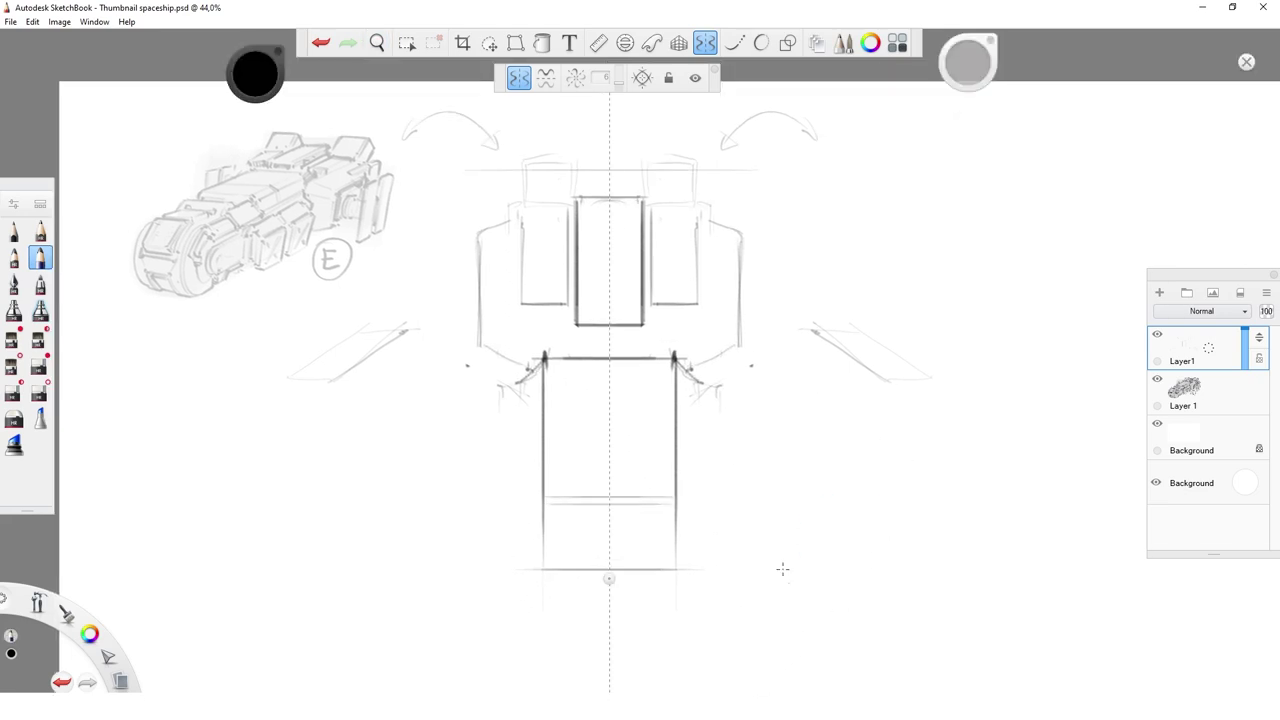
- Draw mirrored outer edges beside the legs and lasso-select the rear legs
left_click_drag(690, 603, 690, 440)
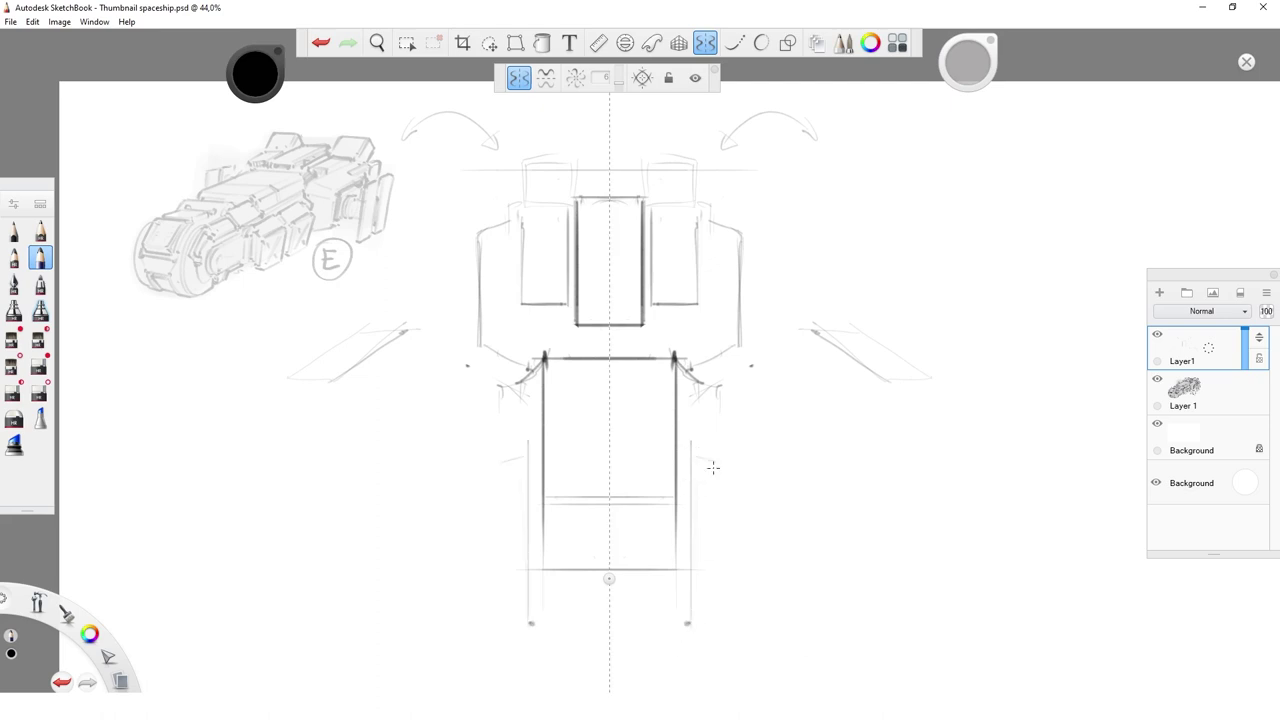
left_click_drag(720, 624, 726, 462)
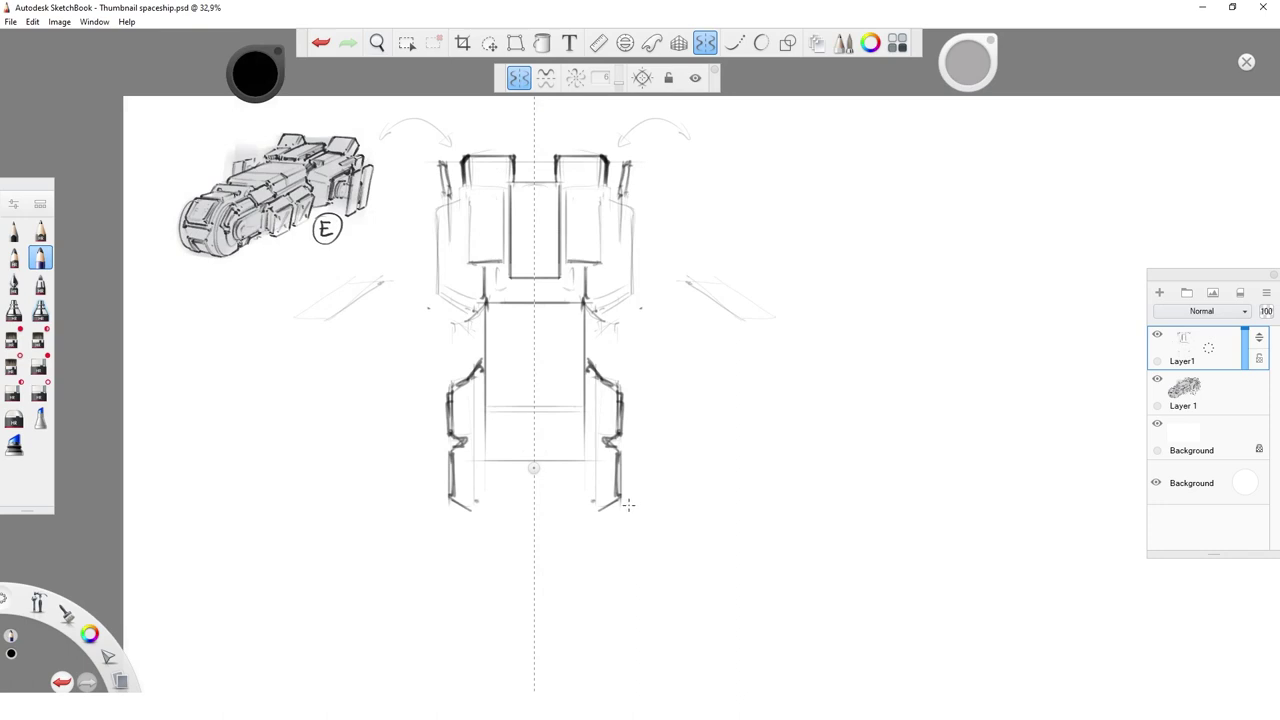
key("m")
mouse_move(588, 355)
left_mouse_down()
mouse_move(656, 596)
mouse_move(470, 325)
left_mouse_up()
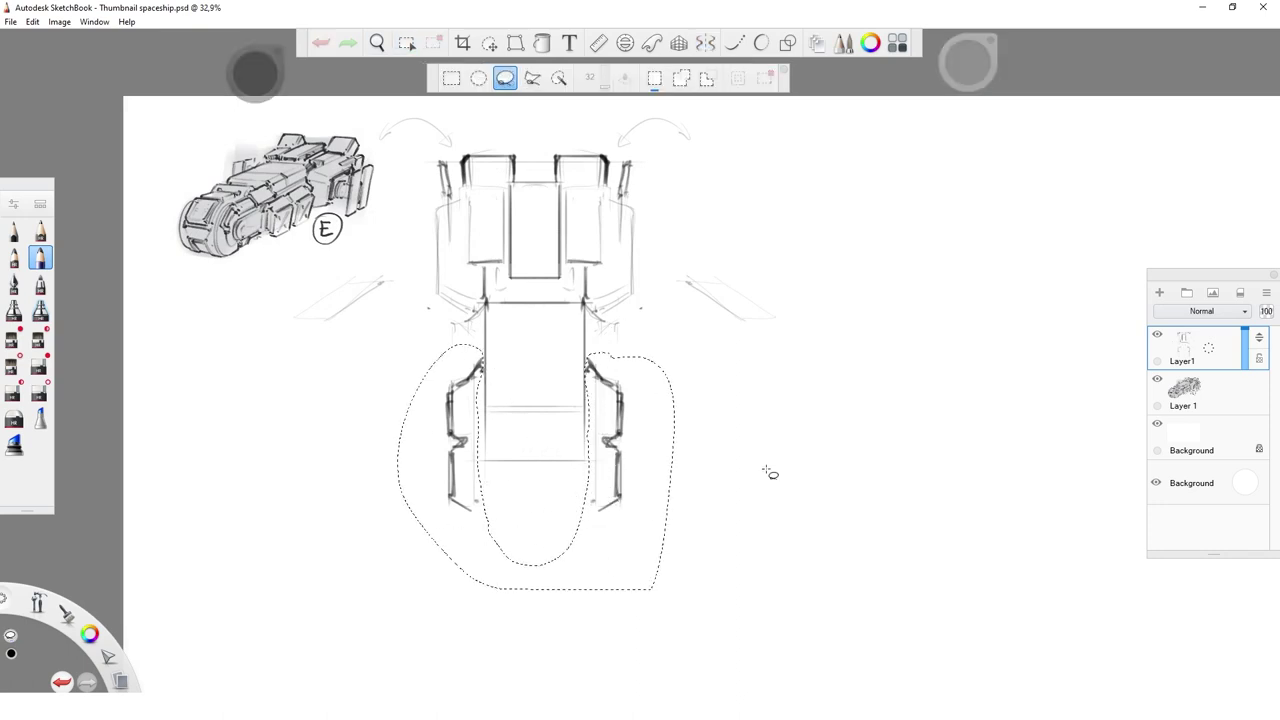
- Commit the rear-leg adjustment and sketch mirrored side pods beside the cabin
left_click(770, 600)
key("x")
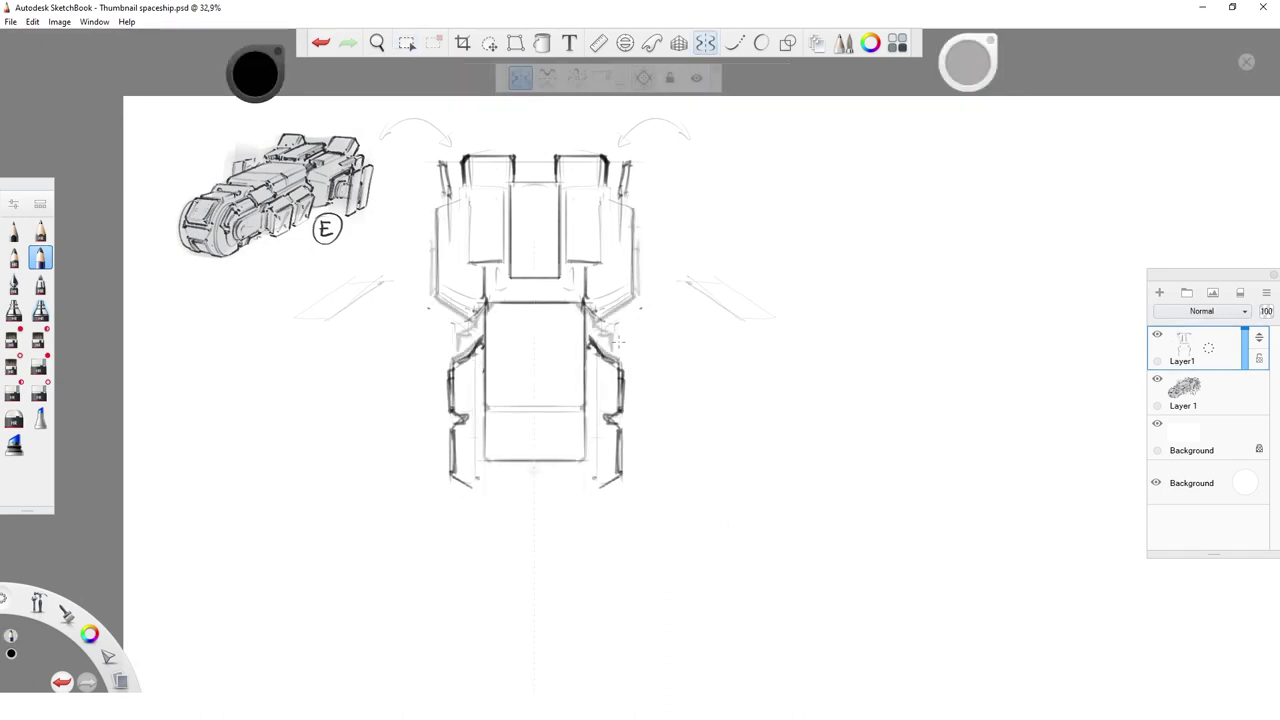
left_click_drag(644, 238, 645, 272)
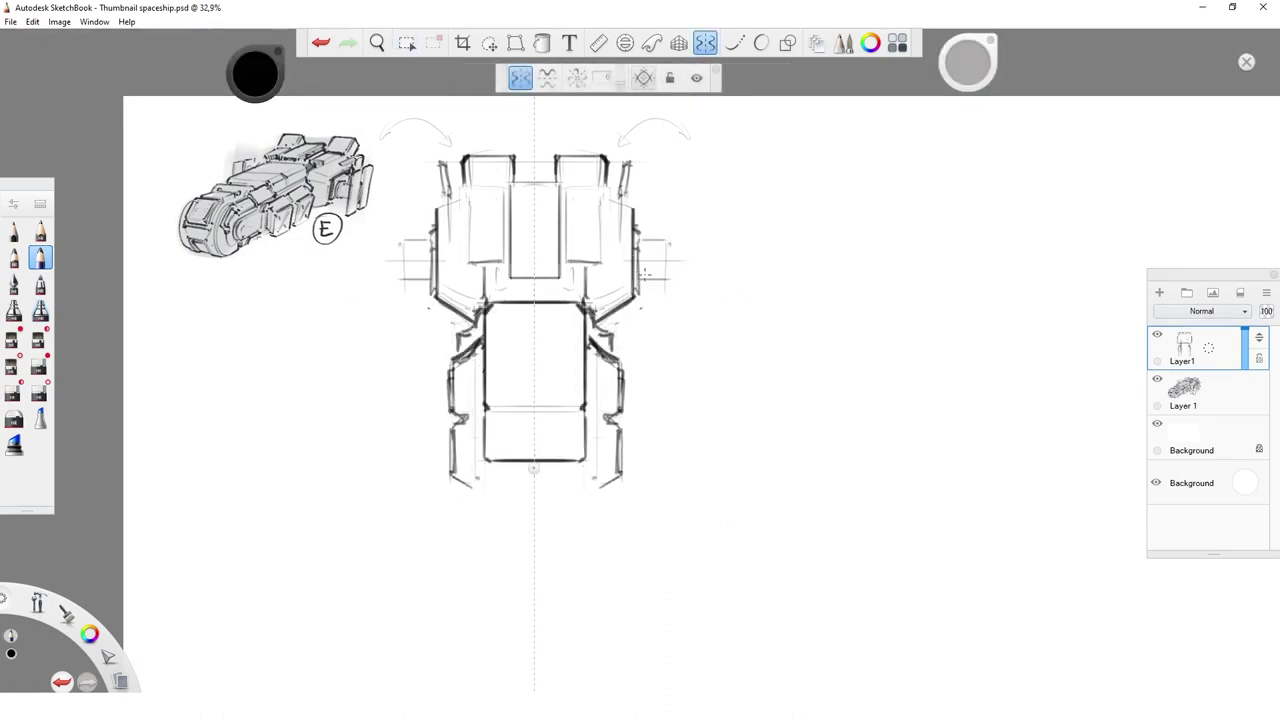
left_click_drag(673, 208, 677, 312)
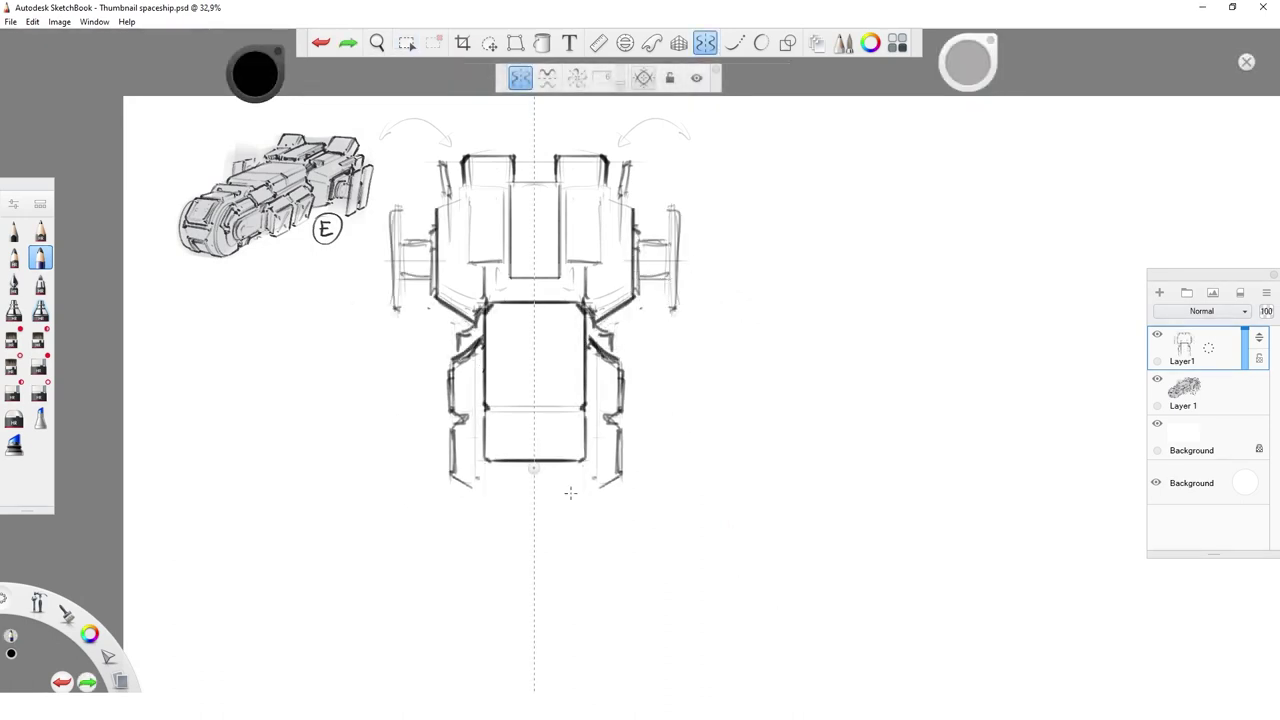
- Draw the rear section with leg crossbars, darkened leg lines and a box below the waist
left_click_drag(570, 468, 581, 516)
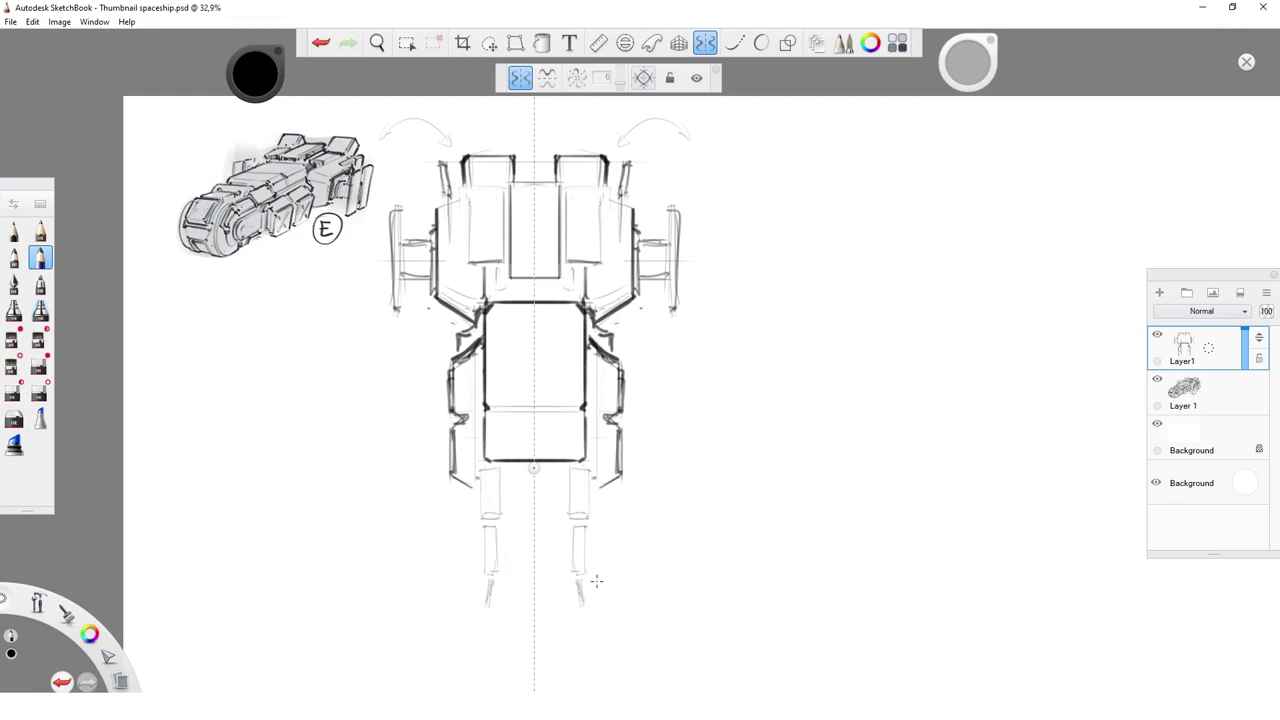
left_click_drag(596, 585, 678, 585)
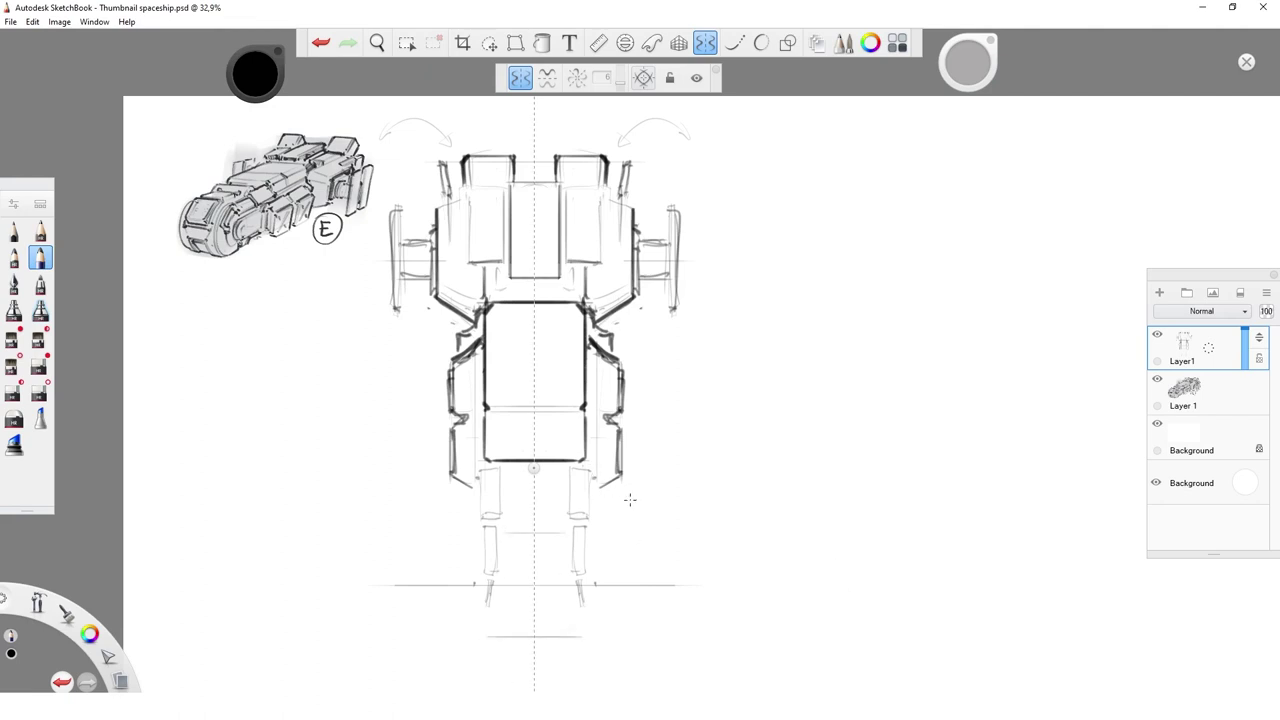
mouse_move(604, 500)
left_mouse_down()
mouse_move(604, 604)
mouse_move(582, 636)
mouse_move(534, 637)
mouse_move(600, 528)
left_mouse_up()
mouse_move(505, 560)
left_mouse_down()
mouse_move(507, 632)
mouse_move(506, 572)
left_mouse_up()
mouse_move(506, 626)
left_mouse_down()
mouse_move(562, 630)
mouse_move(559, 620)
left_mouse_up()
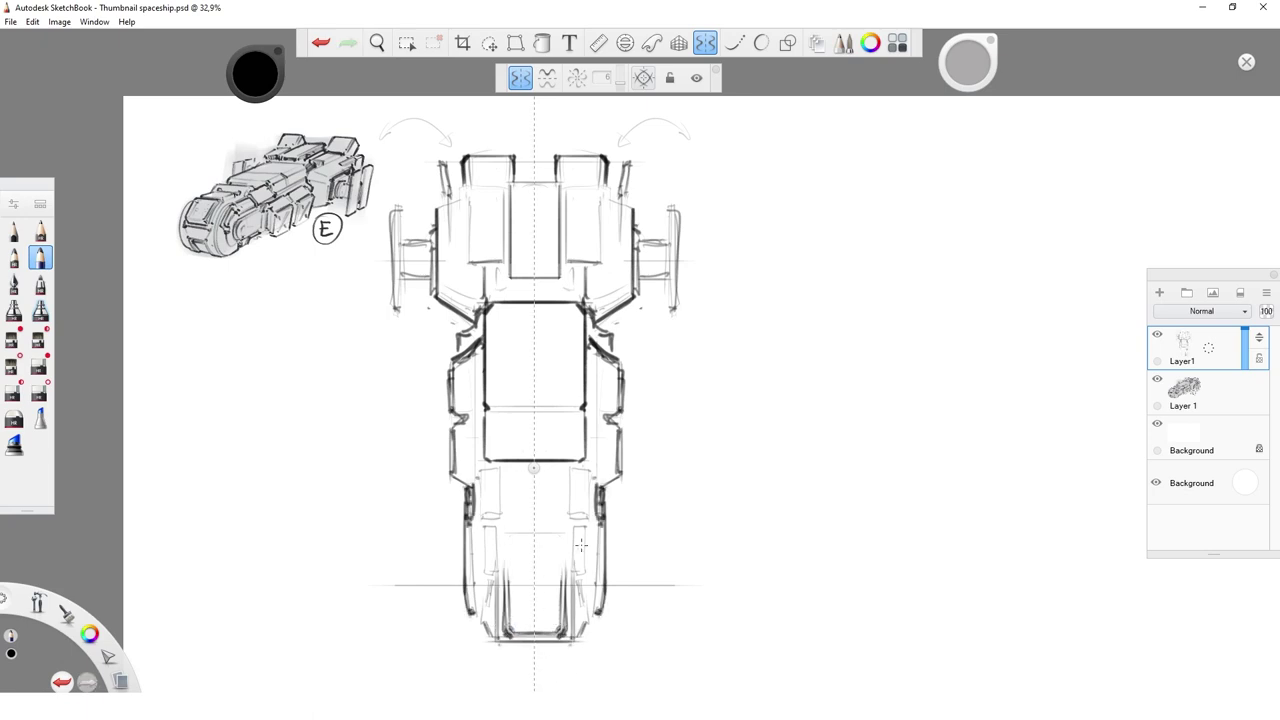
left_click_drag(536, 577, 564, 577)
mouse_move(504, 526)
left_mouse_down()
mouse_move(505, 574)
mouse_move(561, 522)
mouse_move(572, 475)
left_mouse_up()
left_click_drag(536, 516, 568, 516)
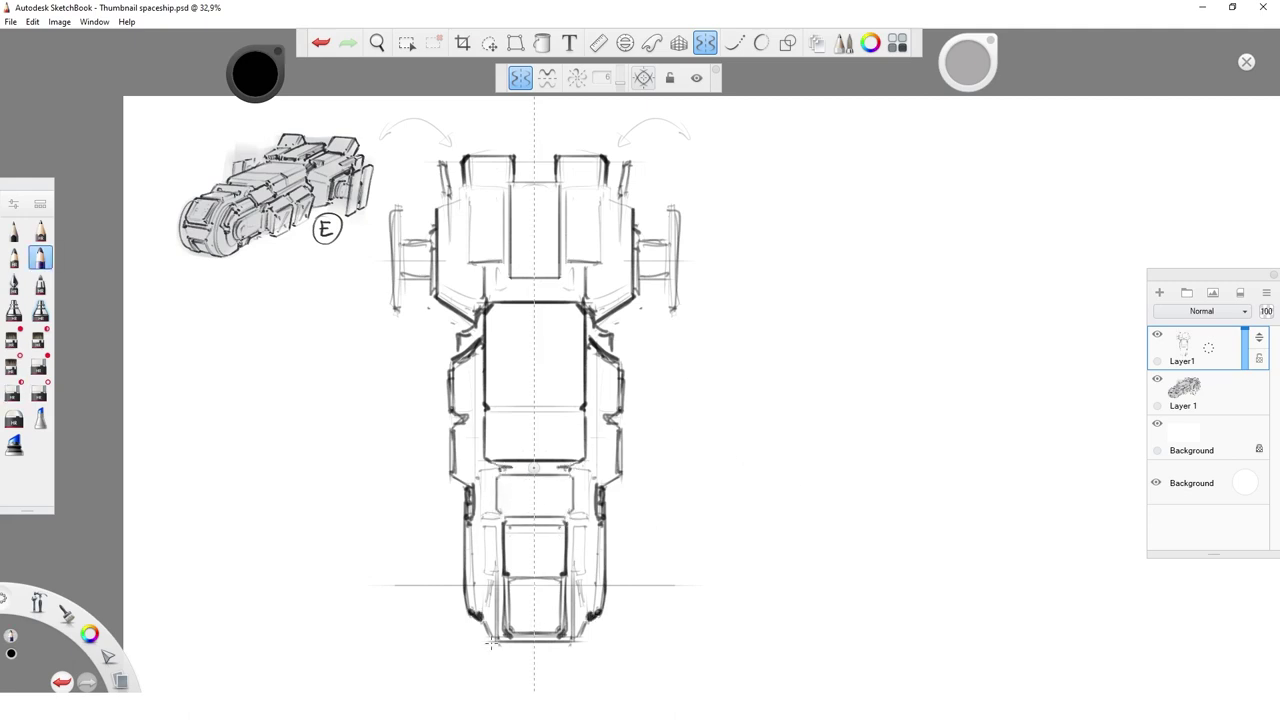
- Redraw the side pods further outward and move the thumbnail to the lower left
left_click_drag(676, 210, 676, 315)
left_click_drag(640, 250, 695, 255)
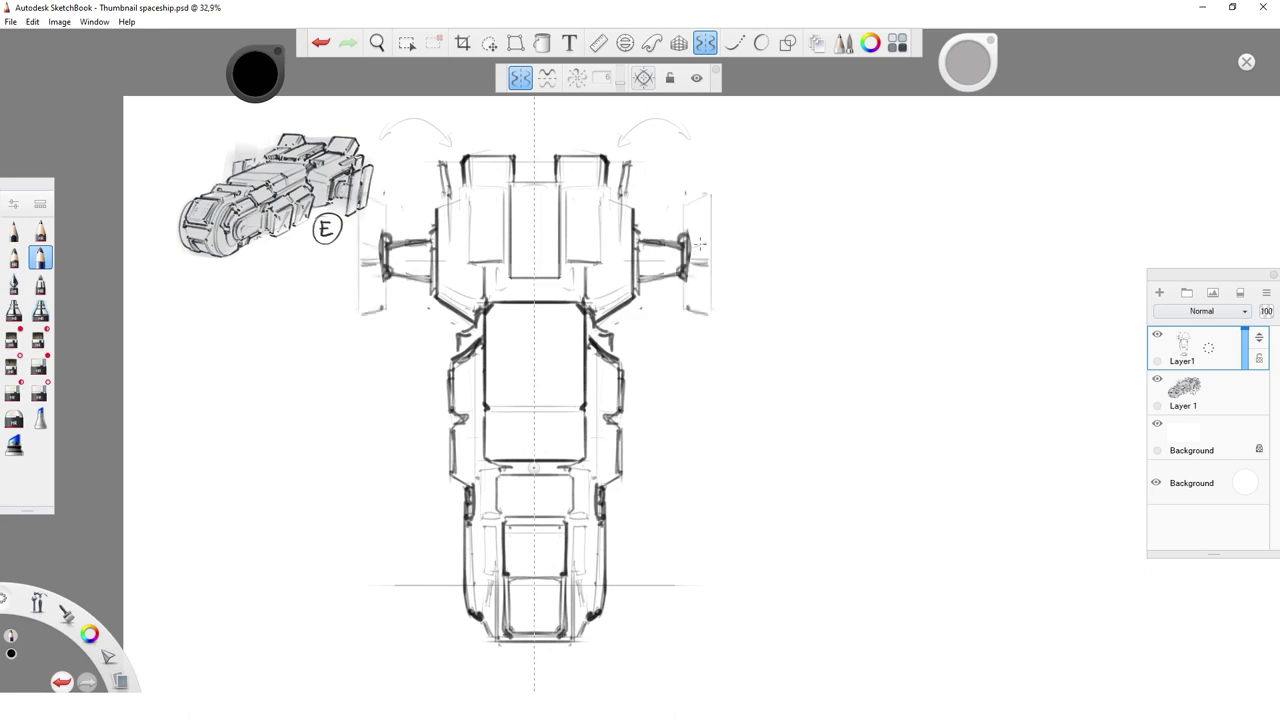
left_click_drag(700, 195, 705, 312)
left_click_drag(712, 256, 716, 318)
left_click_drag(687, 275, 688, 312)
left_click_drag(710, 244, 690, 278)
left_click_drag(690, 222, 692, 286)
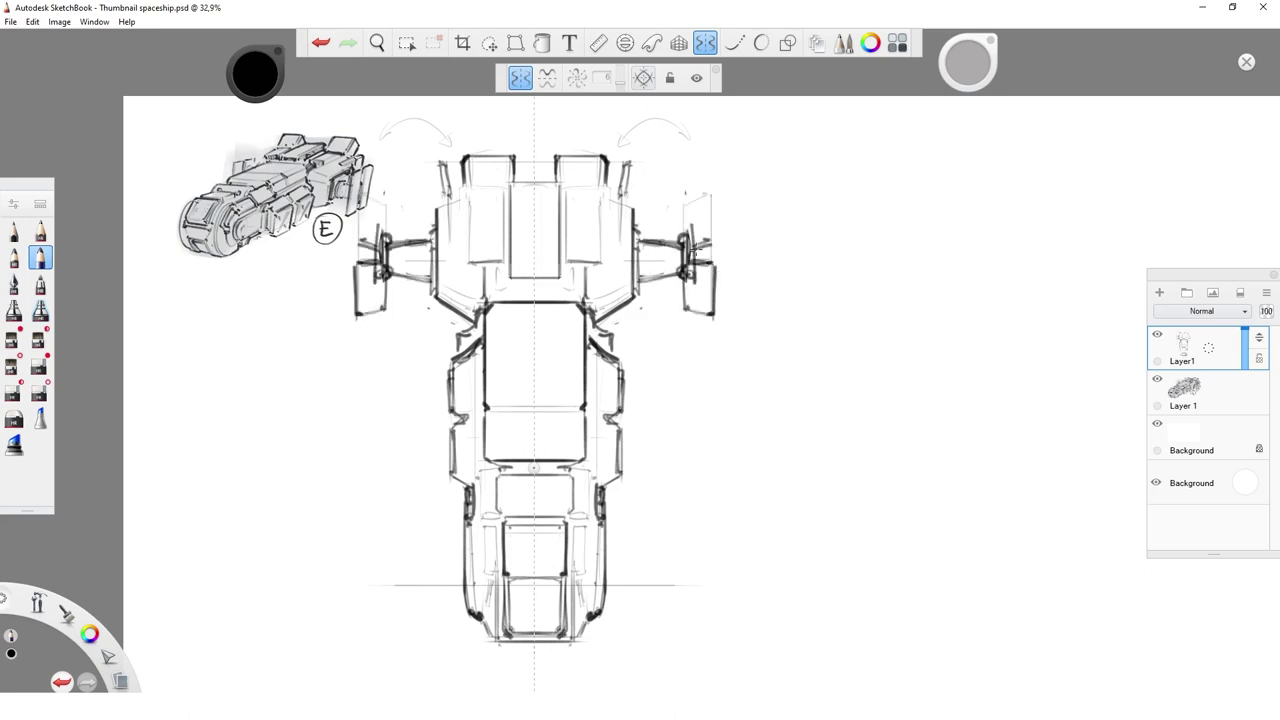
mouse_move(791, 265)
left_mouse_down()
mouse_move(737, 429)
mouse_move(763, 501)
left_mouse_up()
mouse_move(690, 200)
left_mouse_down()
mouse_move(688, 288)
mouse_move(707, 292)
mouse_move(690, 272)
left_mouse_up()
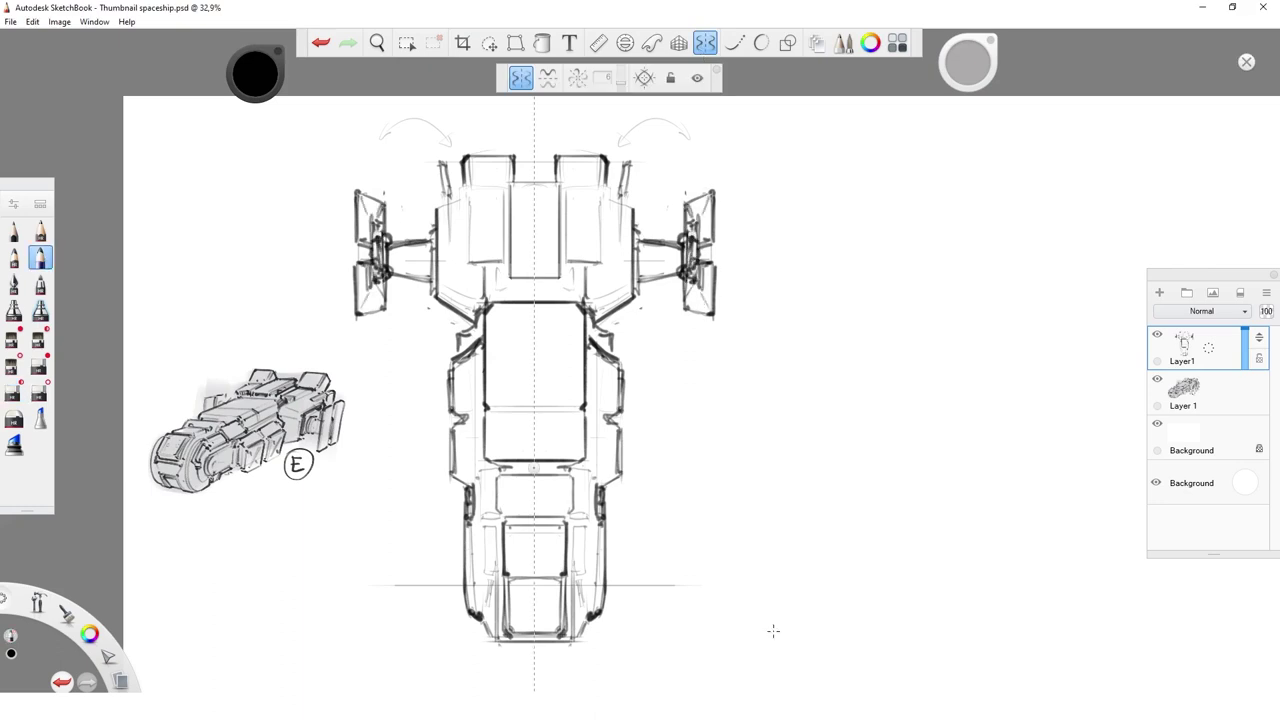
- Rework and darken the vertical body lines, erasing a stray one
mouse_move(634, 206)
left_mouse_down()
mouse_move(634, 306)
mouse_move(620, 310)
left_mouse_up()
mouse_move(625, 210)
left_mouse_down()
mouse_move(610, 201)
mouse_move(630, 195)
mouse_move(620, 210)
left_mouse_up()
mouse_move(616, 165)
left_mouse_down()
mouse_move(620, 200)
mouse_move(587, 296)
left_mouse_up()
key("e")
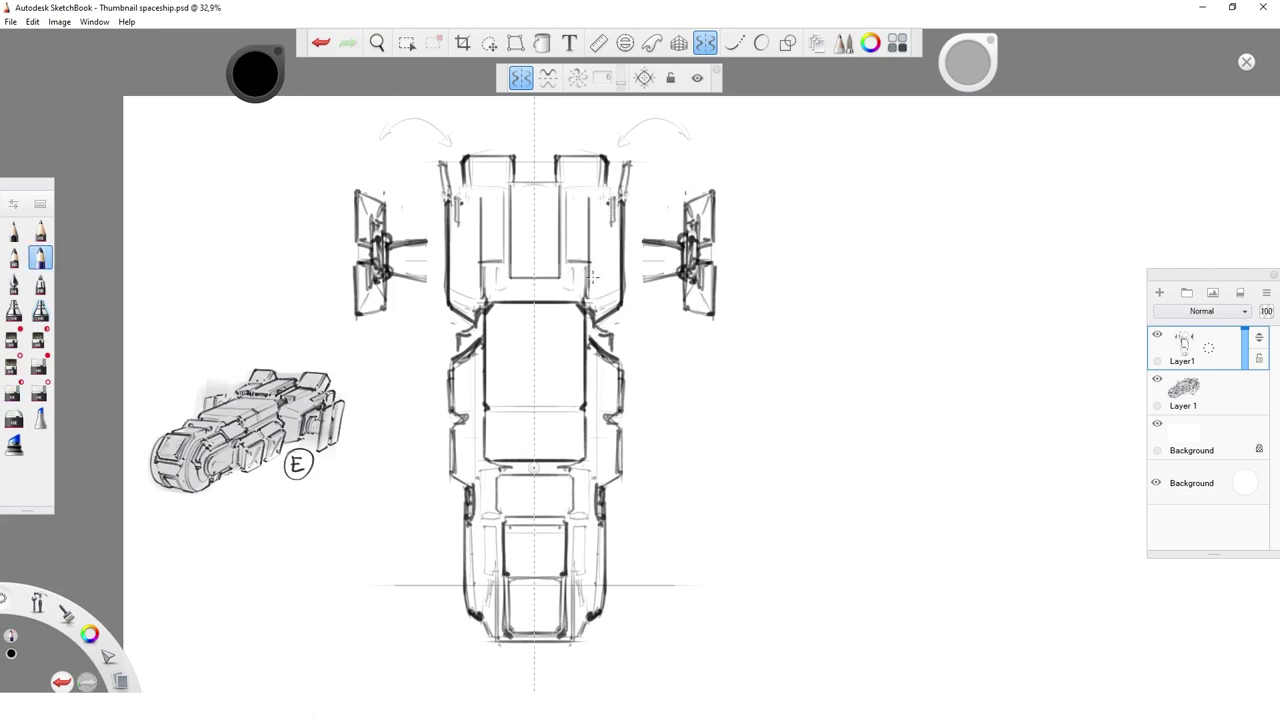
key("e")
left_click_drag(568, 210, 568, 264)
- Redraw the vertical body edges and darken the inner rectangle top and hull corners
key("e")
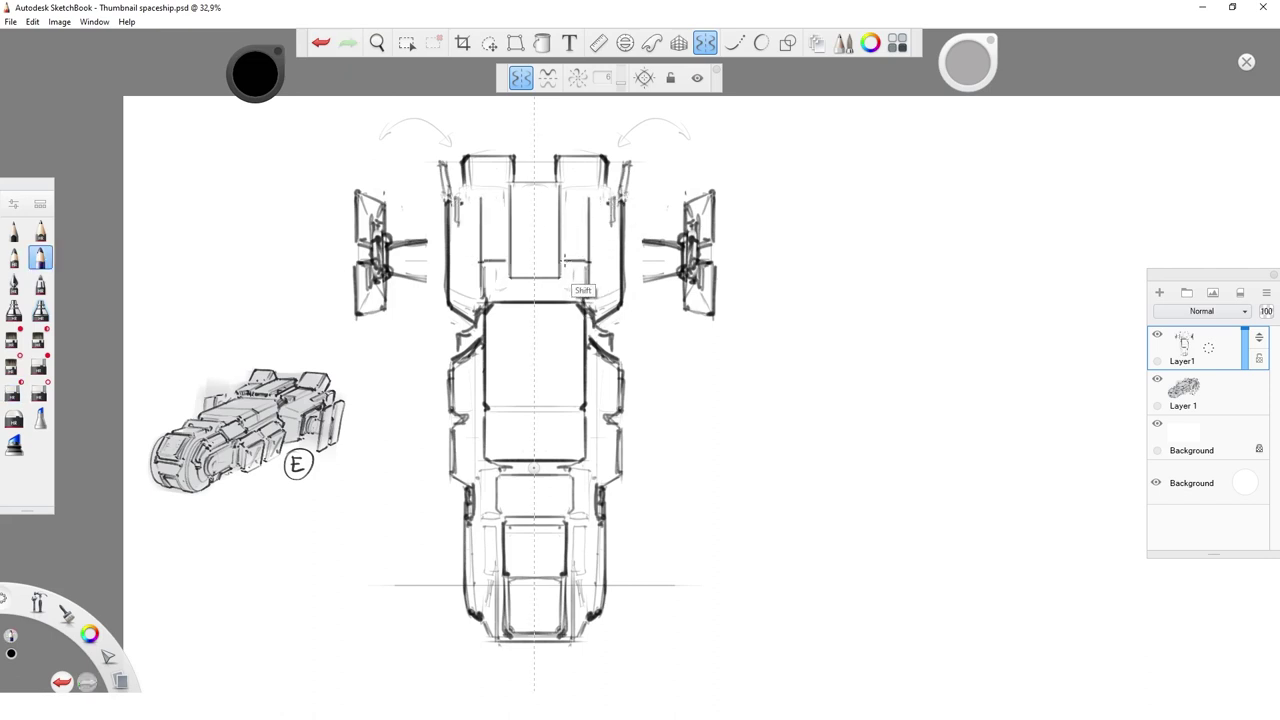
left_click_drag(585, 196, 585, 258)
left_click_drag(560, 204, 560, 260)
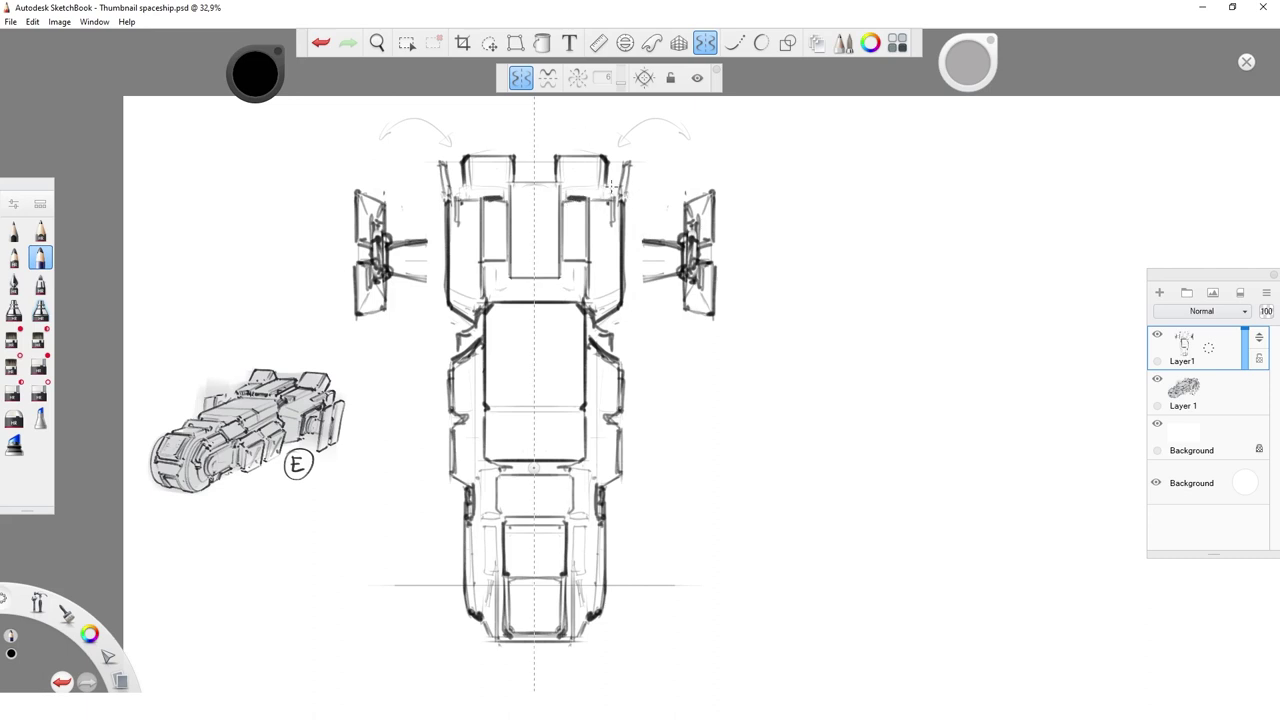
left_click_drag(534, 187, 510, 188)
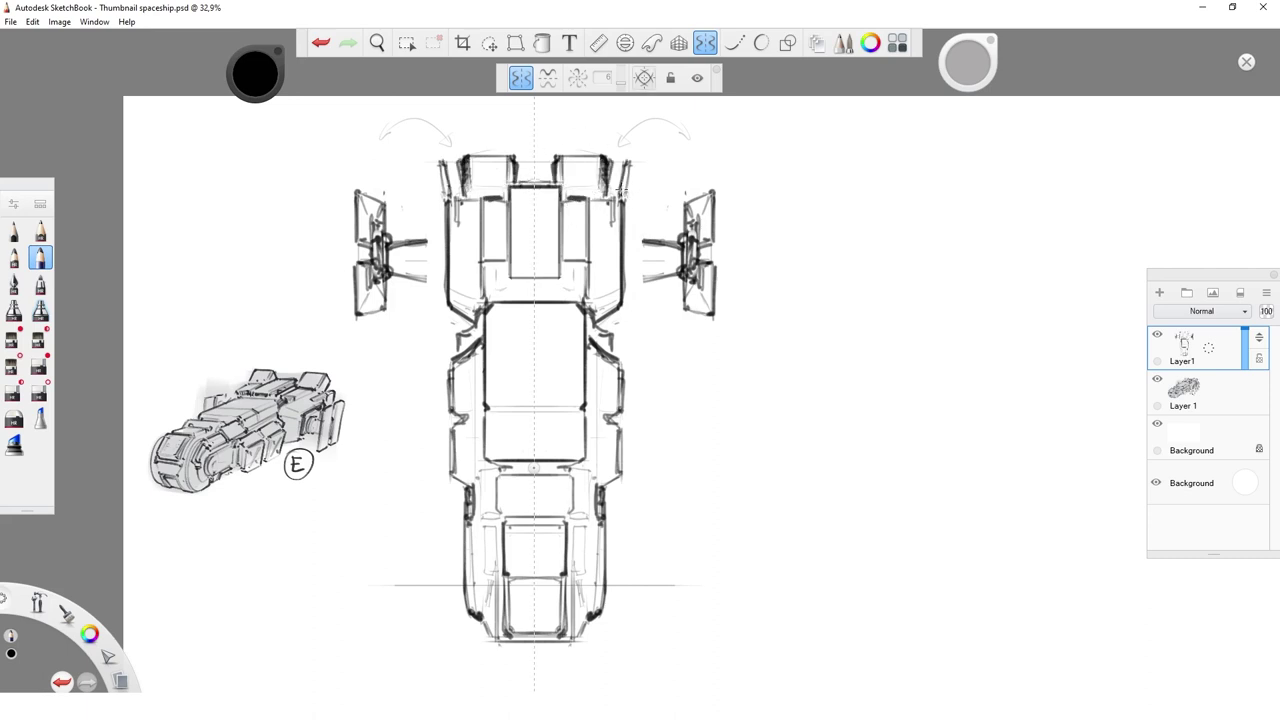
left_click_drag(448, 160, 446, 196)
- Erase the old side-pod struts and redraw them higher up
key("e")
left_click_drag(664, 280, 620, 280)
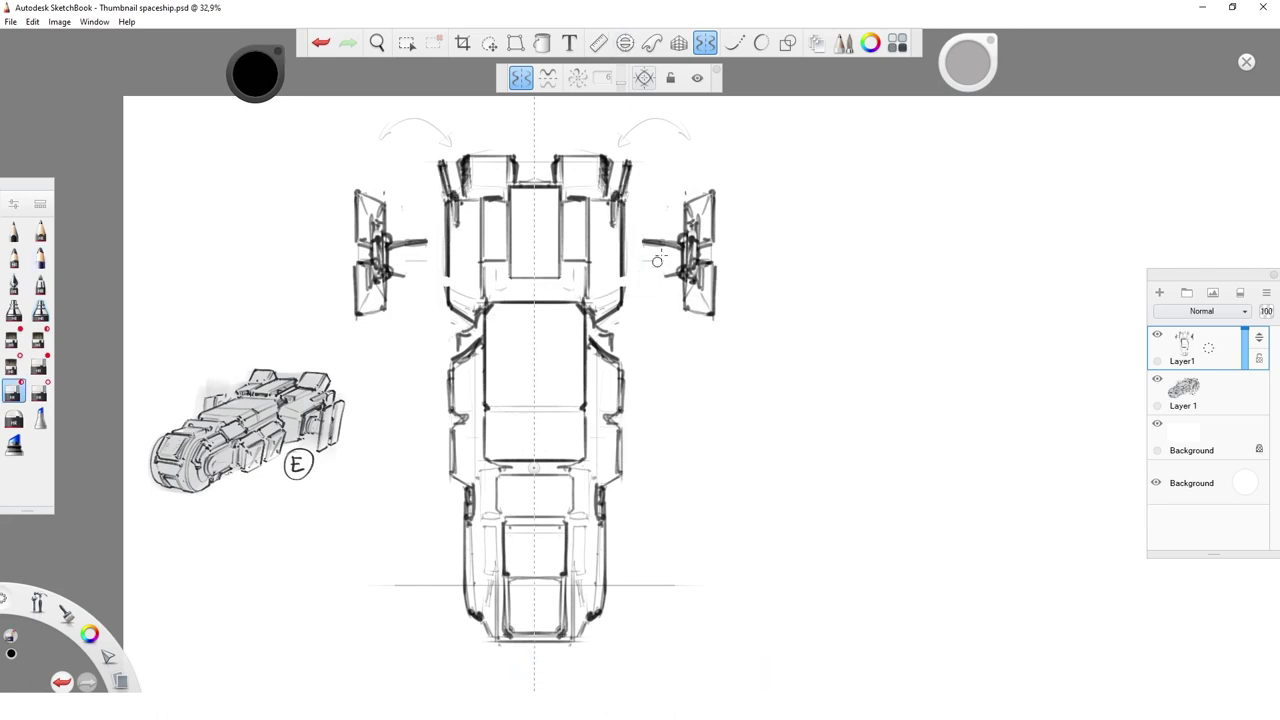
key("e")
left_click_drag(672, 240, 637, 241)
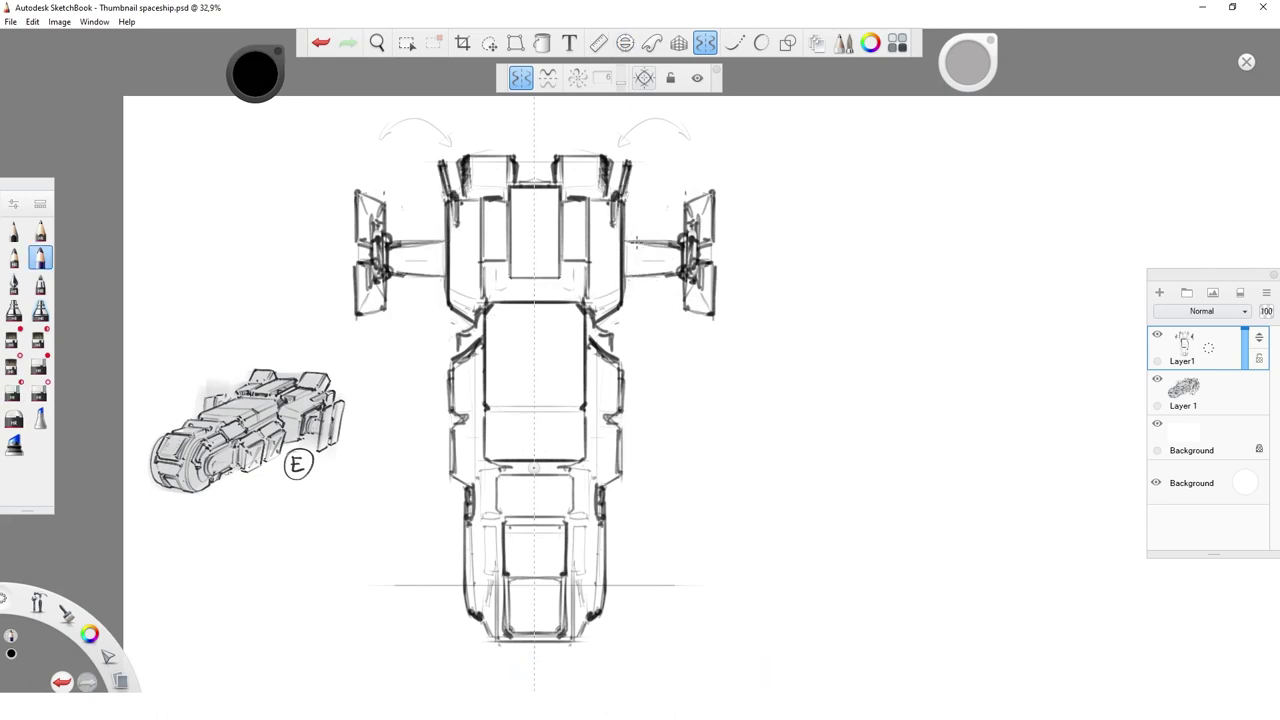
- Lasso-move both side pods closer to the hull, then fade the top-view sketch
key("m")
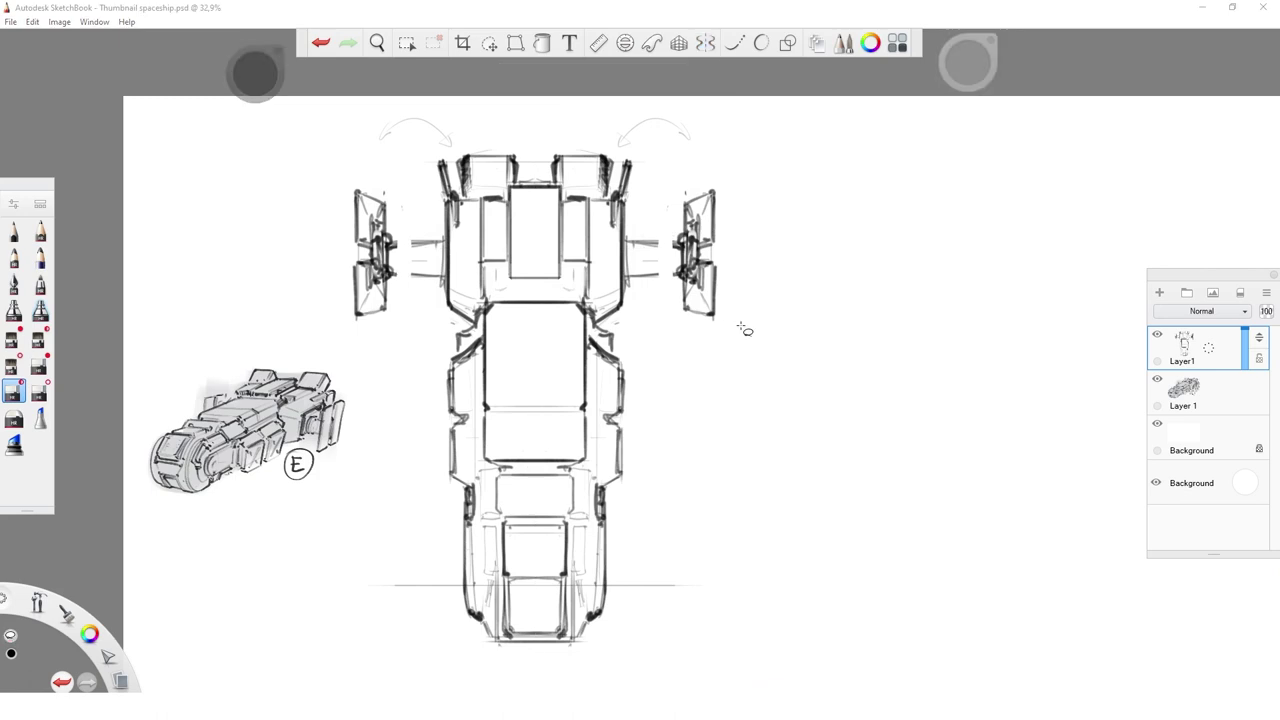
left_click_drag(682, 165, 655, 190)
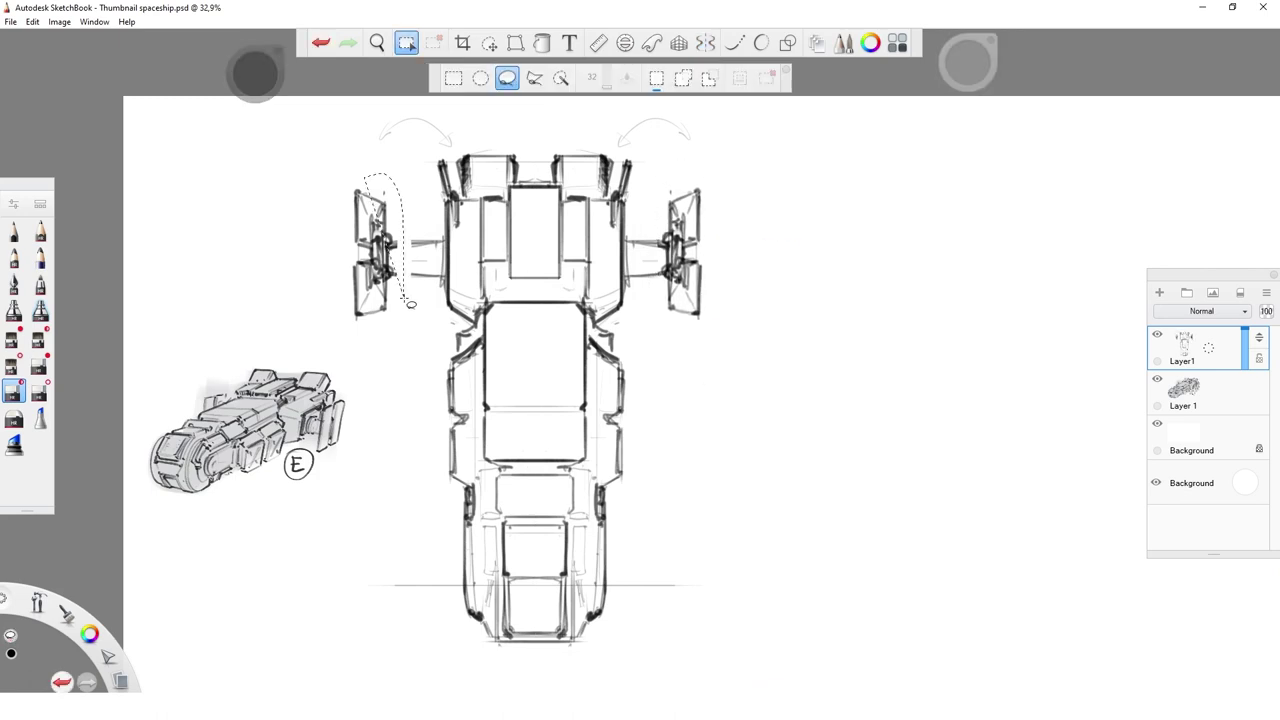
left_click_drag(390, 176, 360, 350)
key("ctrl+d")
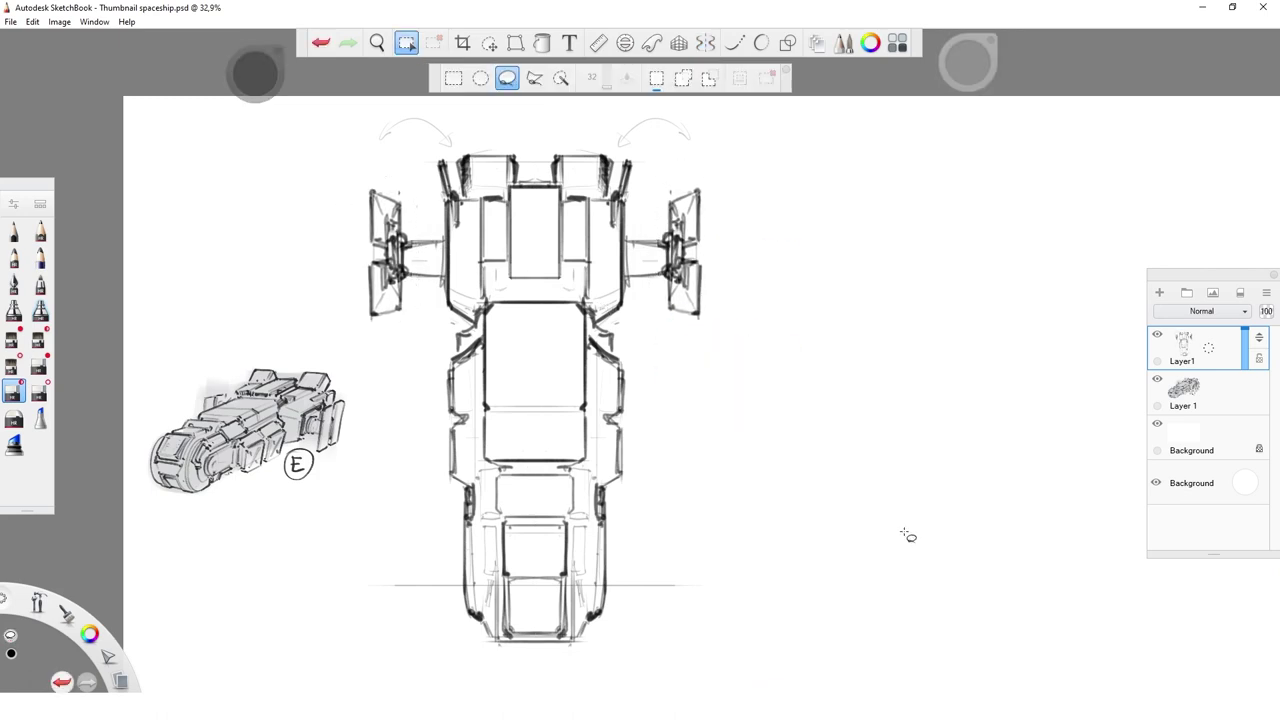
key("b")
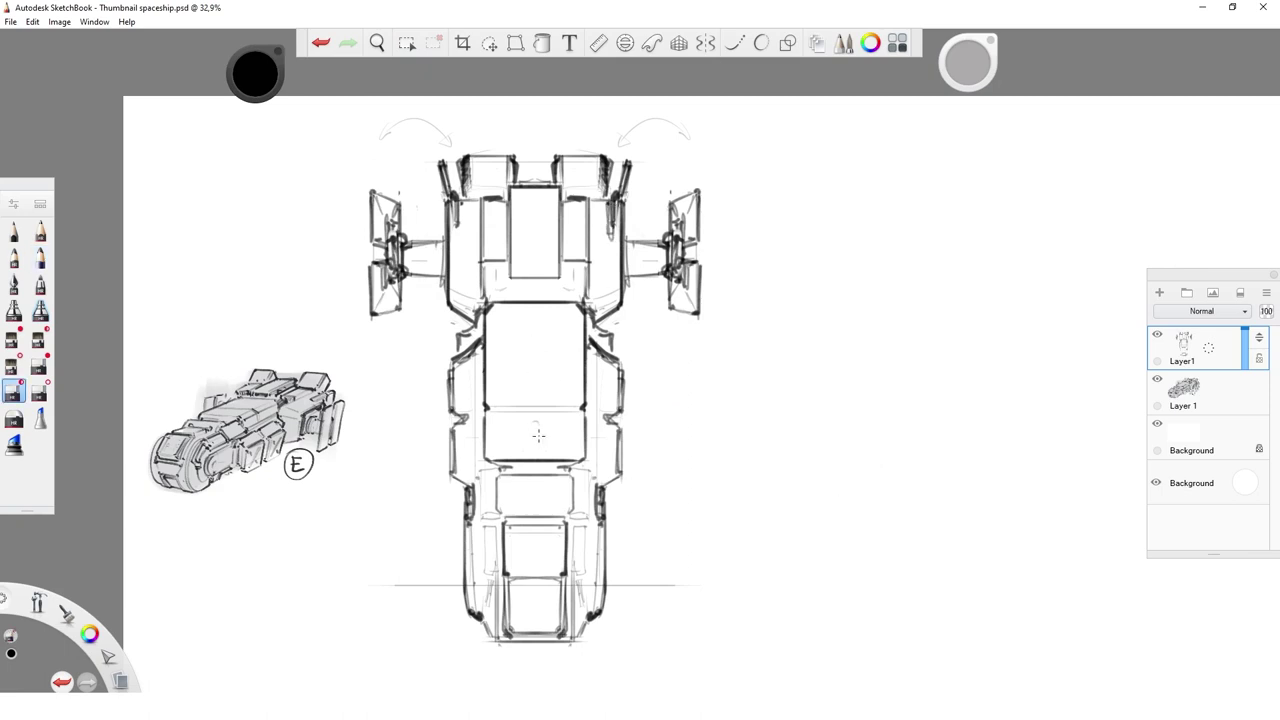
left_click_drag(823, 509, 679, 604)
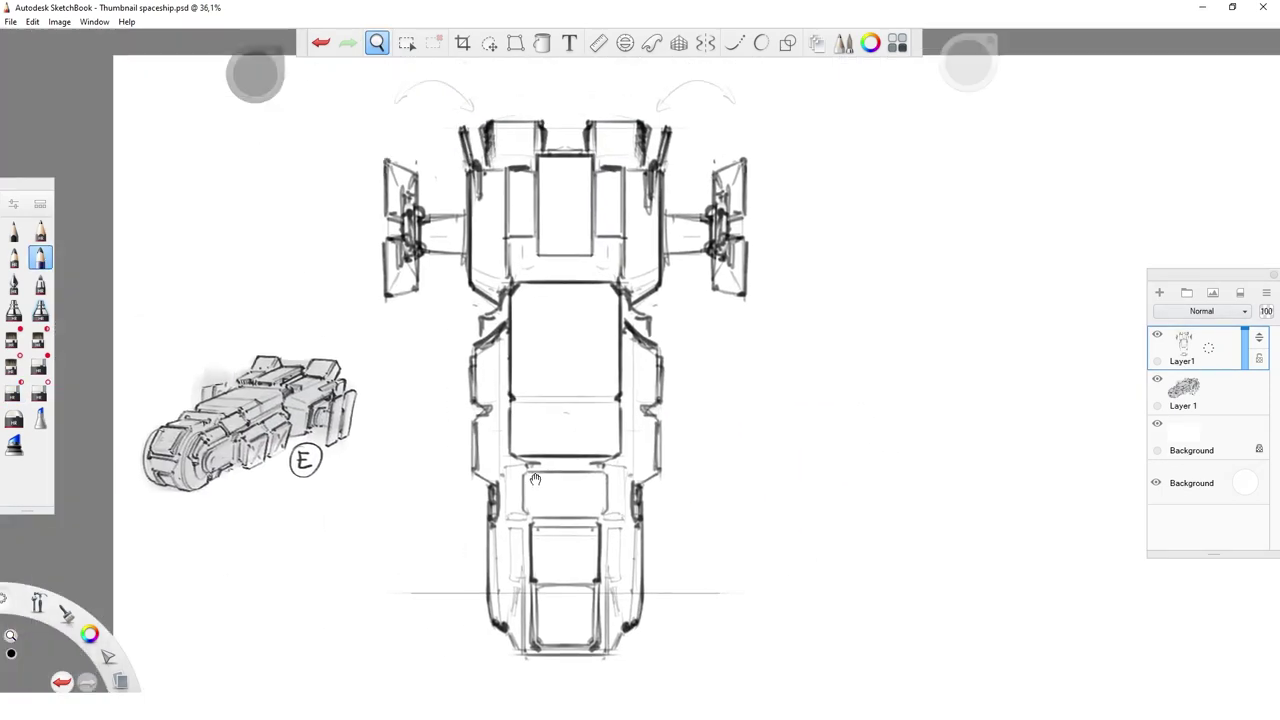
left_click_drag(1244, 335, 1238, 377)
- Add a new layer and turn on Symmetry, zooming toward the rear section
left_click(1159, 292)
left_click(705, 43)
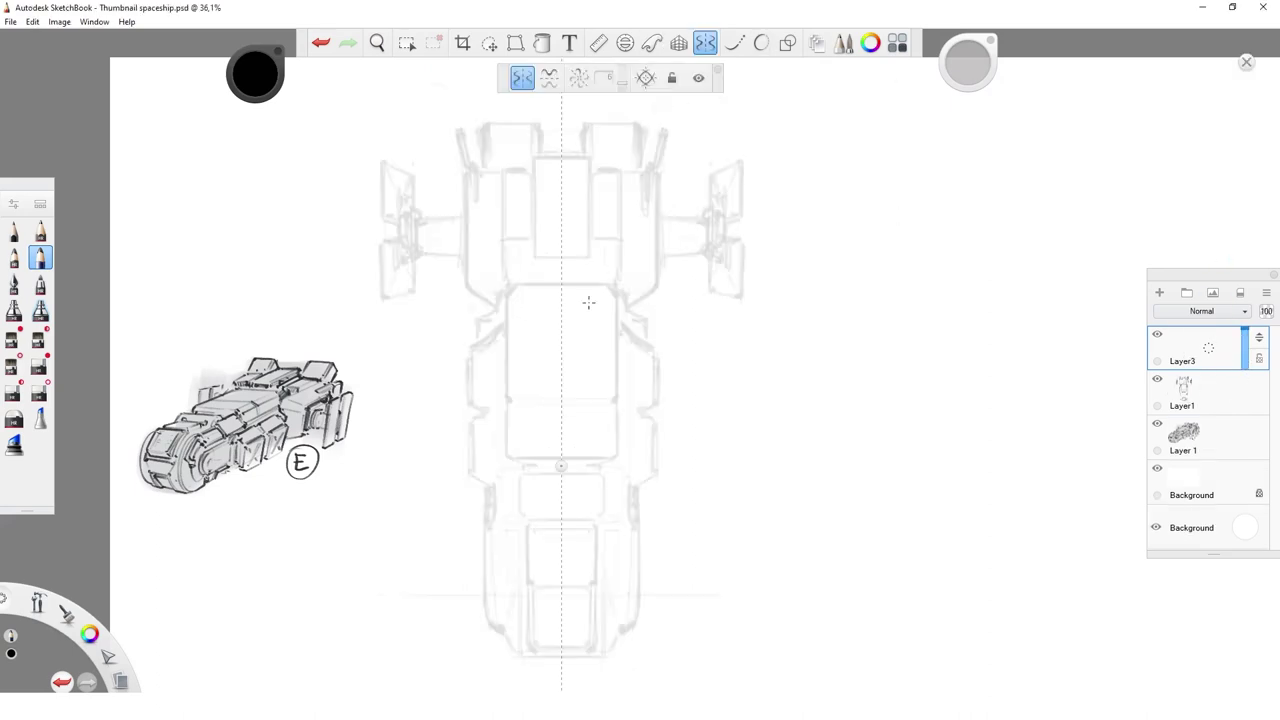
left_click_drag(651, 566, 655, 520)
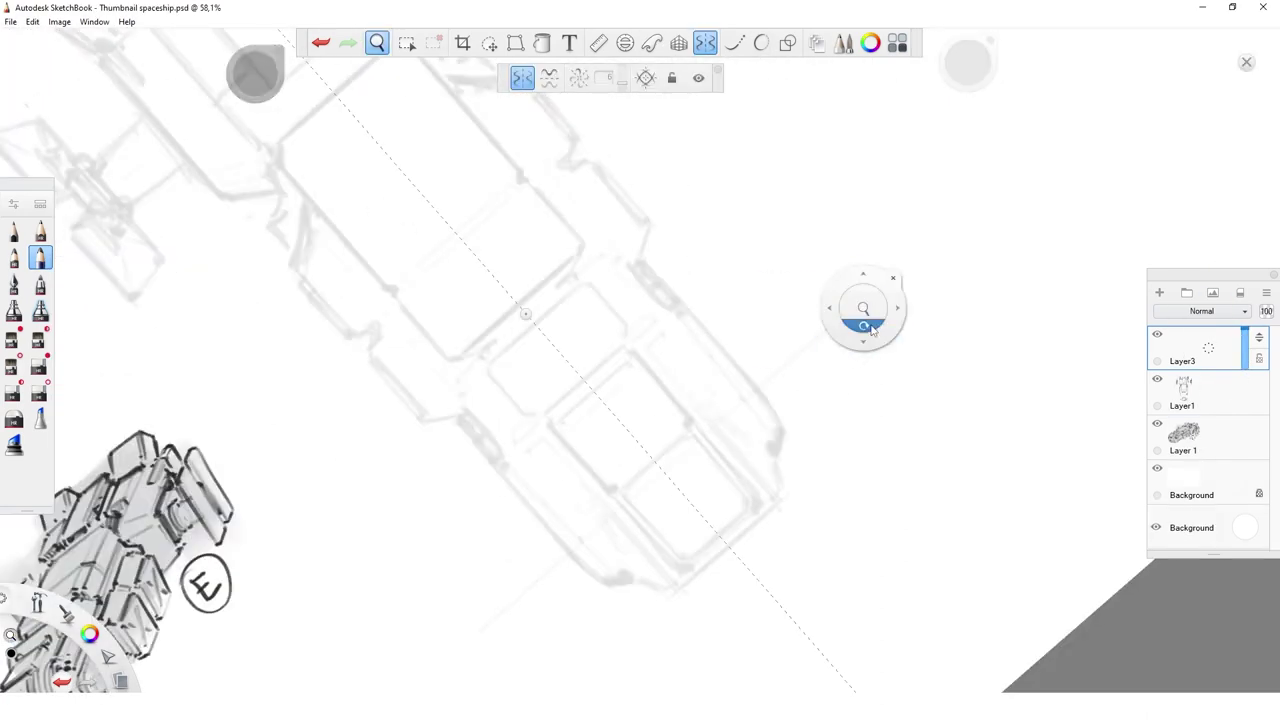
left_click_drag(800, 470, 750, 484)
scroll(750, 484, "up", 3)
- Draw and darken the mirrored square outline of the rear compartment
left_click_drag(486, 414, 508, 557)
left_click_drag(750, 460, 685, 520)
scroll(685, 520, "up", 4)
left_click_drag(766, 420, 630, 550)
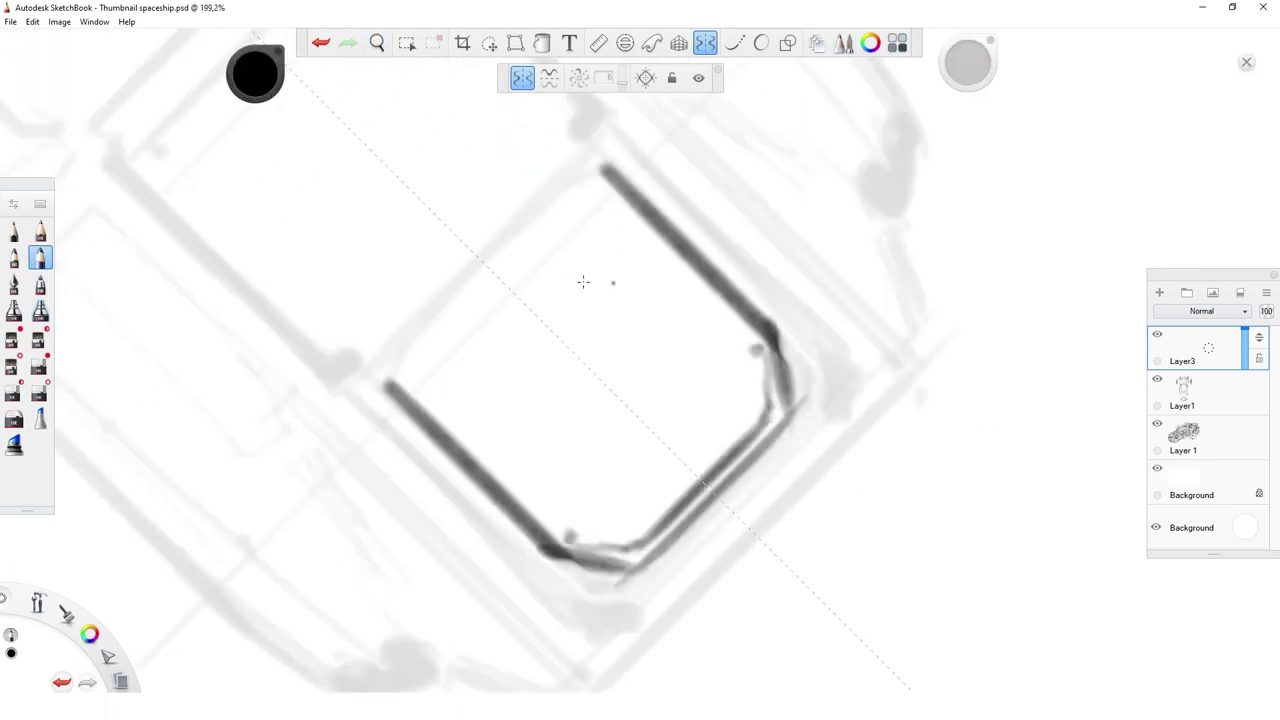
mouse_move(600, 178)
left_mouse_down()
mouse_move(397, 357)
mouse_move(585, 168)
mouse_move(372, 362)
left_mouse_up()
left_click_drag(500, 230, 410, 375)
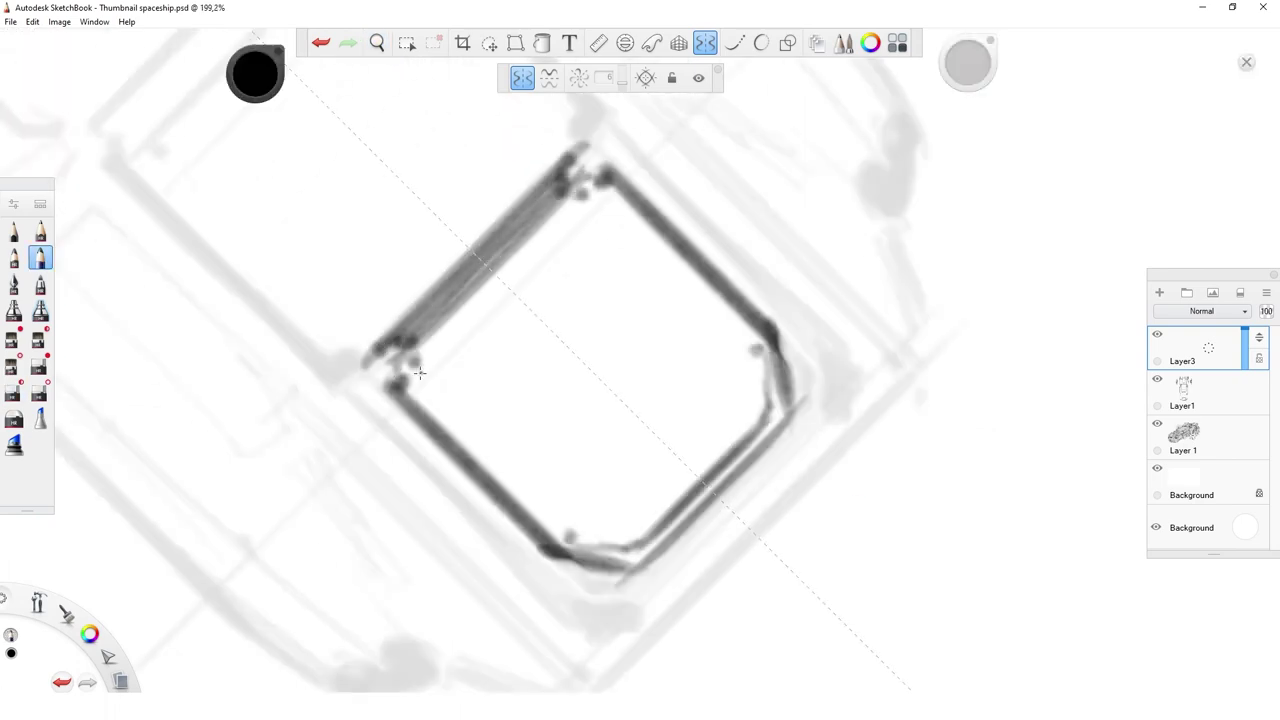
left_click_drag(600, 195, 410, 385)
- Sketch the mirrored inner detail shapes inside the compartment
key("space")
left_click_drag(885, 195, 884, 250)
mouse_move(527, 267)
left_mouse_down()
mouse_move(705, 367)
mouse_move(517, 345)
left_mouse_up()
left_click_drag(602, 327, 610, 405)
left_click_drag(660, 320, 610, 390)
left_click_drag(700, 360, 660, 430)
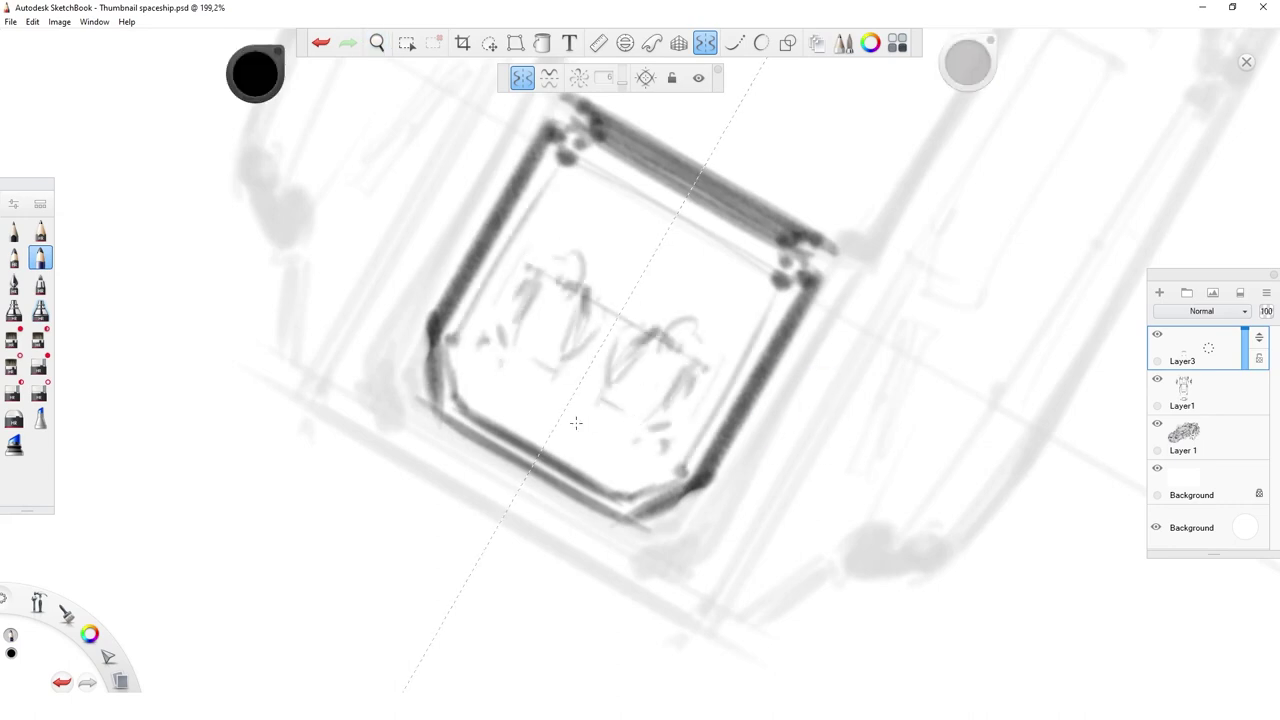
left_click_drag(560, 405, 484, 346)
- Set the view upright and draw the straight rear sides and bottom edge
key("space")
mouse_move(960, 414)
left_mouse_down()
mouse_move(582, 555)
mouse_move(584, 345)
left_mouse_up()
left_click_drag(391, 566, 595, 566)
- Draw the angled rear flanks and mirrored side pod outlines with short details
scroll(595, 566, "down", 3)
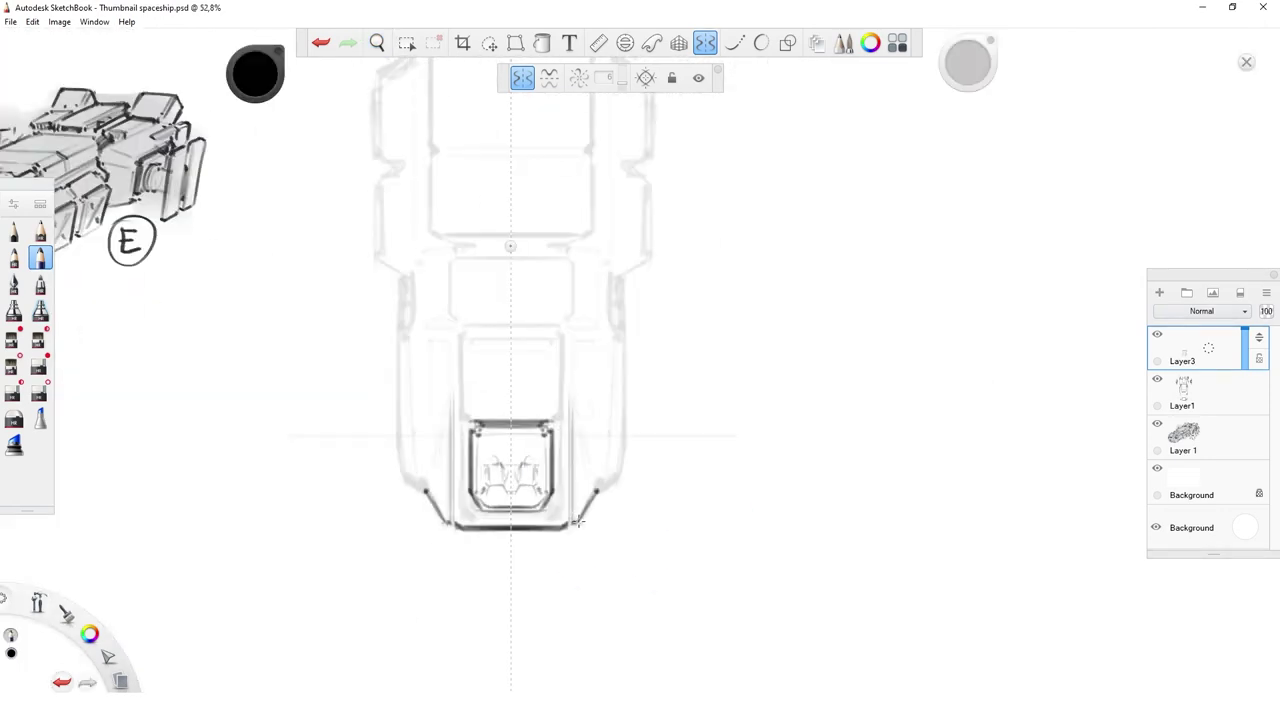
mouse_move(578, 521)
left_mouse_down()
mouse_move(758, 537)
mouse_move(774, 420)
left_mouse_up()
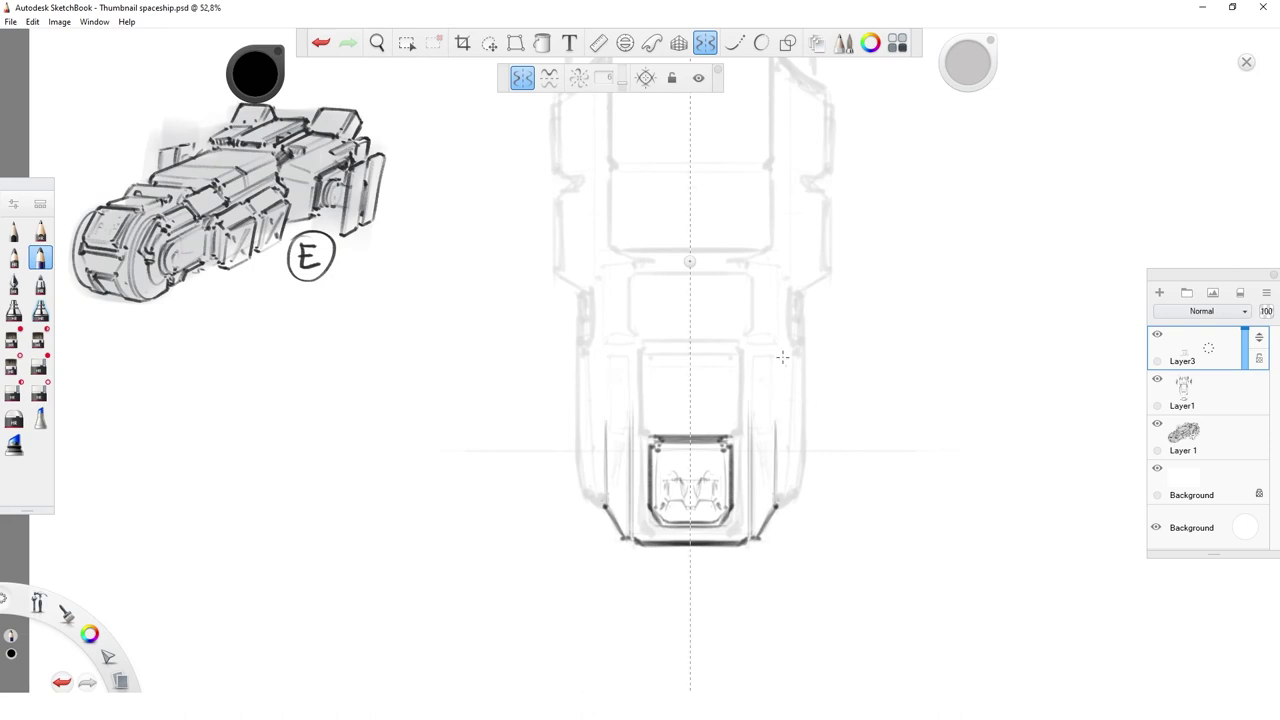
scroll(808, 449, "up", 5)
mouse_move(688, 530)
left_mouse_down()
mouse_move(688, 348)
mouse_move(736, 556)
left_mouse_up()
scroll(820, 440, "down", 5)
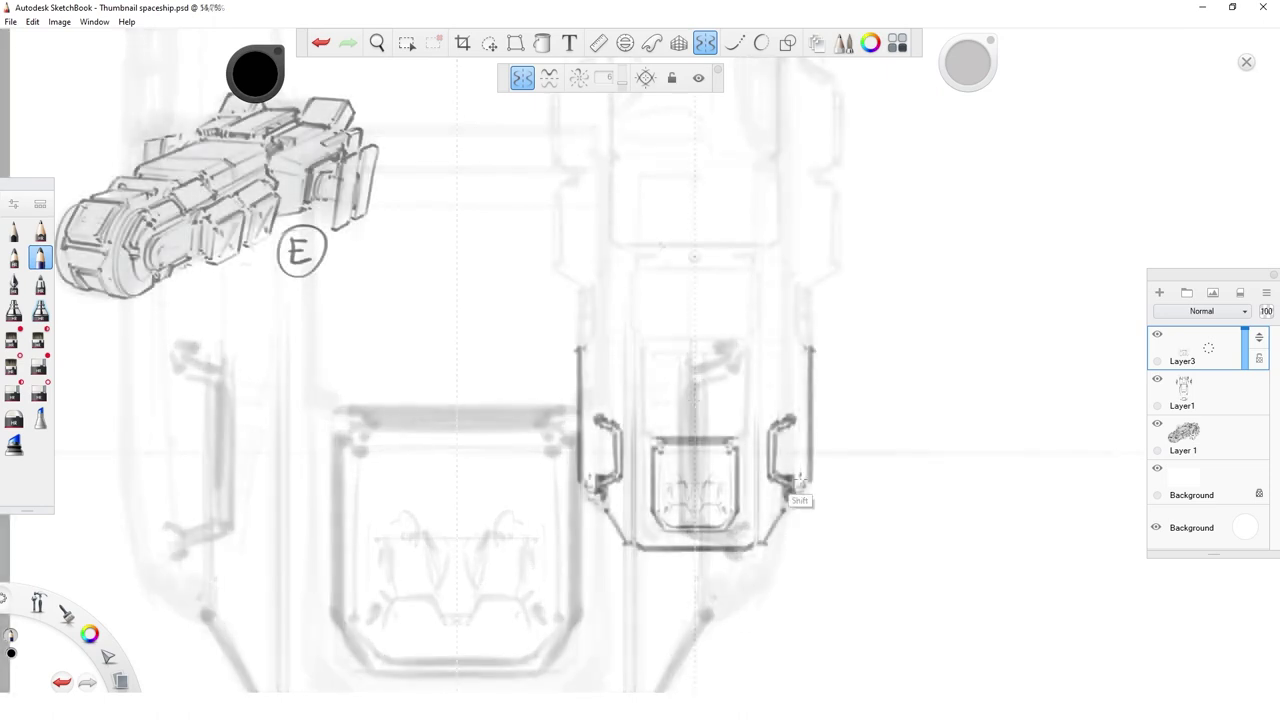
left_click_drag(797, 337, 797, 320)
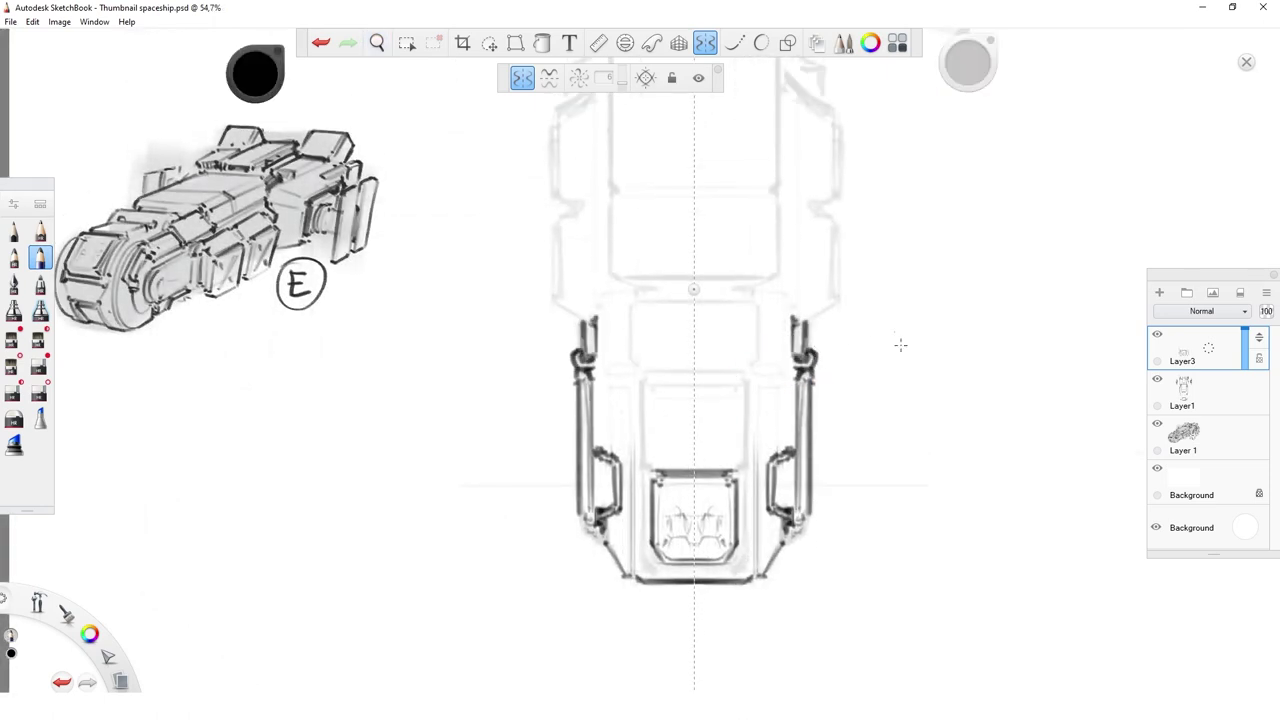
- Draw the long side panel edges, inner edges and a dividing cross line
left_click_drag(900, 345, 878, 435)
left_click_drag(815, 398, 815, 193)
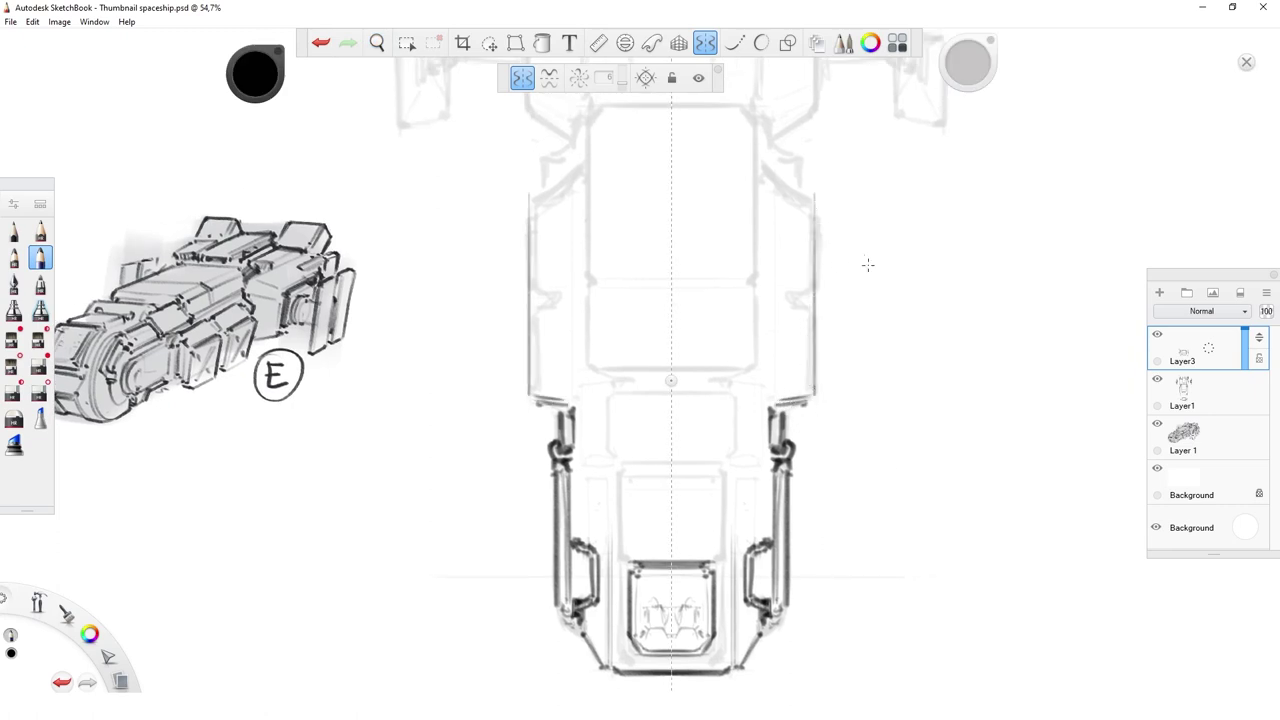
left_click_drag(772, 400, 772, 194)
mouse_move(812, 293)
left_mouse_down()
mouse_move(776, 293)
mouse_move(772, 388)
left_mouse_up()
left_click_drag(772, 306, 772, 184)
left_click_drag(772, 318, 772, 400)
left_click_drag(821, 313, 817, 392)
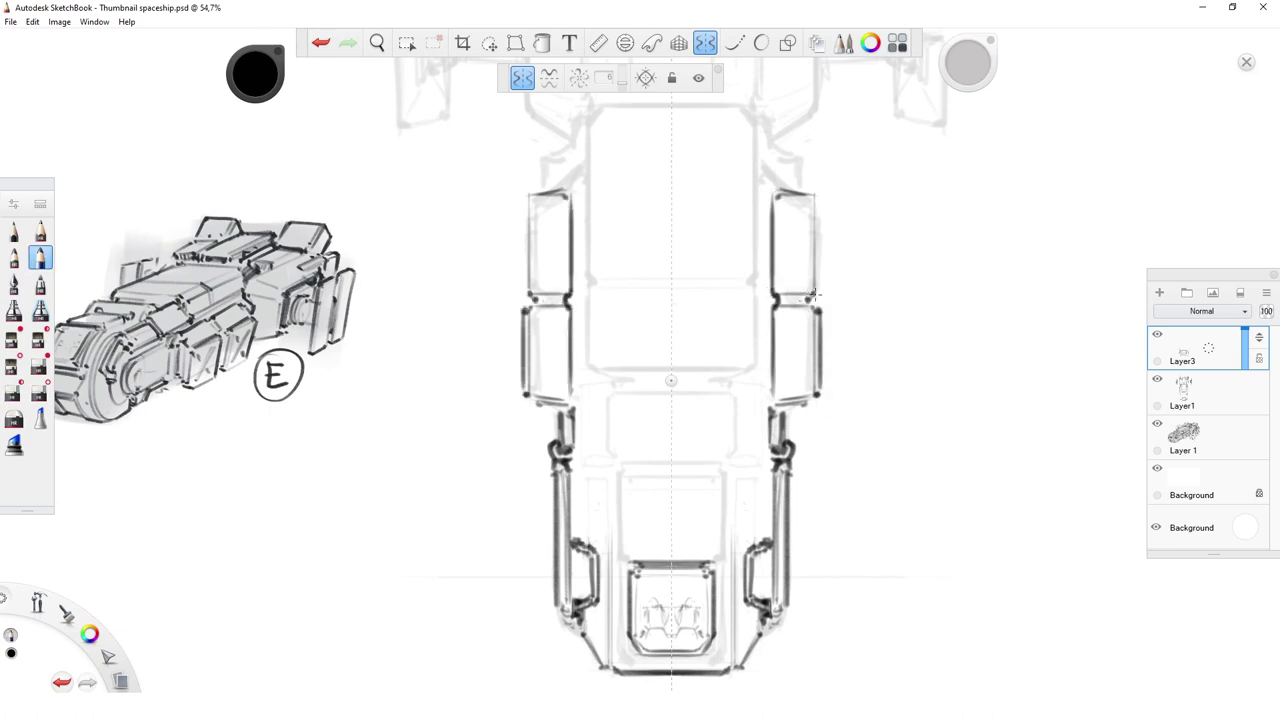
- Darken the inner panel outline and add small shading at its corner
scroll(850, 400, "up", 5)
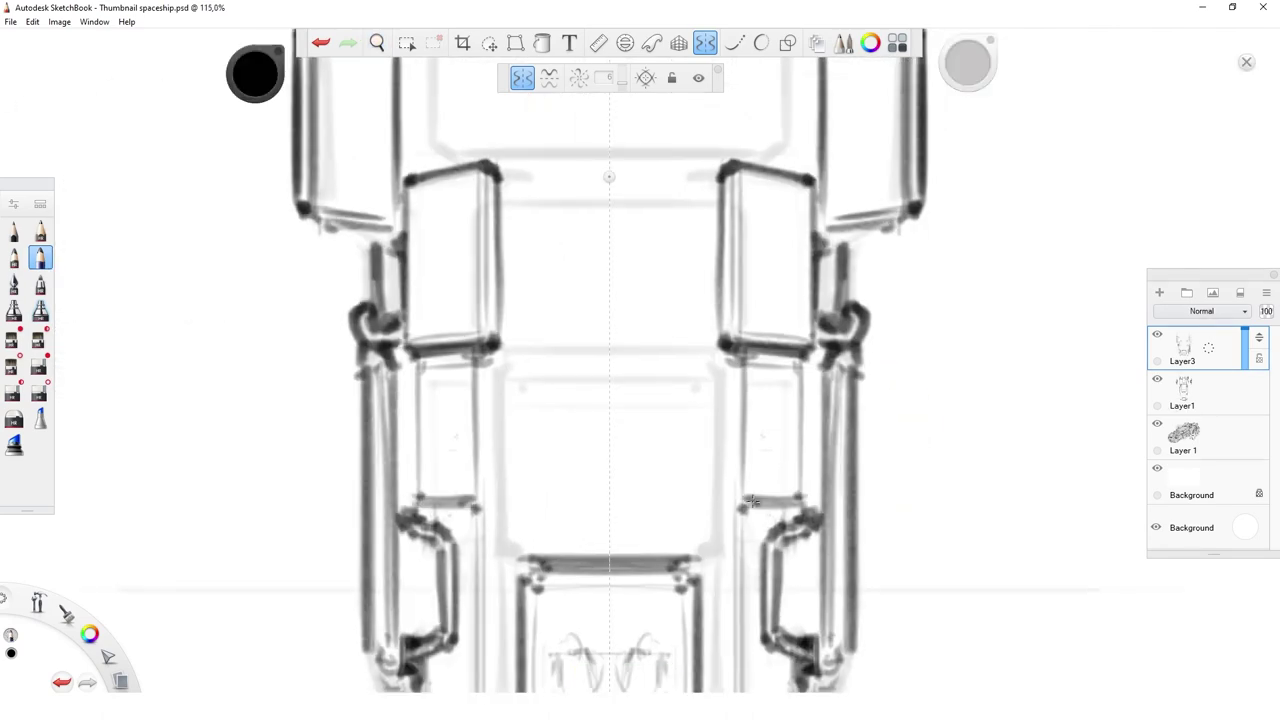
mouse_move(752, 500)
left_mouse_down()
mouse_move(760, 362)
mouse_move(770, 472)
mouse_move(746, 350)
left_mouse_up()
left_click_drag(746, 352, 798, 356)
left_click_drag(772, 486, 792, 495)
scroll(794, 508, "down", 3)
scroll(830, 560, "down", 1)
scroll(864, 628, "down", 1)
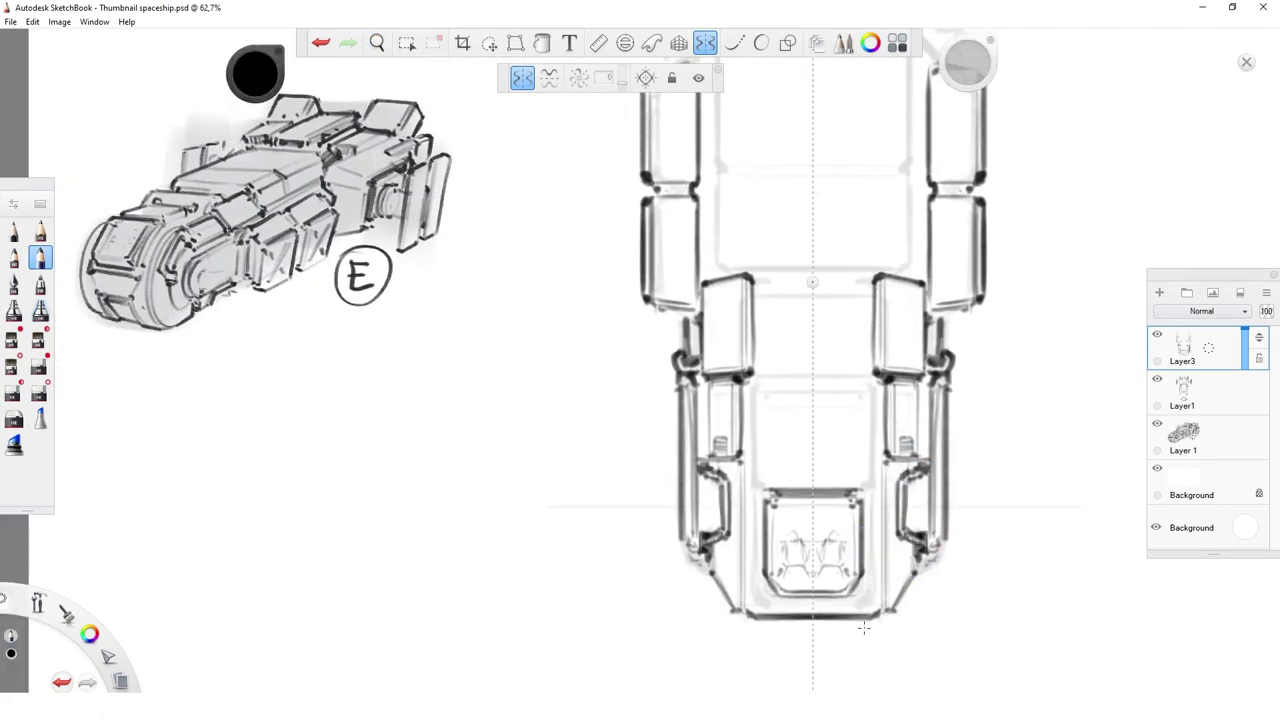
- Redraw the side detail with vertical lines, removing an unwanted angled stroke
key("e")
left_click_drag(905, 475, 906, 568)
left_click_drag(896, 504, 905, 560)
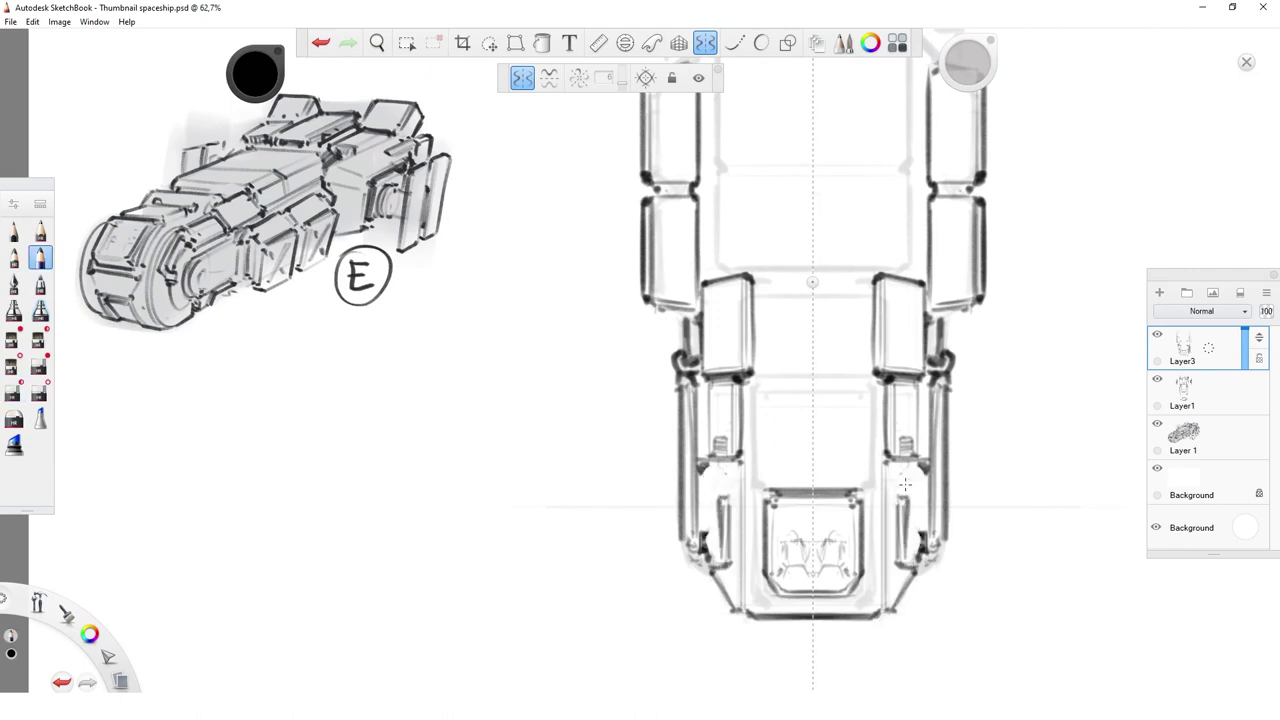
mouse_move(905, 484)
left_mouse_down()
mouse_move(902, 566)
mouse_move(918, 476)
left_mouse_up()
key("e")
key("e")
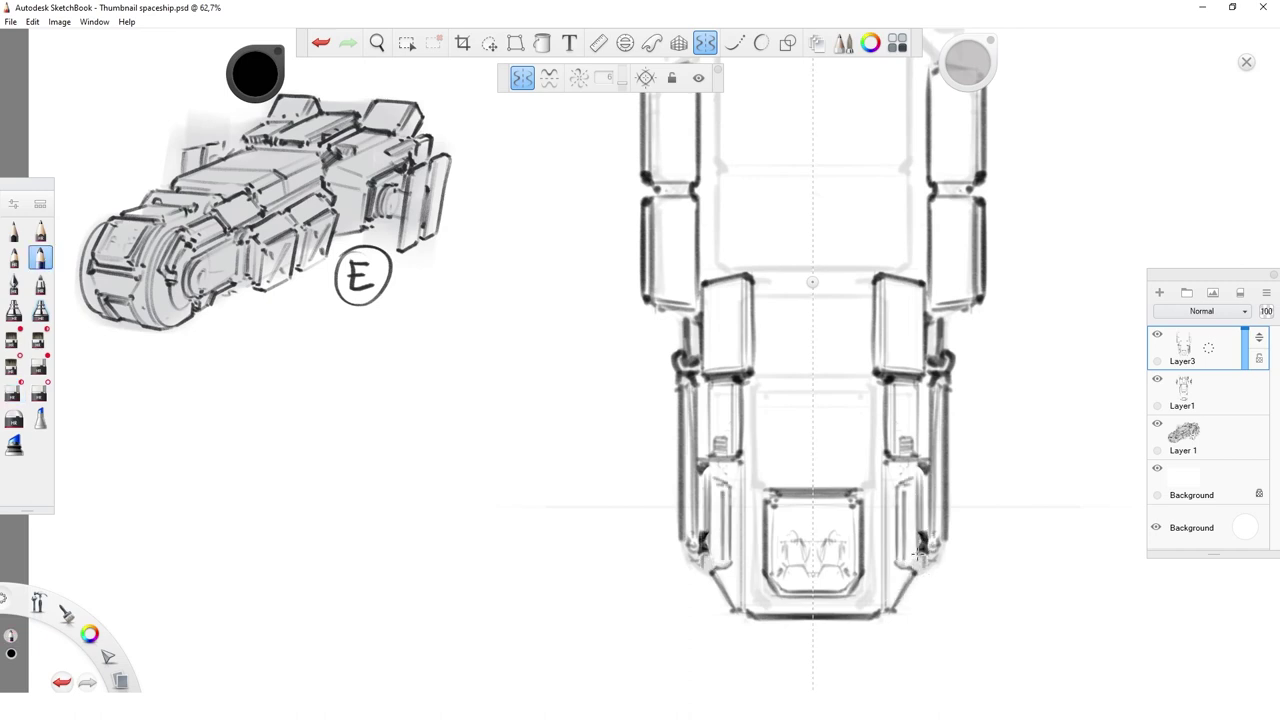
mouse_move(926, 548)
left_mouse_down()
mouse_move(900, 570)
mouse_move(905, 484)
mouse_move(926, 502)
mouse_move(932, 562)
left_mouse_up()
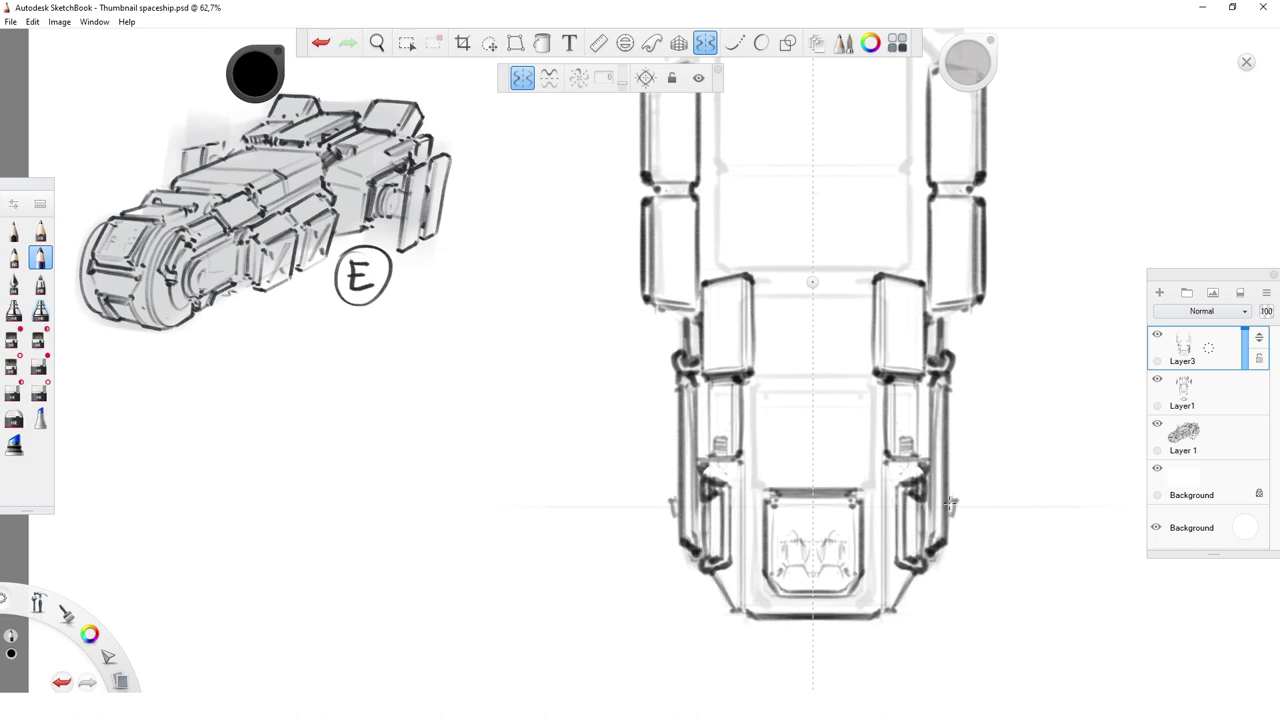
- Outline the central inner panel and add a bold cross bar between the inner panels
mouse_move(760, 398)
left_mouse_down()
mouse_move(762, 488)
mouse_move(850, 488)
left_mouse_up()
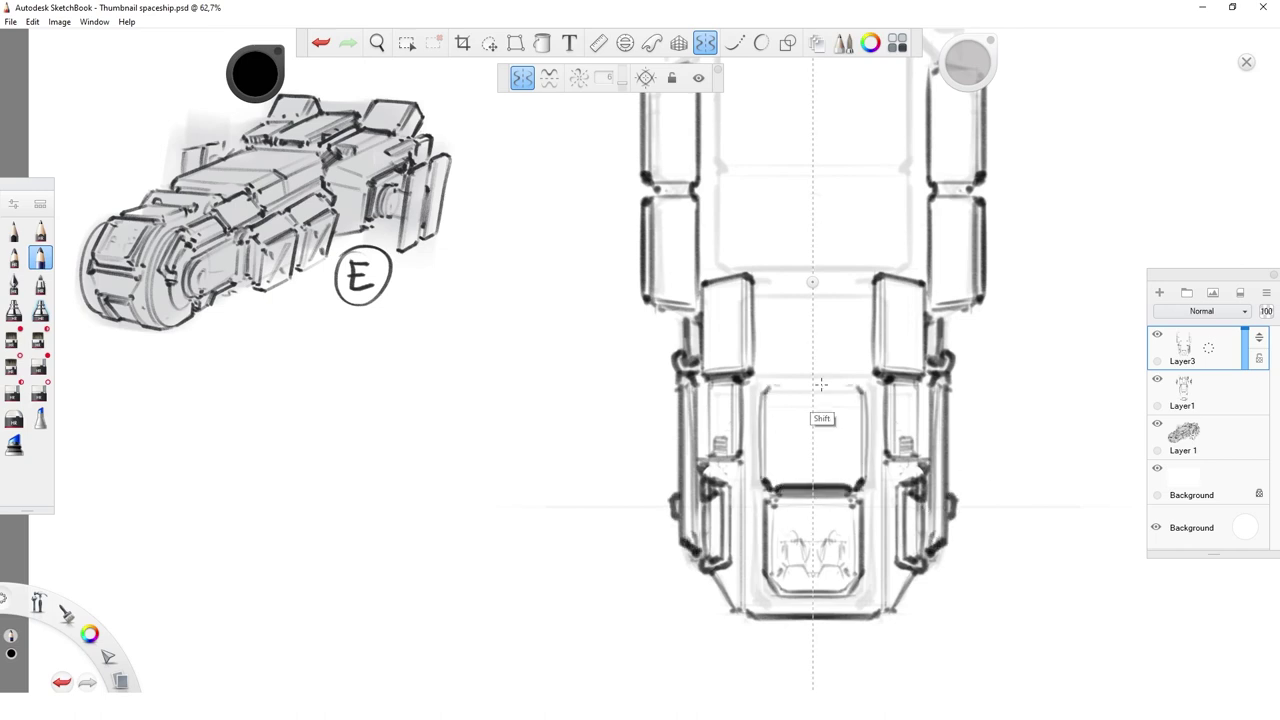
mouse_move(766, 398)
left_mouse_down()
mouse_move(812, 386)
mouse_move(798, 381)
left_mouse_up()
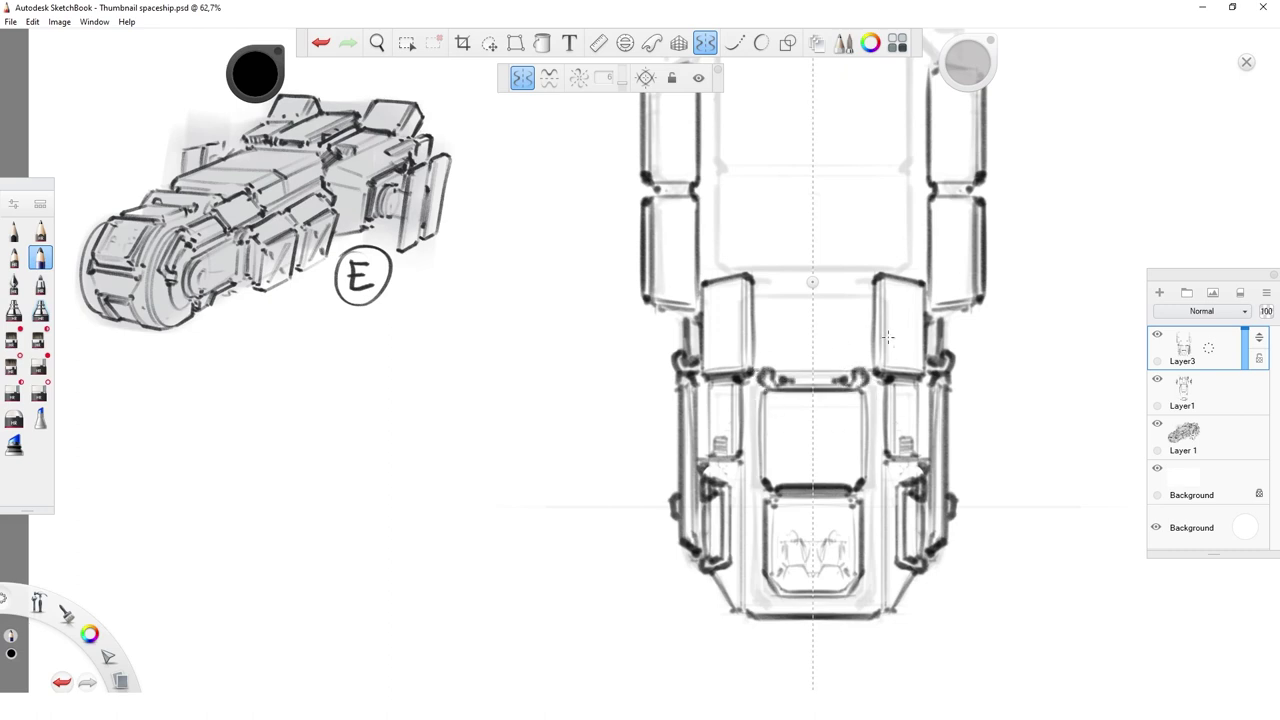
left_click_drag(872, 292, 814, 291)
left_click_drag(867, 358, 865, 294)
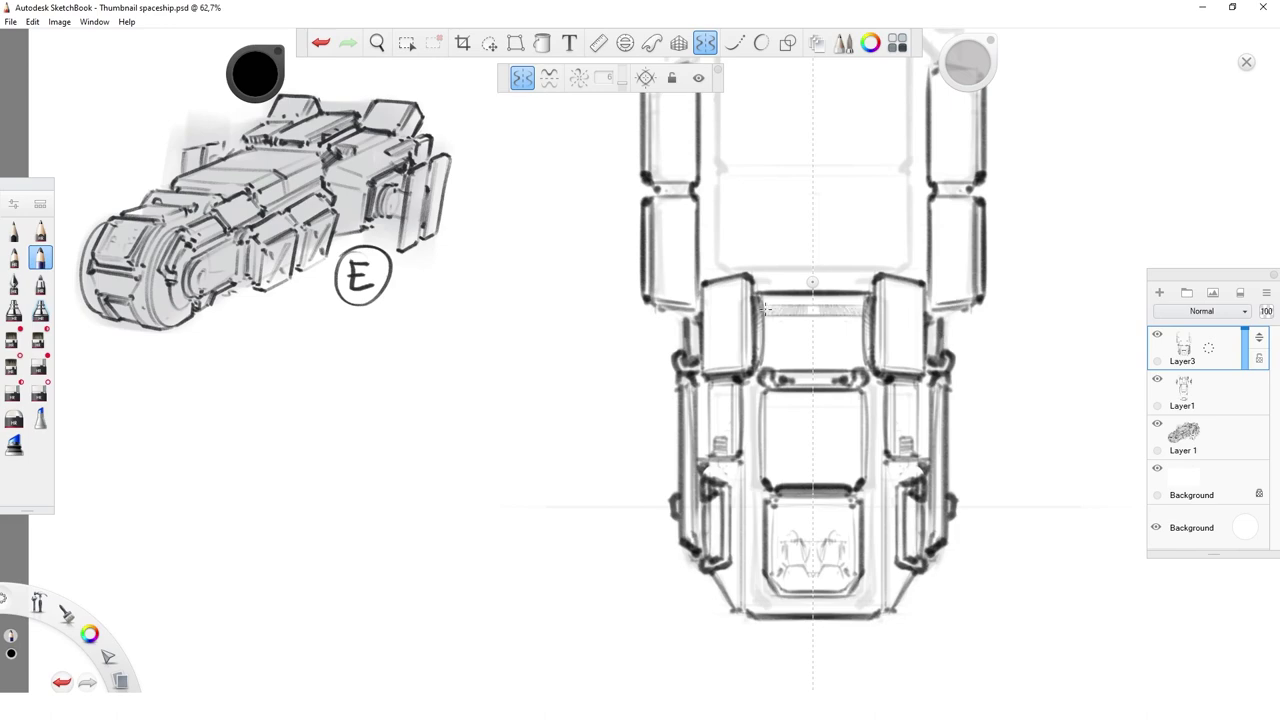
left_click_drag(900, 386, 870, 459)
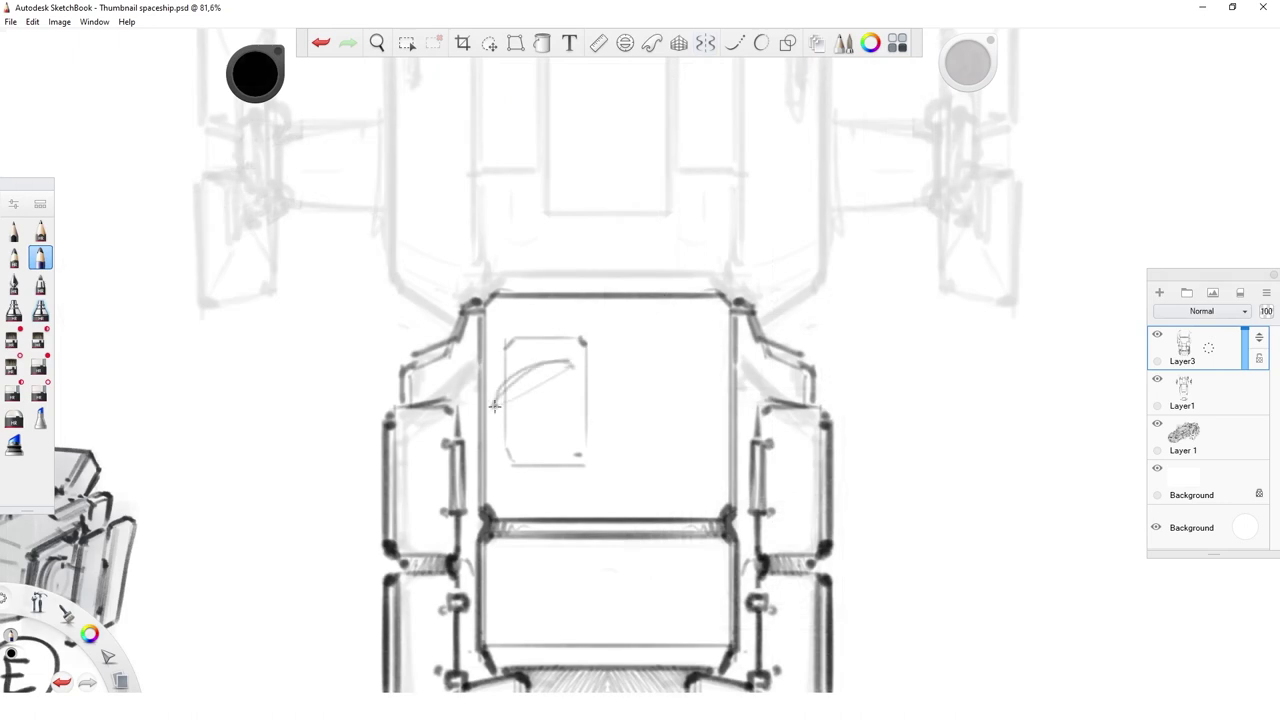
- Darken the hatch curve, then re-enable Symmetry for a centre line and mirrored verticals
left_click_drag(494, 405, 574, 364)
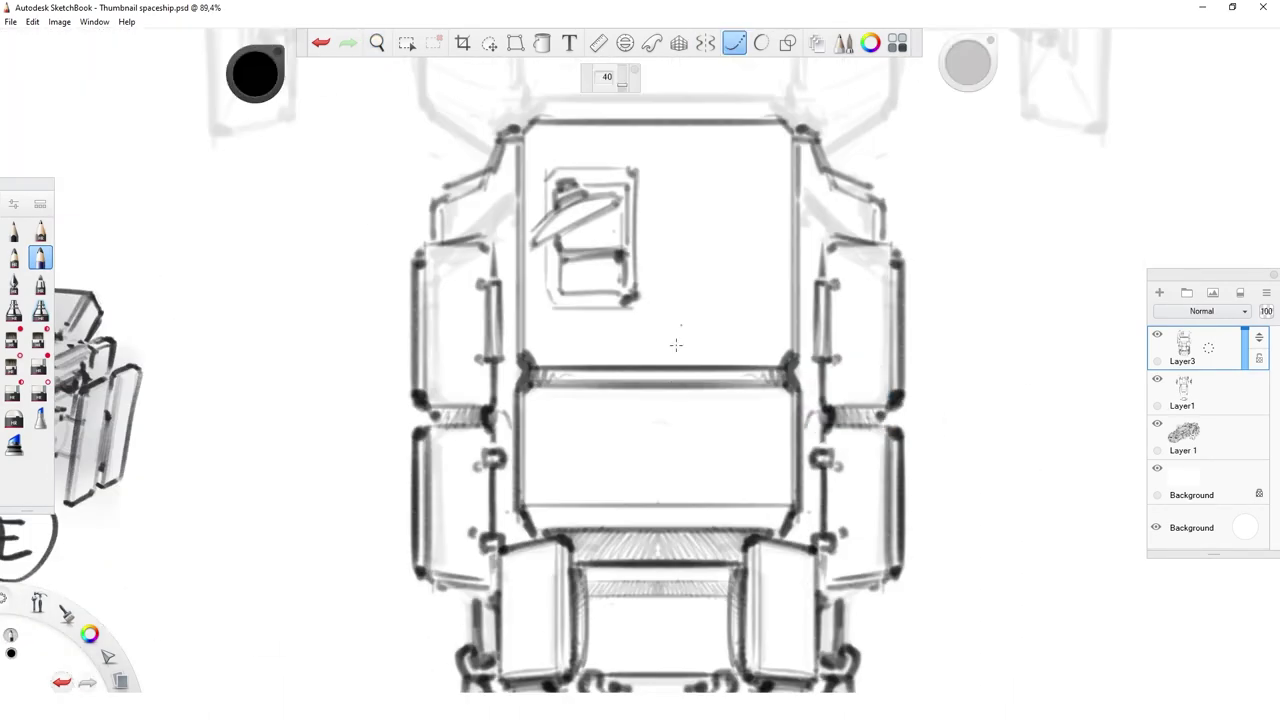
left_click(705, 43)
left_click_drag(658, 406, 658, 530)
left_click_drag(518, 500, 518, 395)
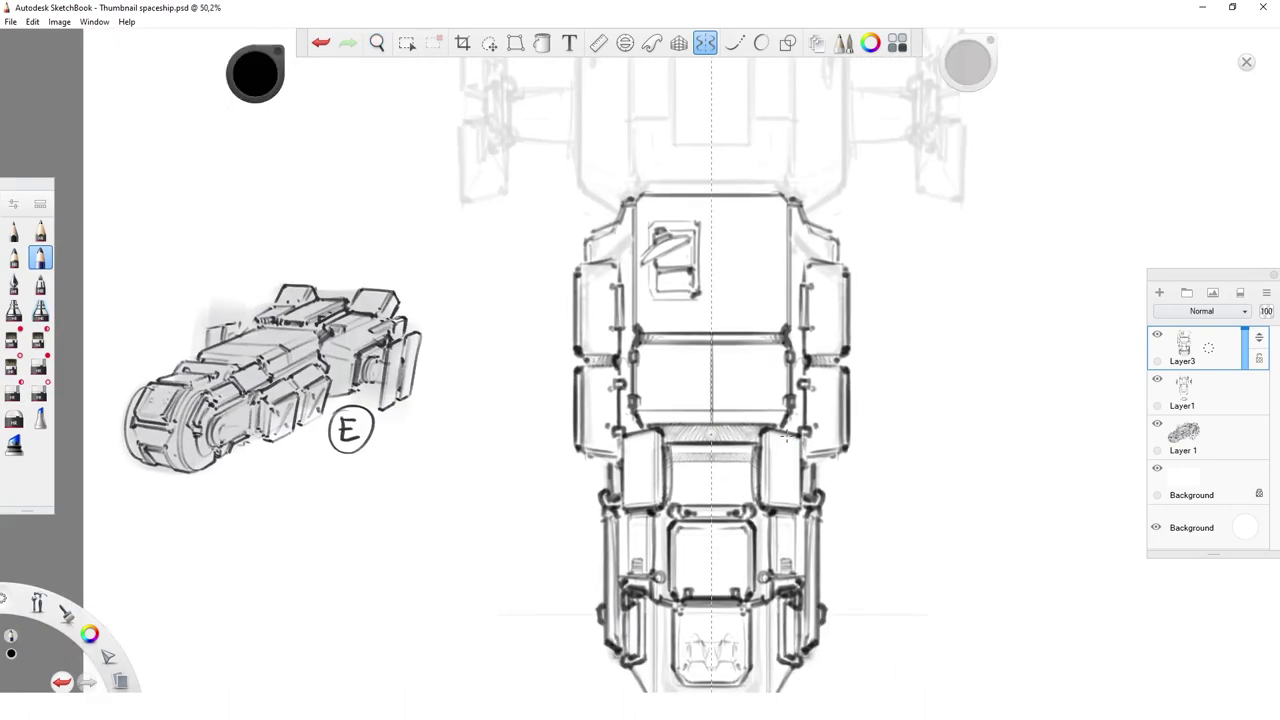
- Ink the hatch box's sides, diagonal lid, edges and inner horizontal lines
scroll(760, 290, "up", 2)
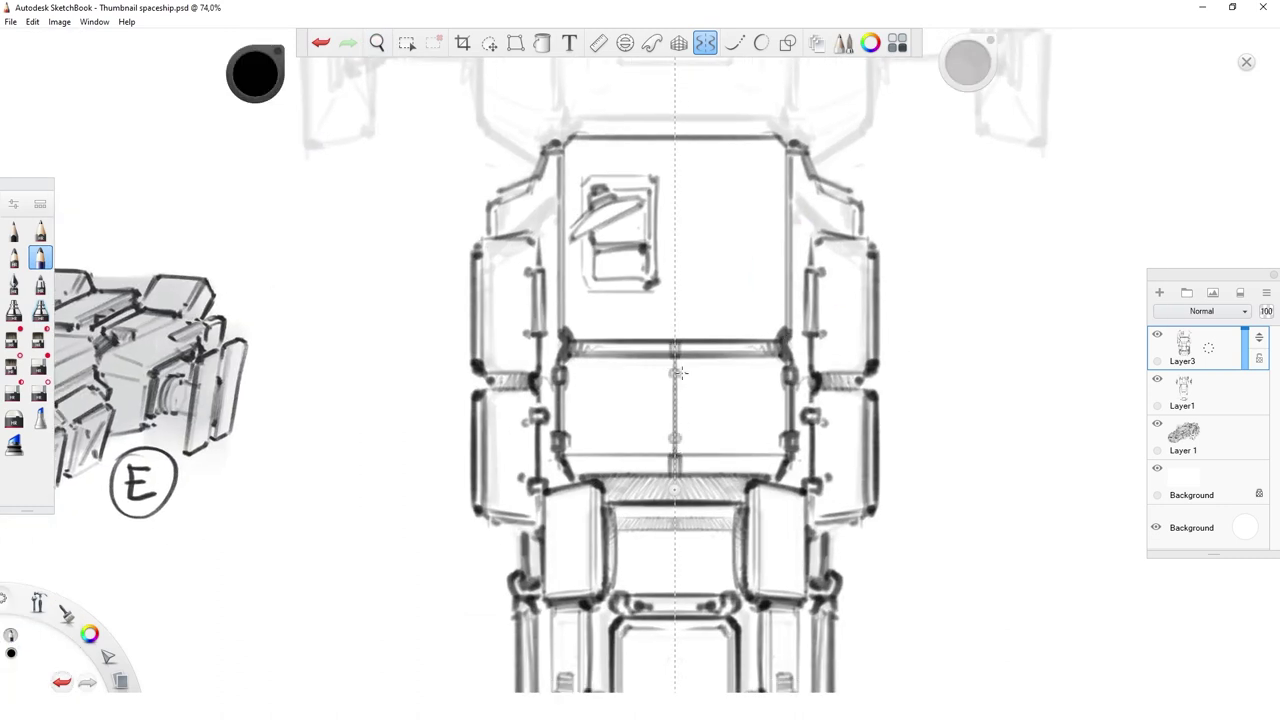
scroll(765, 432, "down", 2)
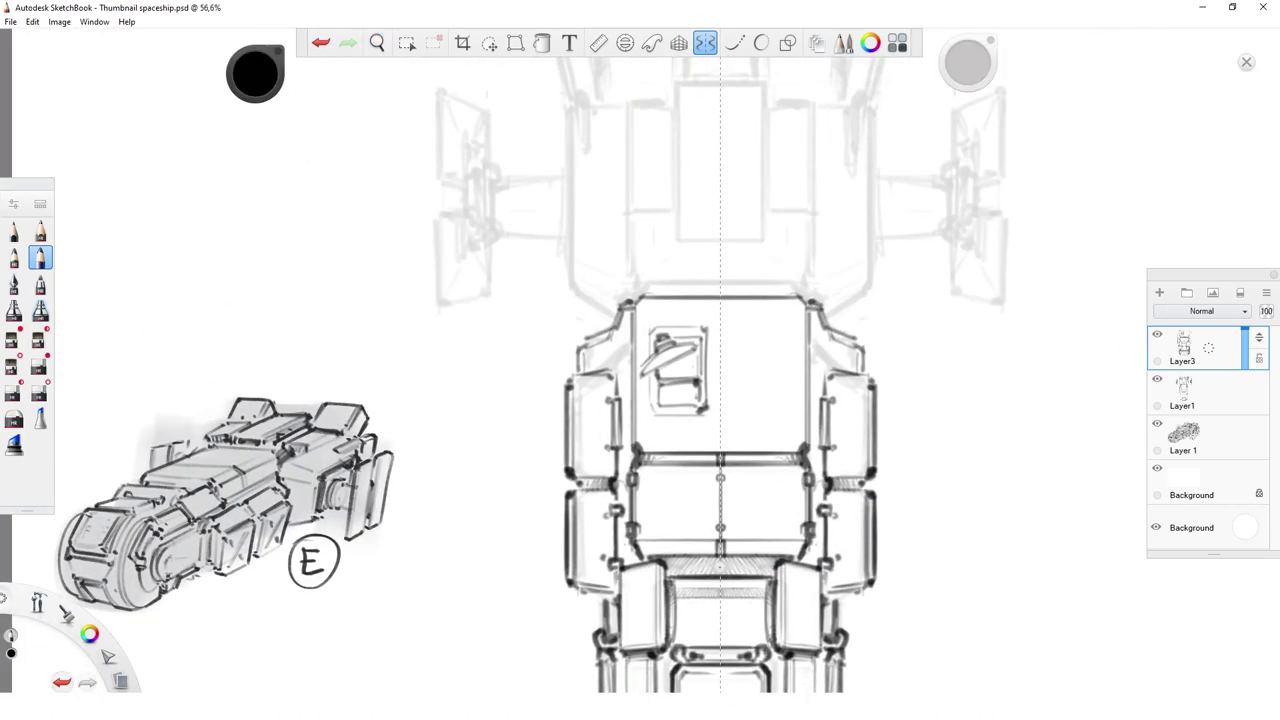
scroll(683, 344, "up", 6)
mouse_move(560, 440)
left_mouse_down()
mouse_move(735, 350)
mouse_move(589, 524)
mouse_move(588, 318)
left_mouse_up()
mouse_move(760, 555)
left_mouse_down()
mouse_move(760, 312)
mouse_move(618, 292)
mouse_move(586, 318)
left_mouse_up()
mouse_move(586, 530)
left_mouse_down()
mouse_move(605, 562)
mouse_move(752, 566)
mouse_move(740, 564)
mouse_move(742, 536)
left_mouse_up()
left_click_drag(616, 472, 742, 468)
left_click_drag(616, 452, 735, 446)
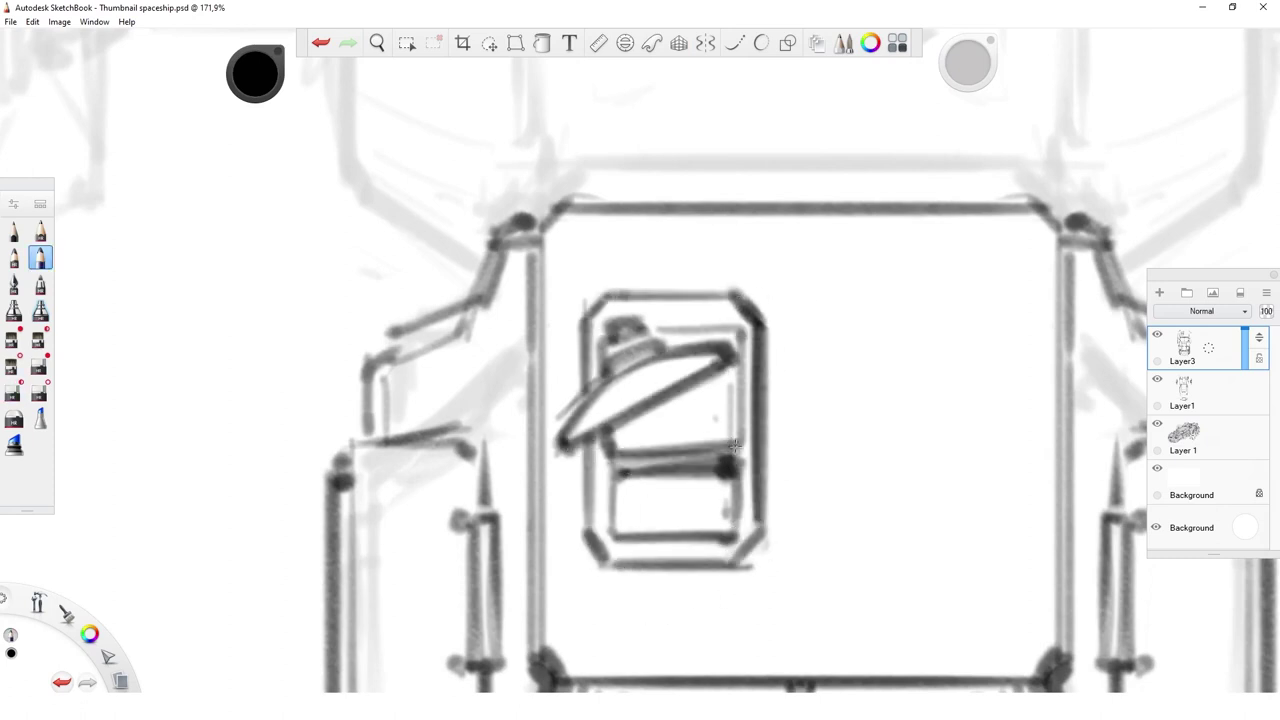
- Ink the rounded window panel beside the hatch with its inner lines
scroll(929, 563, "down", 5)
left_click_drag(929, 563, 794, 571)
scroll(667, 322, "up", 5)
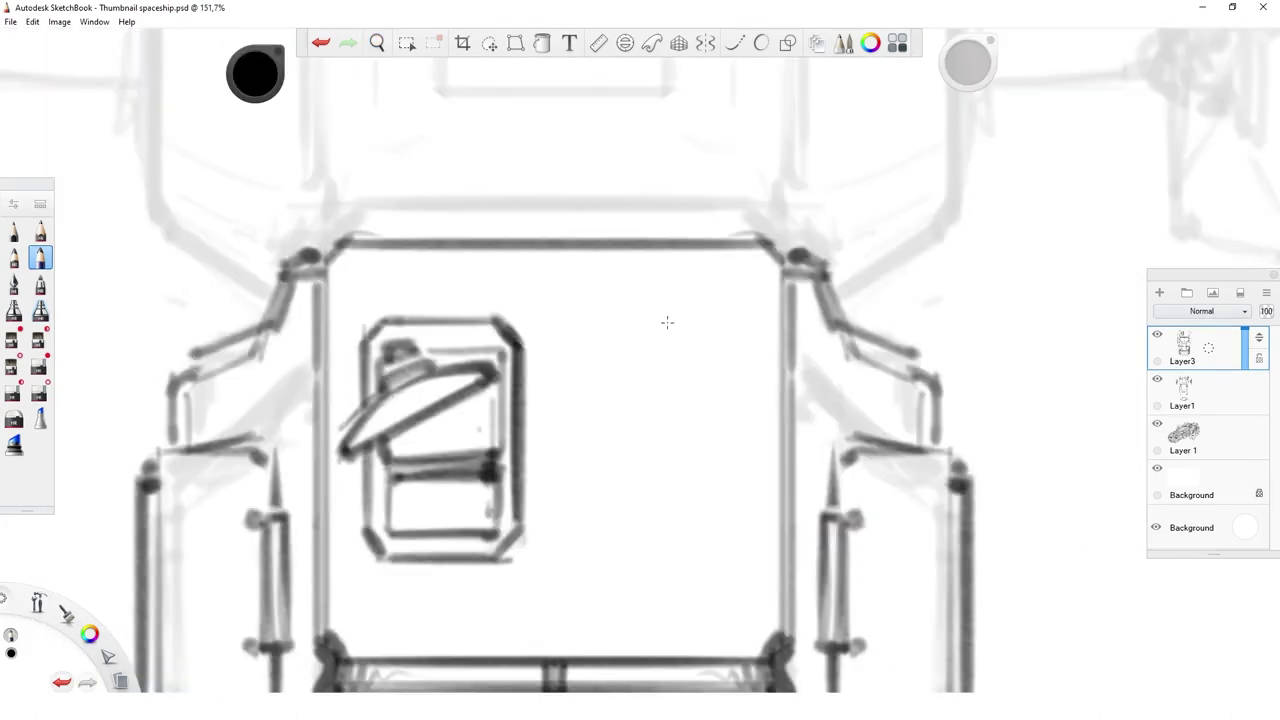
left_click_drag(610, 376, 762, 300)
left_click_drag(602, 305, 745, 290)
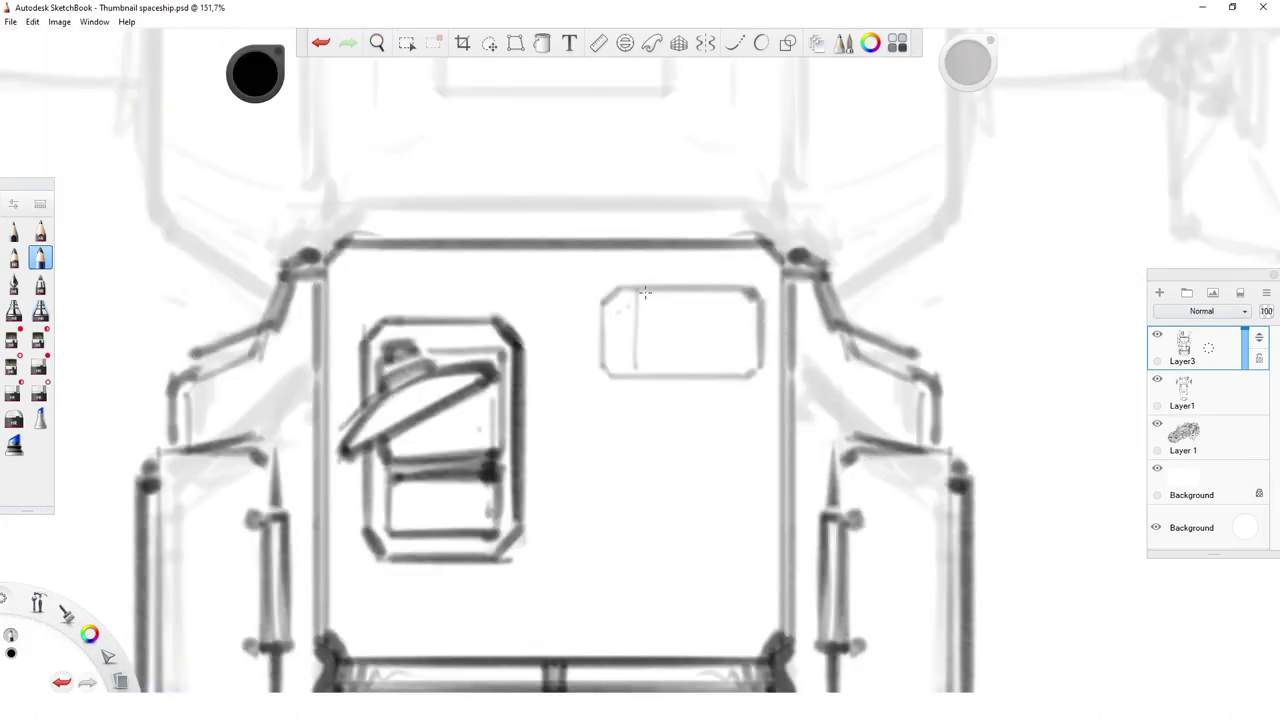
left_click_drag(645, 292, 640, 368)
mouse_move(608, 366)
left_mouse_down()
mouse_move(760, 364)
mouse_move(682, 290)
mouse_move(612, 310)
left_mouse_up()
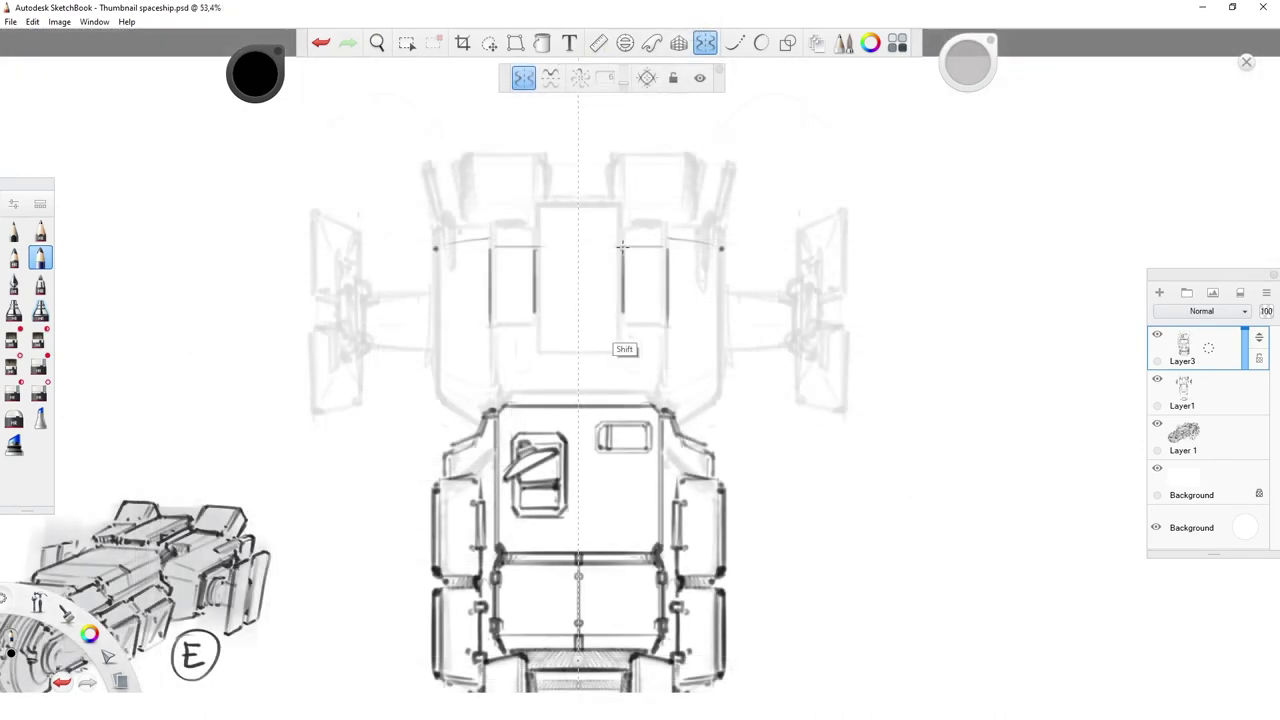
- Ink the nose's central rectangle with bold mirrored sides, top and bottom
left_click_drag(622, 246, 665, 334)
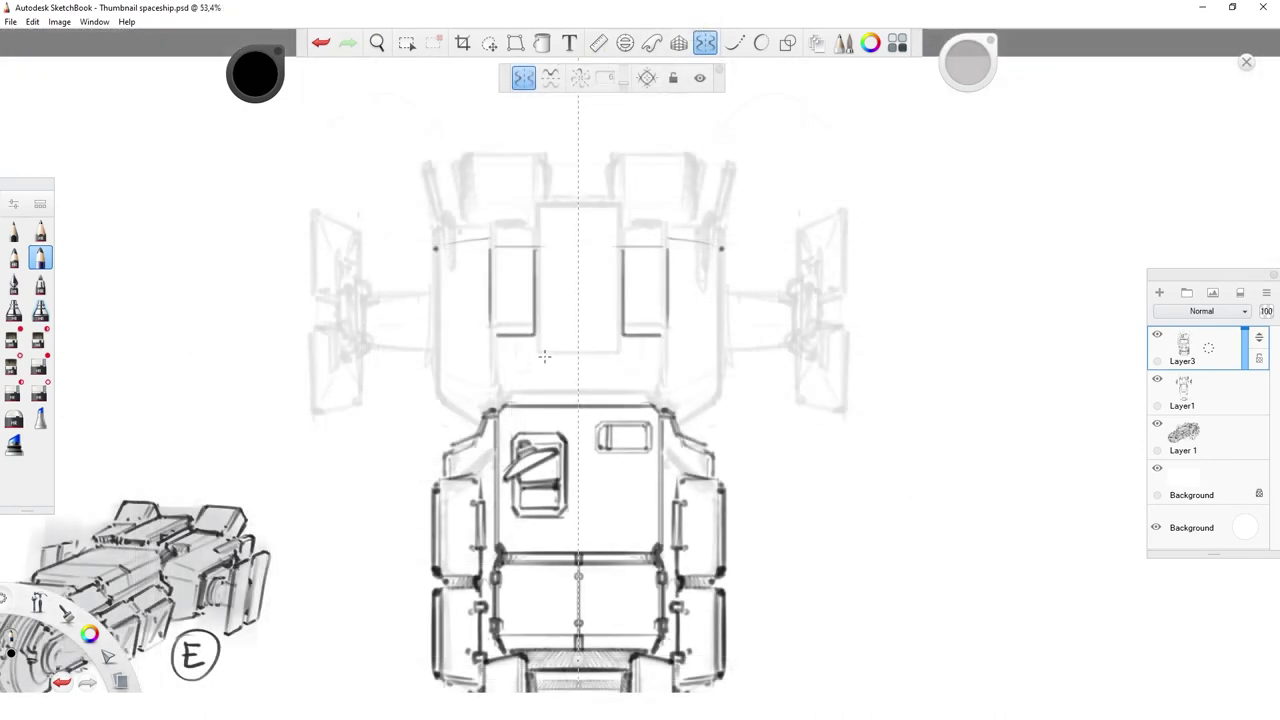
mouse_move(620, 242)
left_mouse_down()
mouse_move(622, 352)
mouse_move(580, 360)
mouse_move(620, 200)
left_mouse_up()
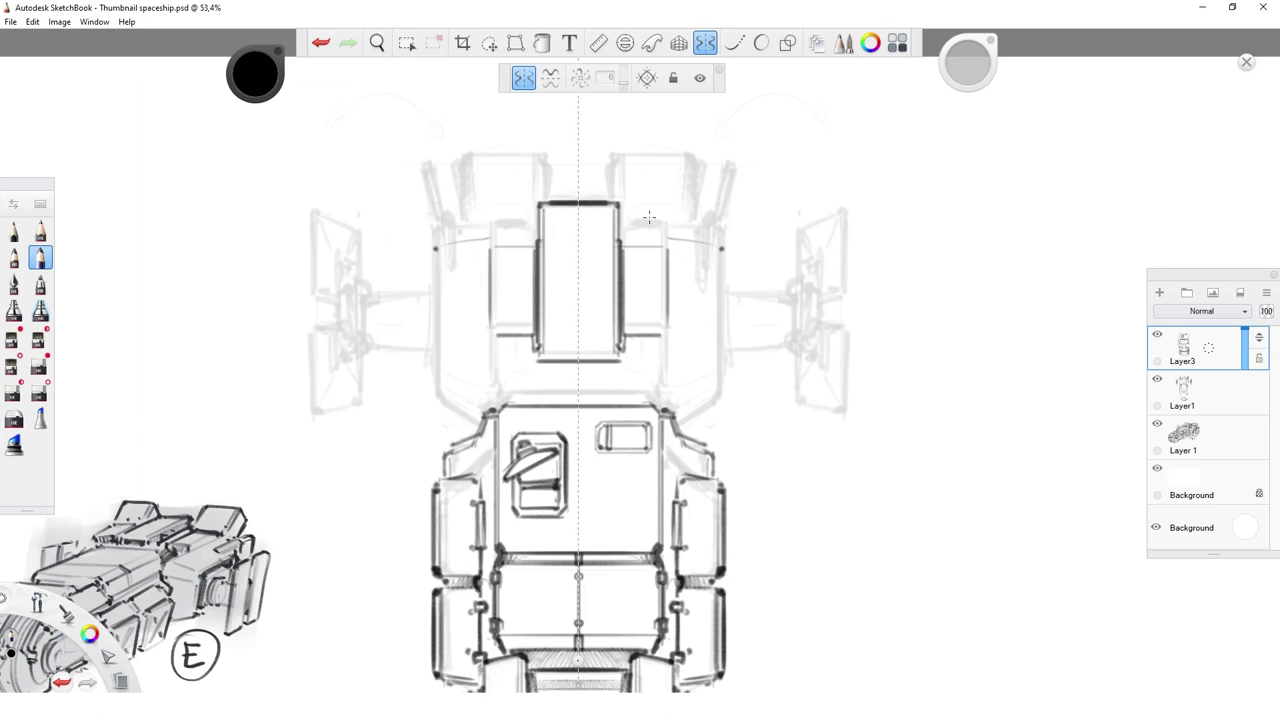
left_click_drag(540, 211, 614, 214)
mouse_move(538, 226)
left_mouse_down()
mouse_move(538, 350)
mouse_move(622, 354)
left_mouse_up()
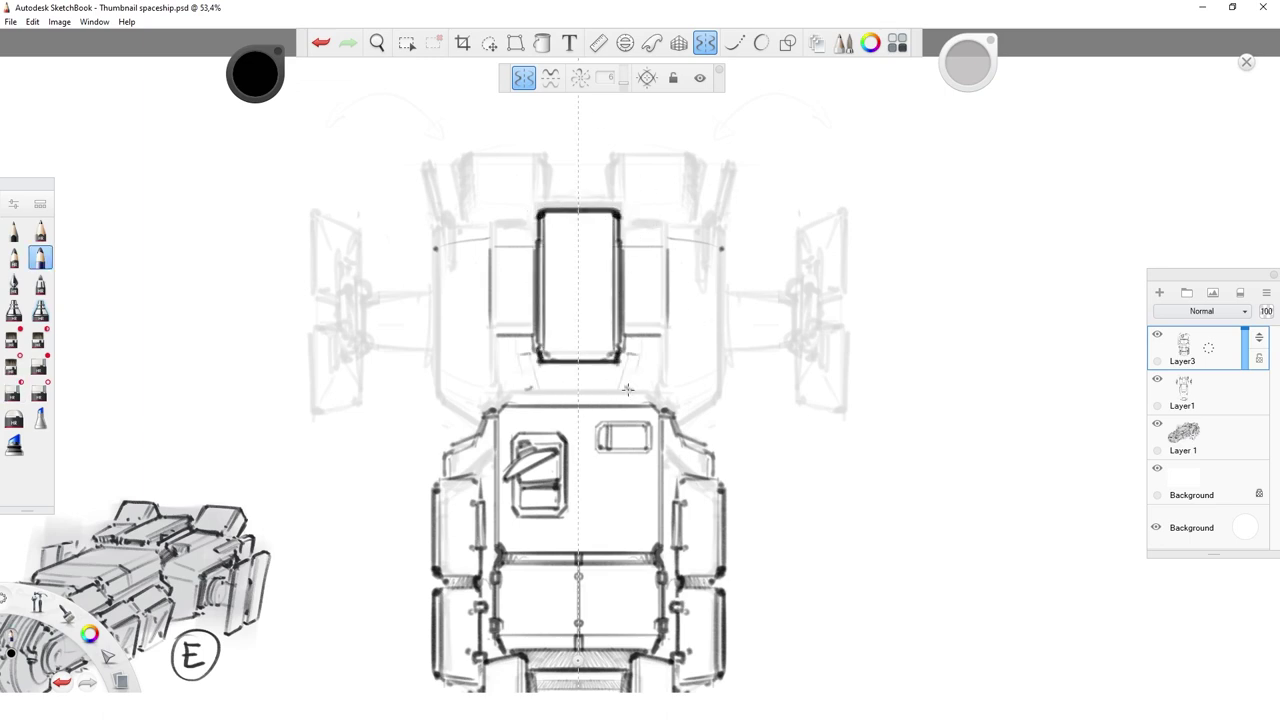
- Hide the Layer1 rough sketch to preview the inked lines, then show it again
scroll(627, 390, "down", 5)
left_click(705, 43)
left_click(1157, 379)
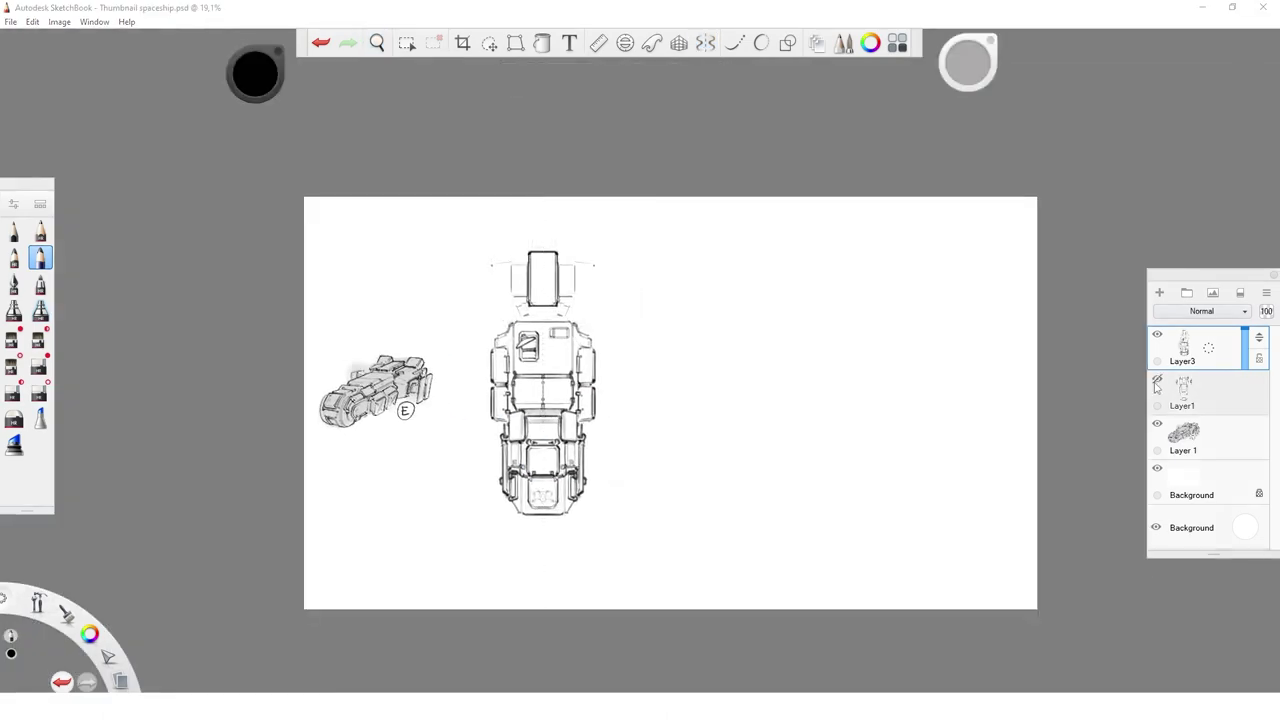
left_click(705, 43)
scroll(677, 350, "up", 5)
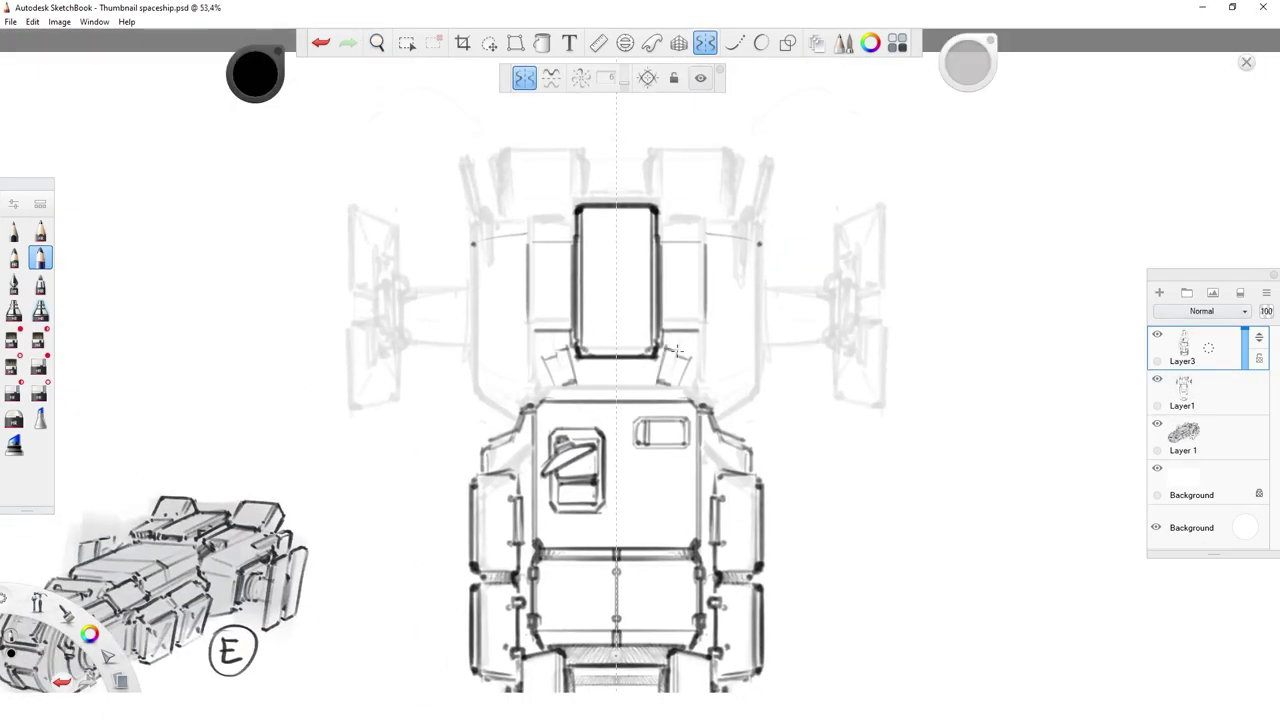
scroll(677, 391, "up", 4)
- Ink the angled wedge panels on both sides, including their top, outer and bottom edges
left_click_drag(632, 294, 626, 350)
left_click_drag(684, 300, 674, 374)
mouse_move(662, 296)
left_mouse_down()
mouse_move(654, 360)
mouse_move(626, 352)
left_mouse_up()
mouse_move(600, 344)
left_mouse_down()
mouse_move(640, 300)
mouse_move(661, 304)
mouse_move(626, 314)
left_mouse_up()
left_click_drag(684, 298, 652, 428)
mouse_move(600, 420)
left_mouse_down()
mouse_move(620, 434)
mouse_move(654, 416)
left_mouse_up()
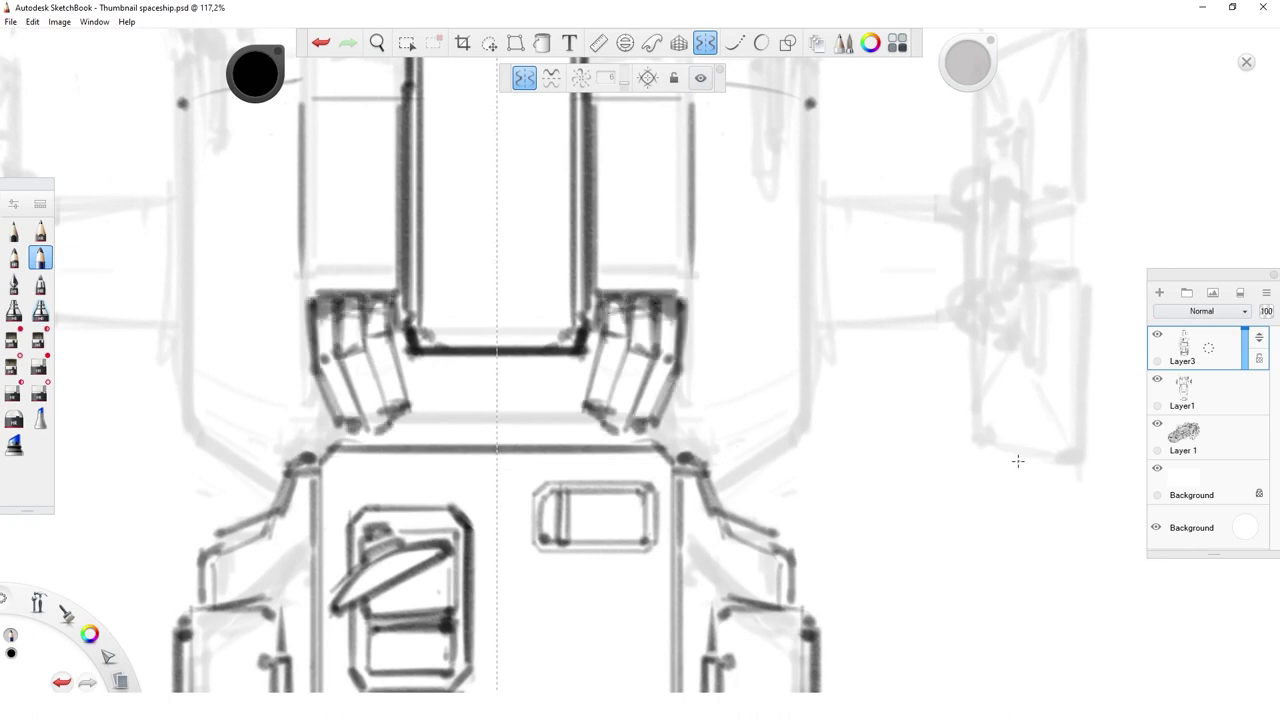
- Add mirrored detail strokes at the bottom of the wedge panels
mouse_move(560, 436)
left_mouse_down()
mouse_move(576, 392)
mouse_move(550, 442)
left_mouse_up()
left_click_drag(668, 418, 680, 450)
mouse_move(574, 390)
left_mouse_down()
mouse_move(610, 432)
mouse_move(668, 414)
left_mouse_up()
left_click_drag(660, 422, 666, 414)
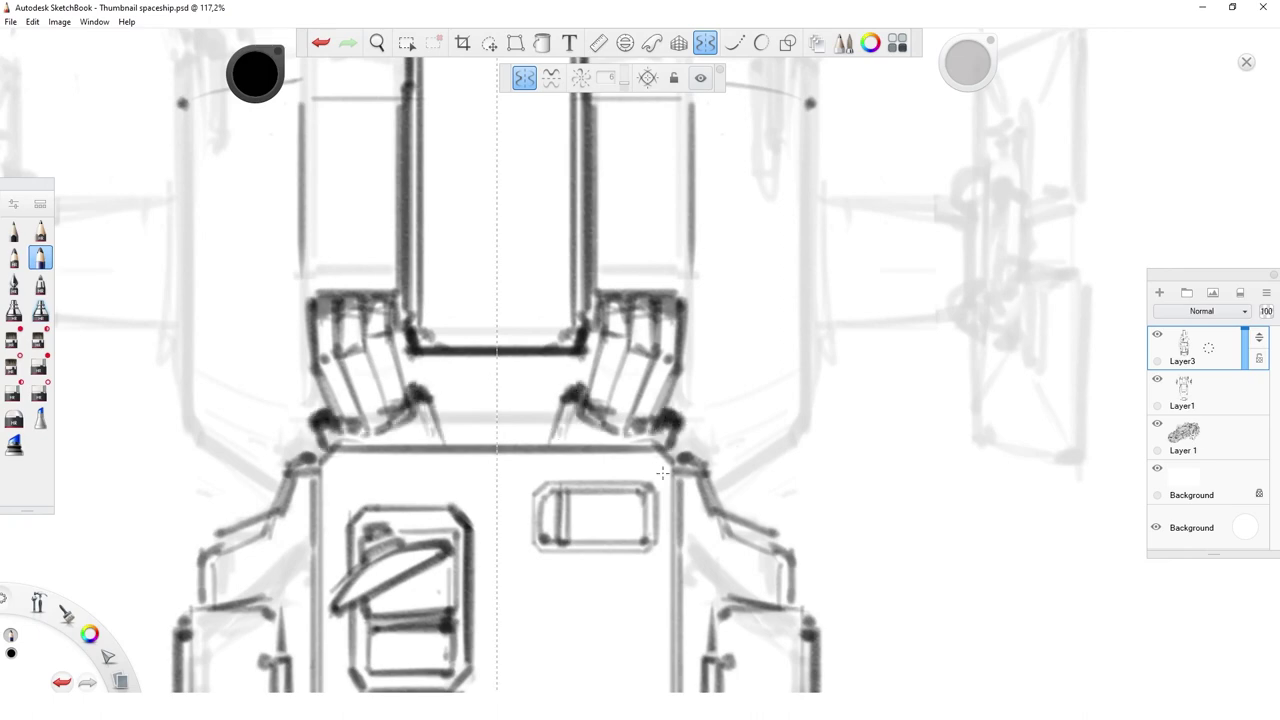
left_click_drag(410, 372, 400, 330)
- Darken the wedge bottoms further and review the nose section
scroll(410, 372, "down", 5)
scroll(640, 354, "up", 3)
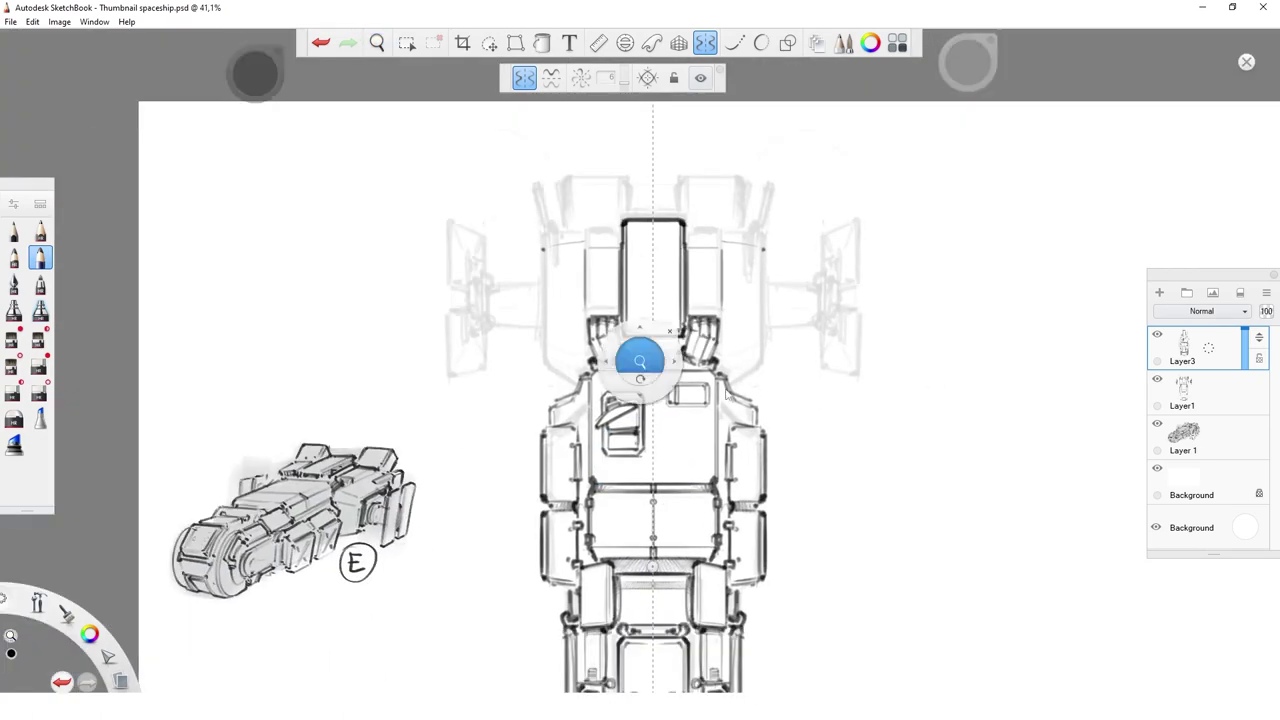
scroll(740, 328, "up", 3)
mouse_move(548, 396)
left_mouse_down()
mouse_move(590, 436)
mouse_move(652, 396)
left_mouse_up()
left_click_drag(544, 444, 604, 404)
scroll(828, 347, "down", 5)
scroll(809, 346, "up", 3)
- Ink the side blocks' outer, diagonal, horizontal and top edges, mirrored on both sides
mouse_move(738, 180)
left_mouse_down()
mouse_move(738, 408)
mouse_move(660, 458)
left_mouse_up()
mouse_move(730, 412)
left_mouse_down()
mouse_move(655, 462)
mouse_move(648, 190)
left_mouse_up()
mouse_move(640, 316)
left_mouse_down()
mouse_move(576, 318)
mouse_move(640, 318)
left_mouse_up()
mouse_move(636, 178)
left_mouse_down()
mouse_move(638, 314)
mouse_move(576, 170)
mouse_move(646, 190)
mouse_move(719, 404)
mouse_move(710, 492)
left_mouse_up()
key("e")
key("e")
mouse_move(734, 412)
left_mouse_down()
mouse_move(738, 488)
mouse_move(712, 486)
mouse_move(716, 405)
mouse_move(768, 300)
mouse_move(750, 400)
mouse_move(765, 300)
mouse_move(708, 504)
left_mouse_up()
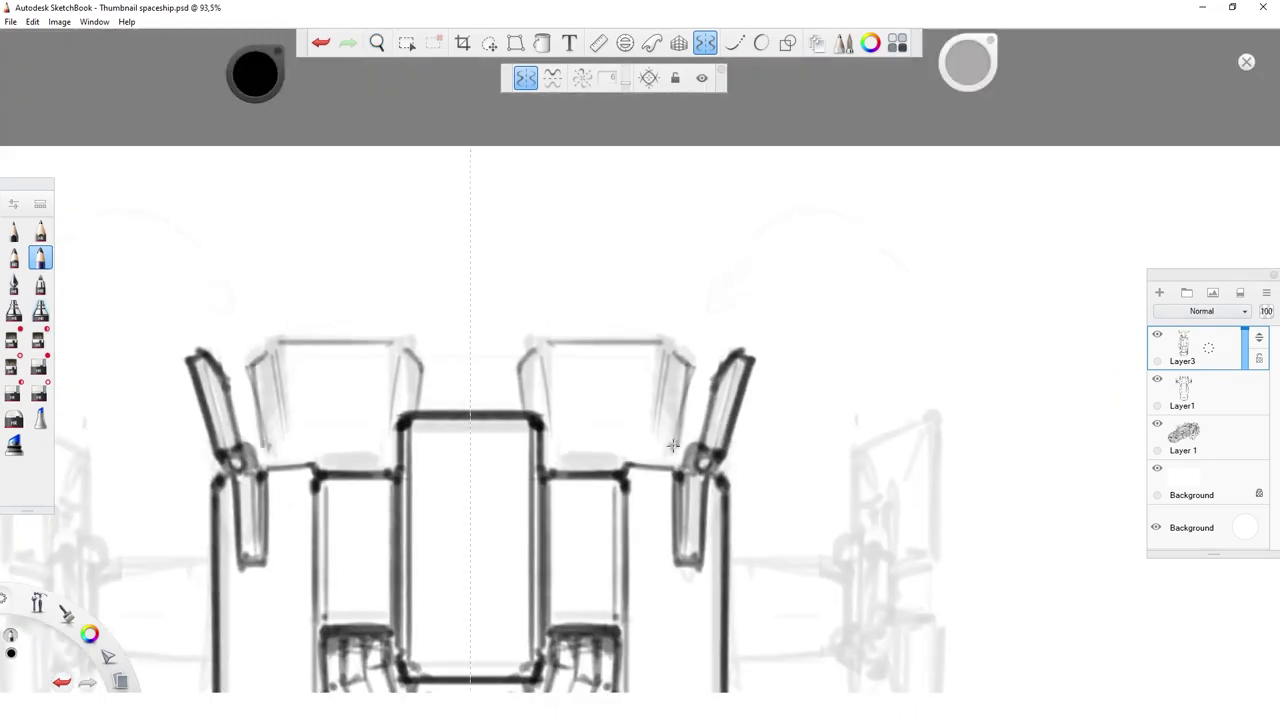
- Ink the outlines, top edges and crossbars of the tilted forward pods
left_click_drag(688, 345, 662, 450)
mouse_move(536, 345)
left_mouse_down()
mouse_move(521, 393)
mouse_move(604, 340)
mouse_move(688, 358)
left_mouse_up()
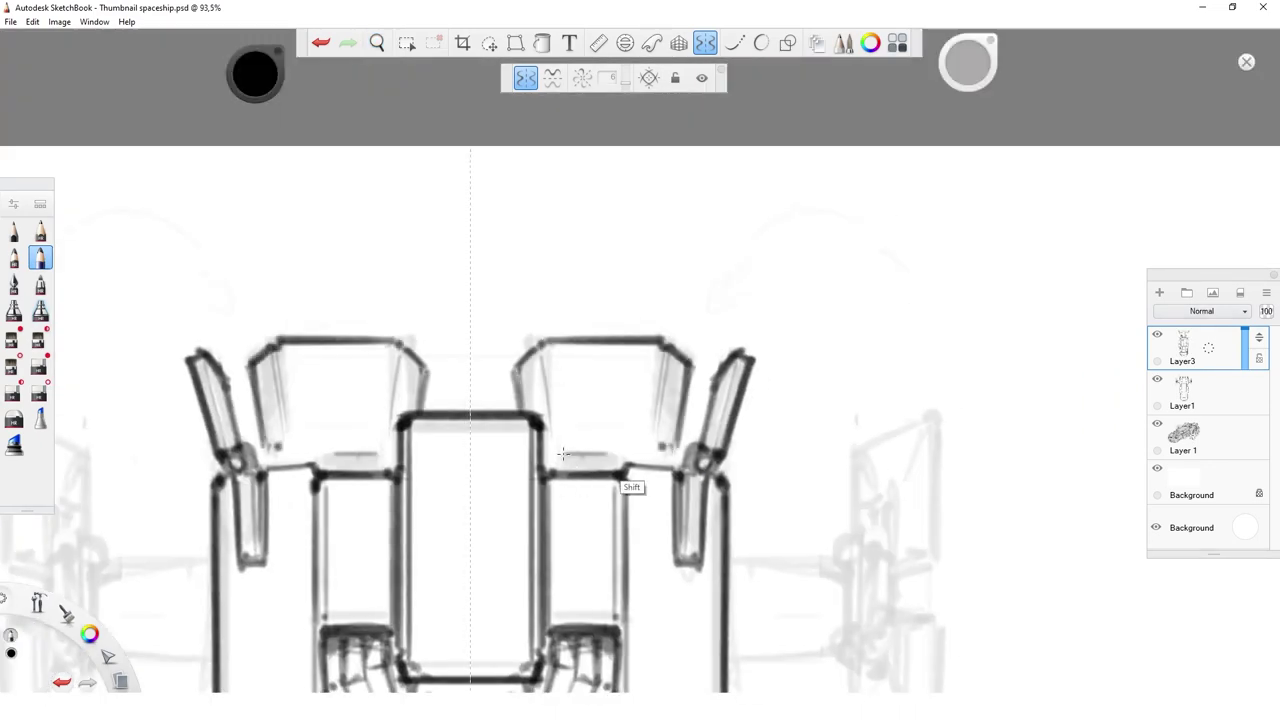
left_click_drag(556, 462, 662, 462)
mouse_move(690, 378)
left_mouse_down()
mouse_move(662, 458)
mouse_move(548, 456)
mouse_move(544, 354)
left_mouse_up()
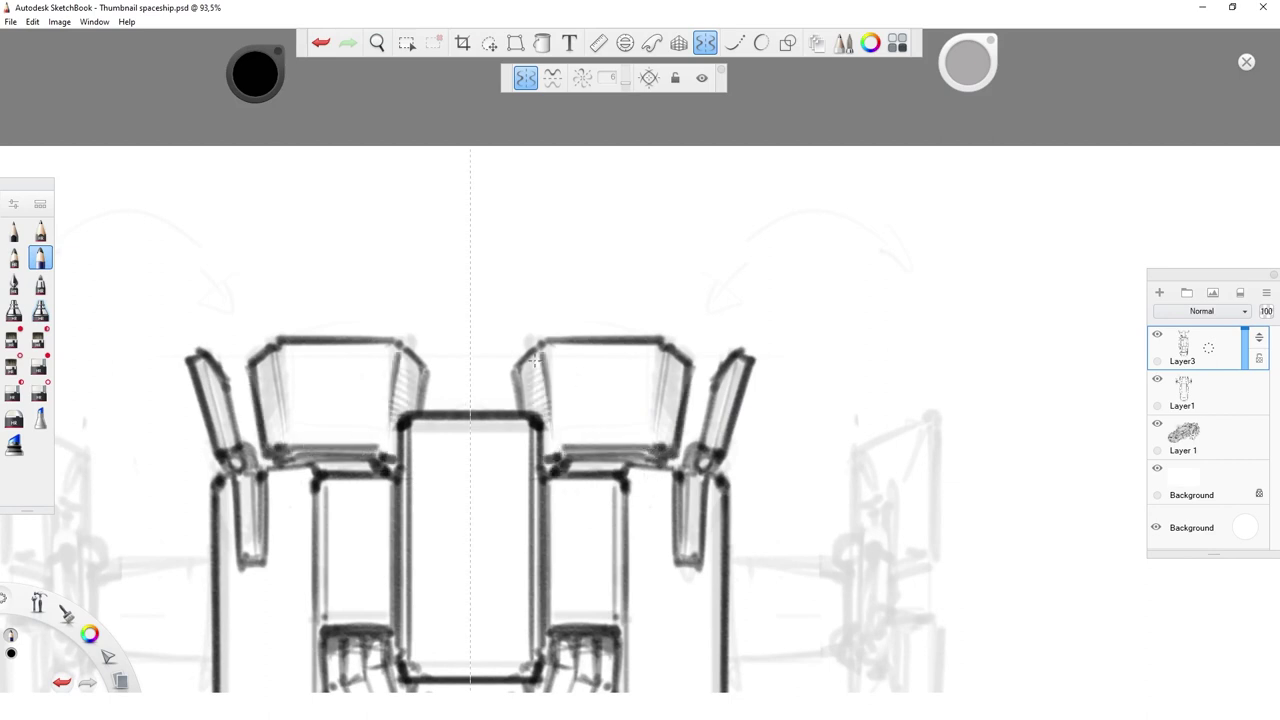
- Hatch the pods' inner sides and outer panels
left_click_drag(552, 455, 560, 396)
left_click_drag(678, 418, 662, 448)
left_click_drag(680, 384, 668, 432)
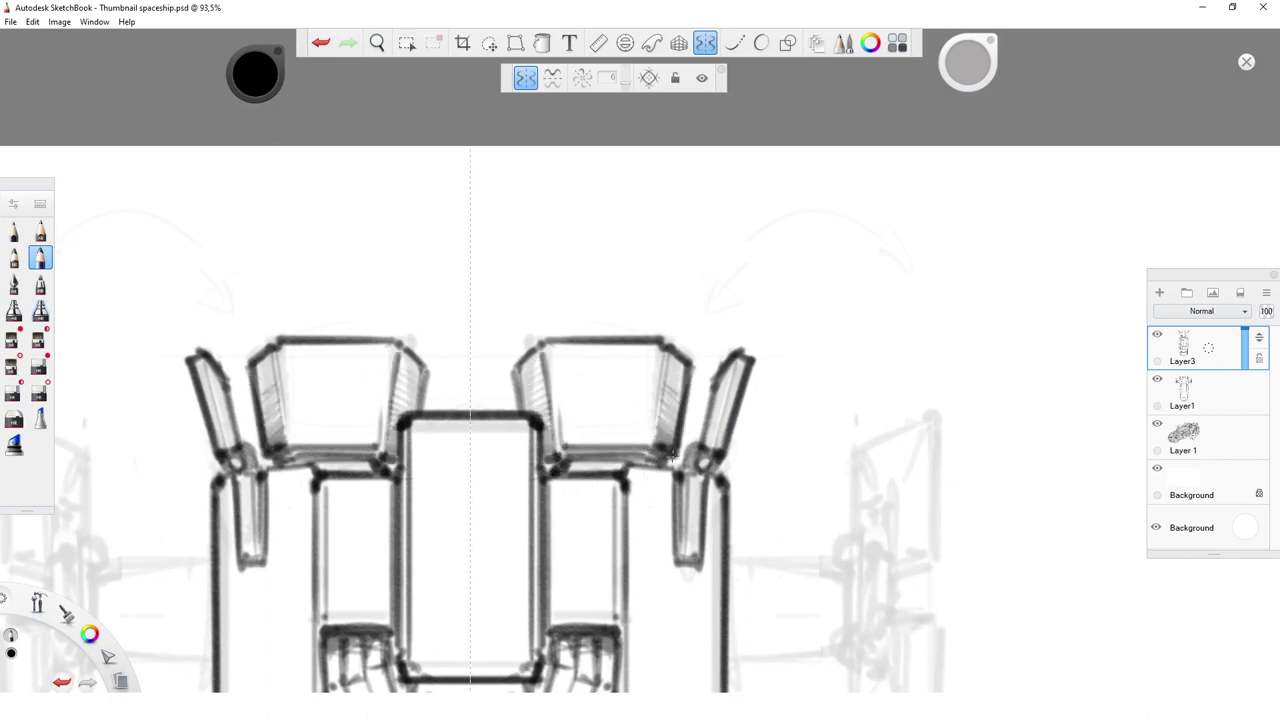
mouse_move(757, 451)
left_mouse_down()
mouse_move(798, 525)
mouse_move(765, 314)
left_mouse_up()
- Draw a darkened hexagon with inner lines and a circle inside the nose rectangle
mouse_move(470, 262)
left_mouse_down()
mouse_move(472, 448)
mouse_move(522, 448)
mouse_move(472, 262)
left_mouse_up()
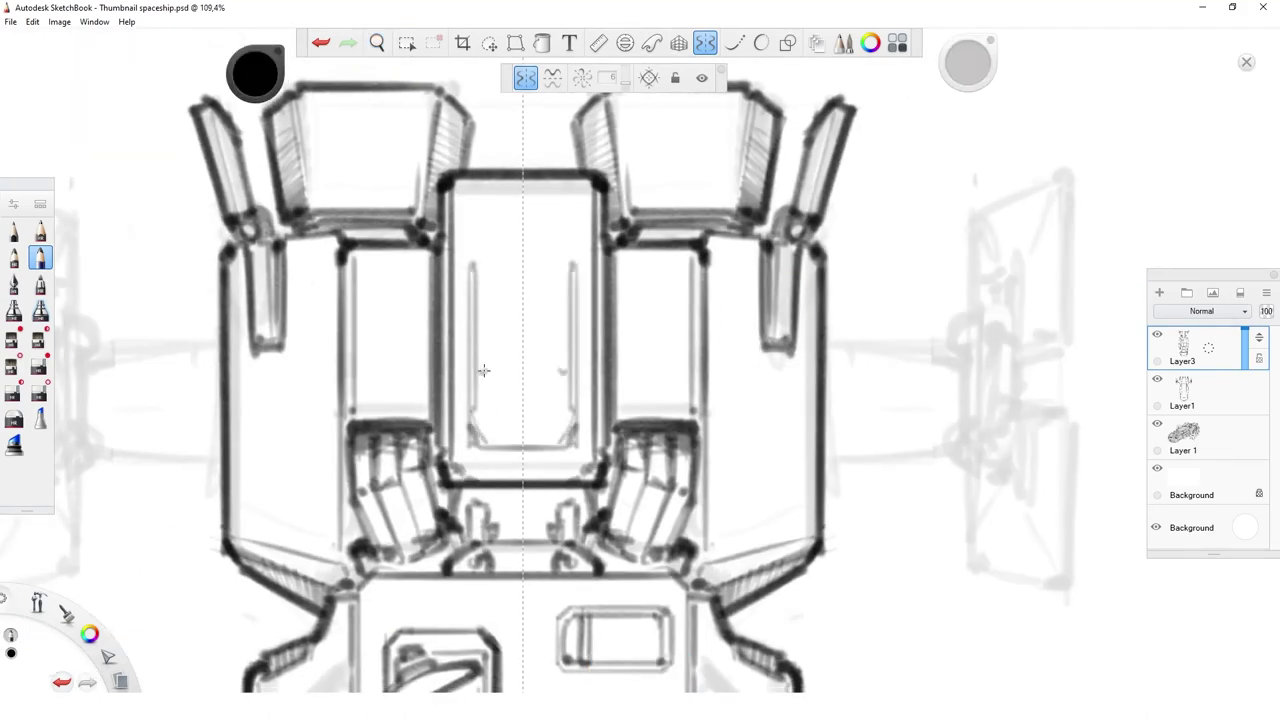
left_click_drag(481, 369, 520, 346)
left_click_drag(476, 368, 476, 266)
left_click_drag(566, 264, 568, 428)
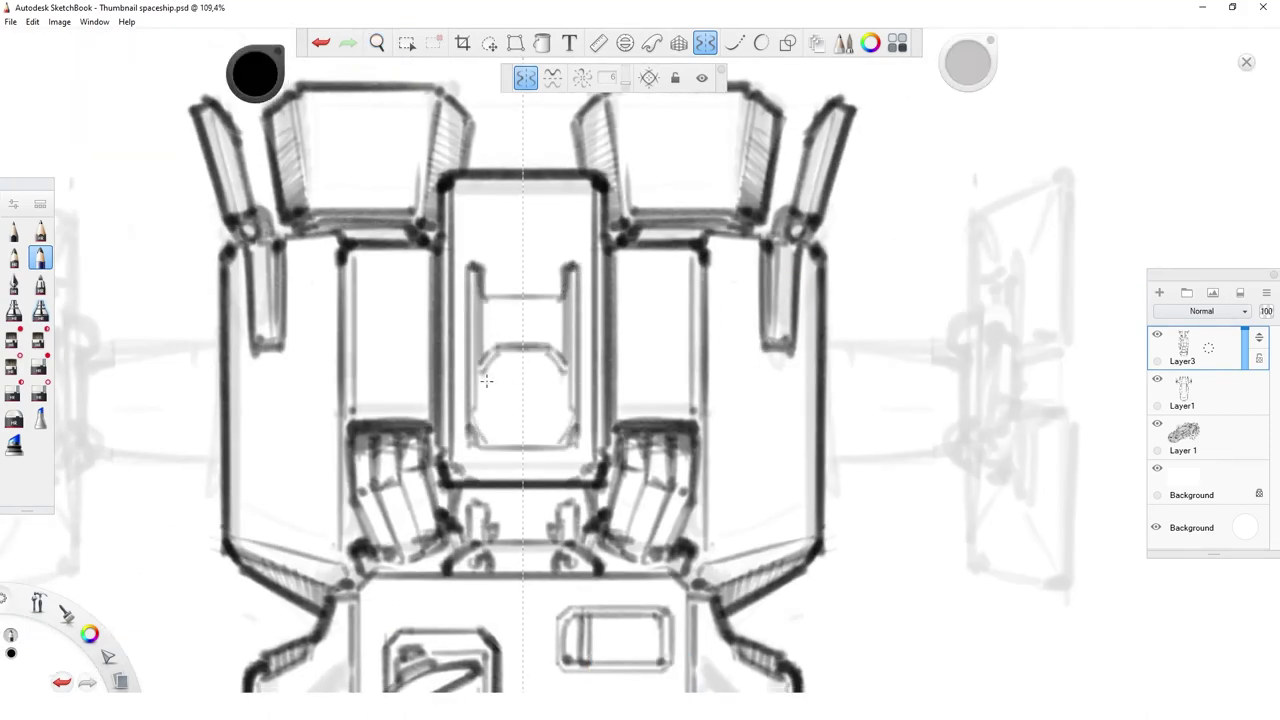
left_click_drag(484, 372, 492, 446)
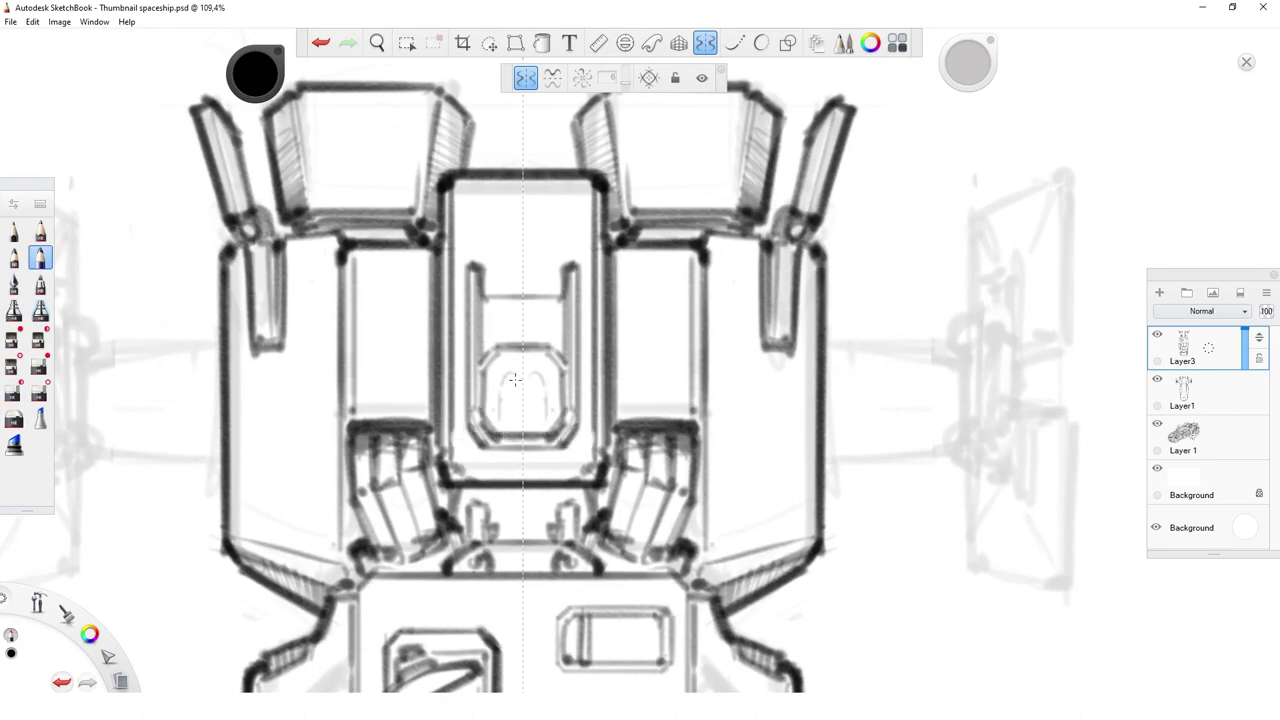
left_click_drag(522, 364, 498, 428)
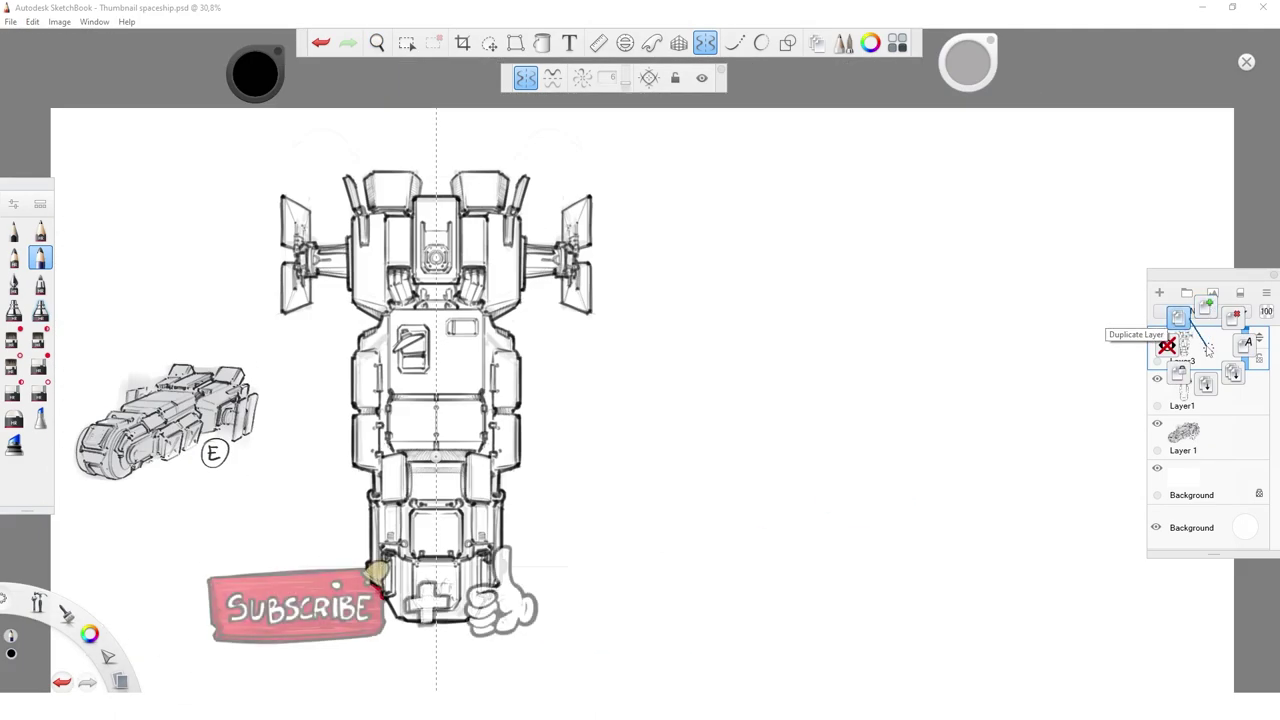
- Duplicate the inked top-view layer, hide the originals, and erase lower-hull linework
left_click(1157, 380)
left_click(1157, 424)
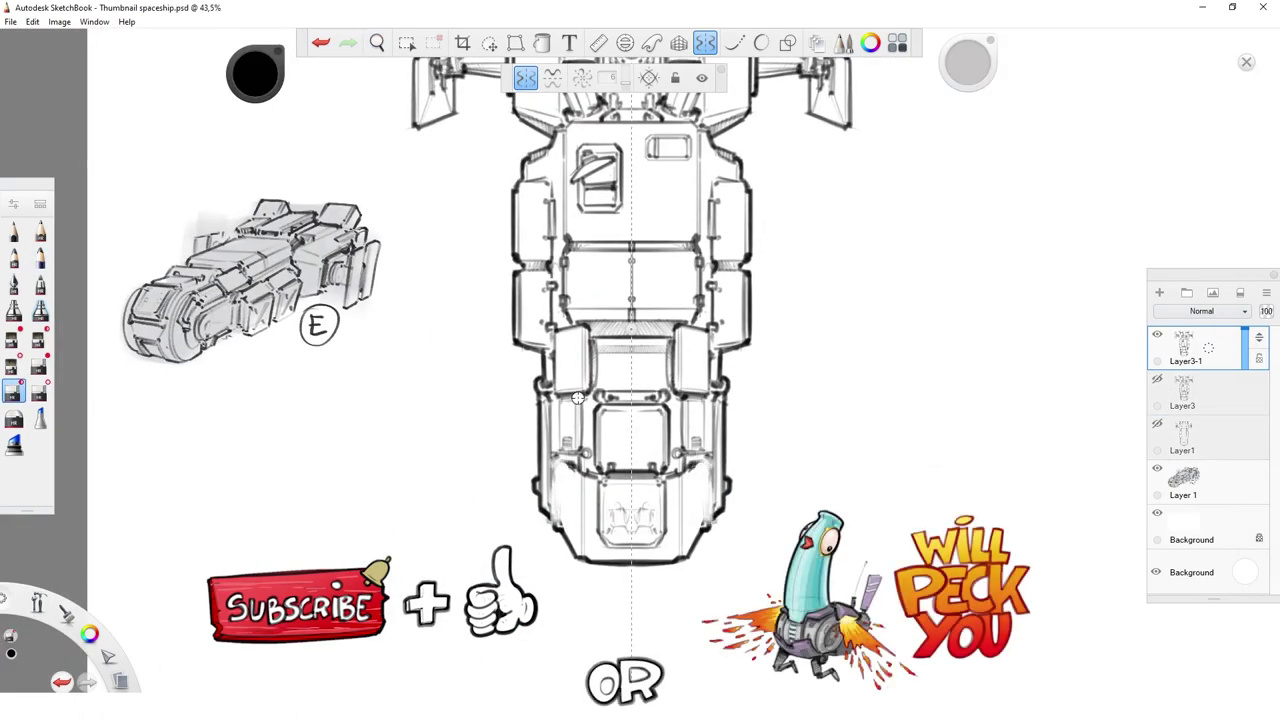
mouse_move(703, 412)
left_mouse_down()
mouse_move(703, 460)
mouse_move(693, 472)
mouse_move(668, 462)
left_mouse_up()
mouse_move(660, 508)
left_mouse_down()
mouse_move(638, 514)
mouse_move(625, 545)
left_mouse_up()
key("e")
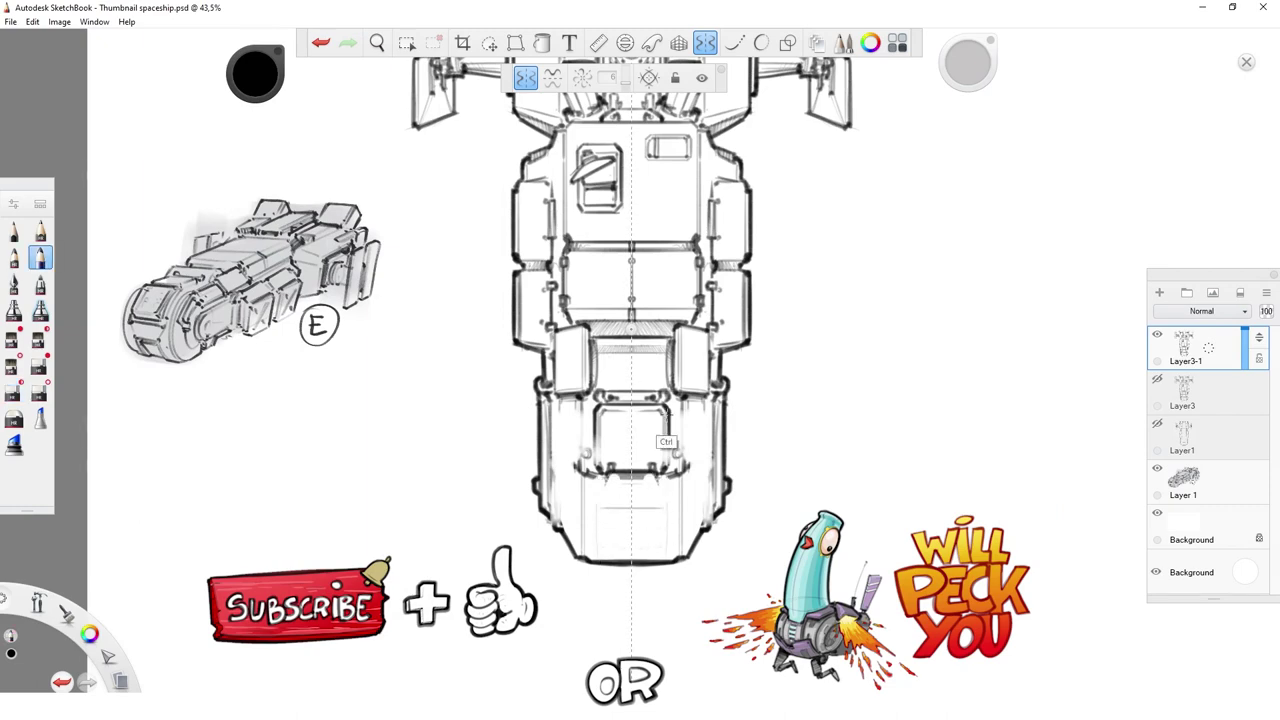
- Draw a lower-centre rectangular panel, trim its sides, and ink vertical hull lines
scroll(676, 545, "up", 5)
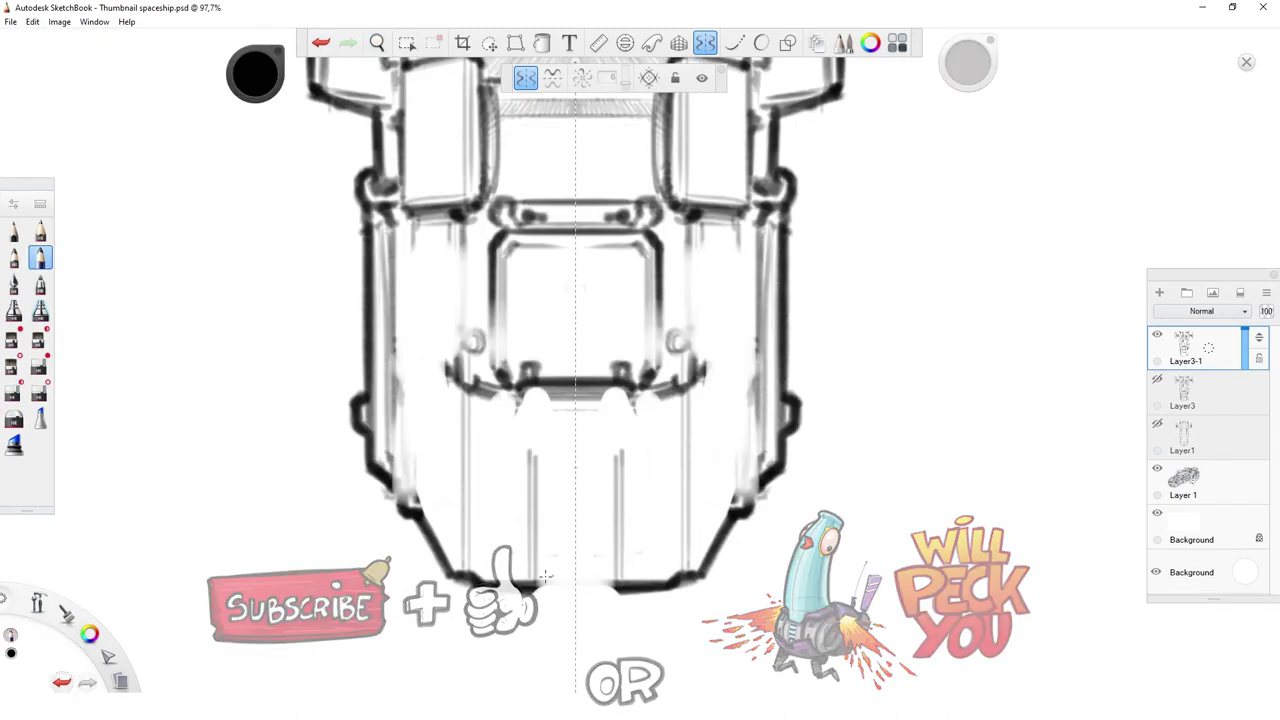
mouse_move(545, 578)
left_mouse_down()
mouse_move(610, 580)
mouse_move(622, 445)
mouse_move(532, 446)
mouse_move(540, 576)
left_mouse_up()
scroll(600, 450, "down", 4)
scroll(621, 346, "up", 5)
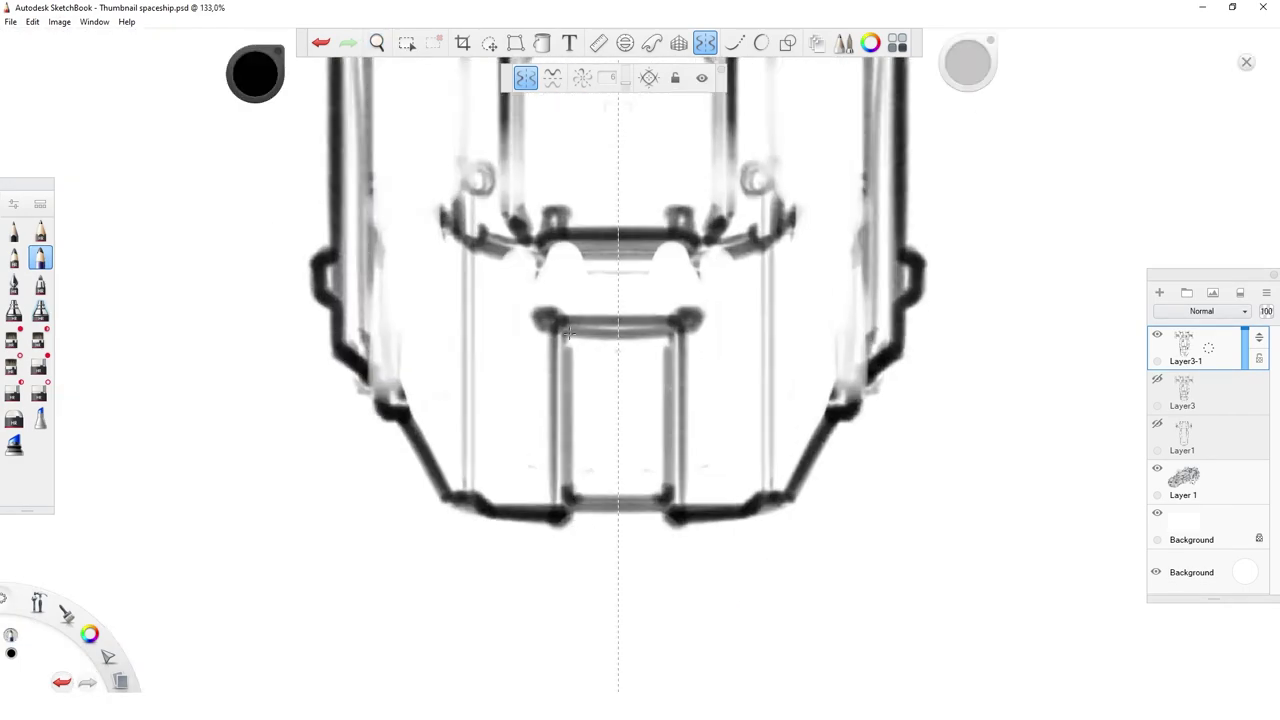
scroll(621, 346, "down", 4)
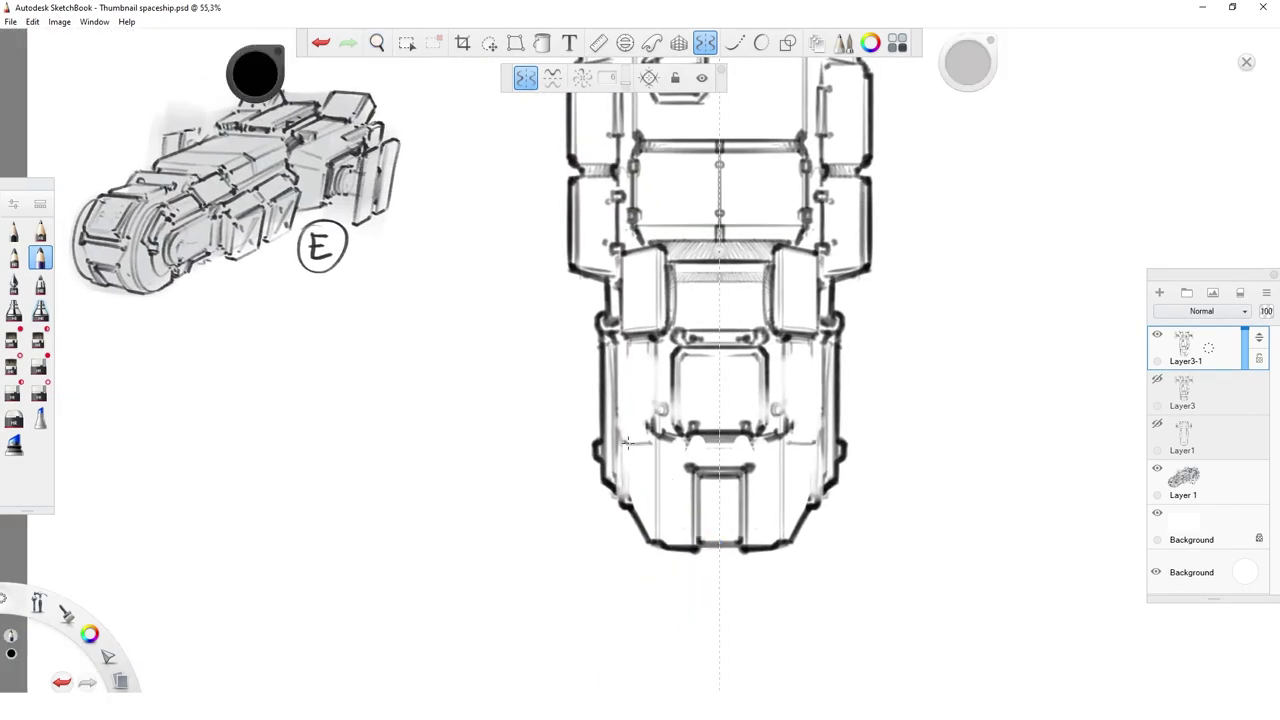
left_click_drag(672, 350, 700, 438)
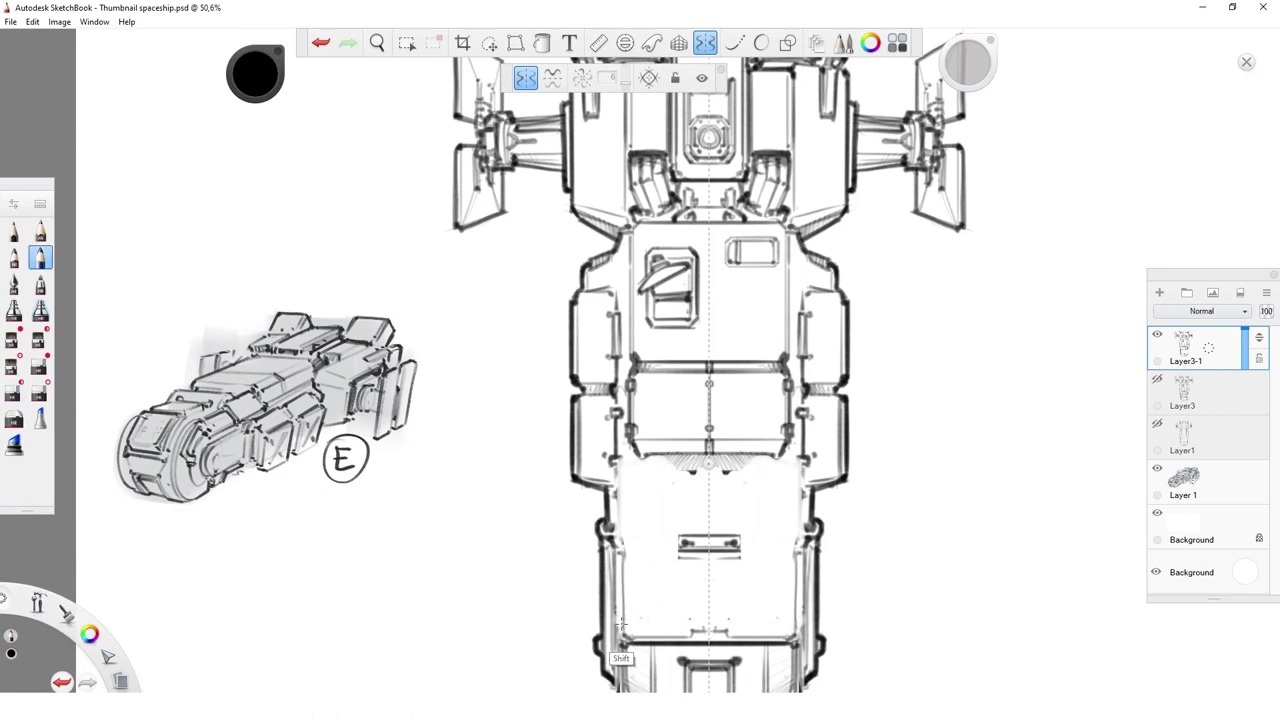
left_click_drag(621, 626, 621, 508)
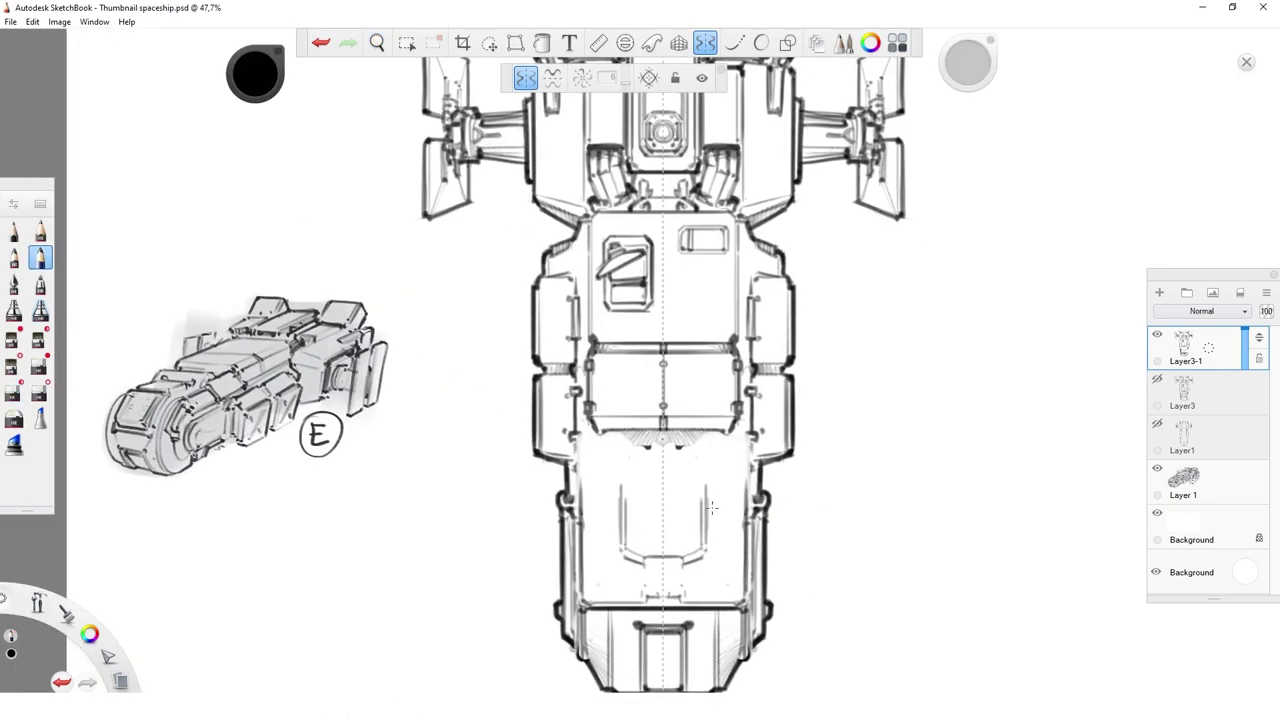
left_click_drag(588, 564, 588, 442)
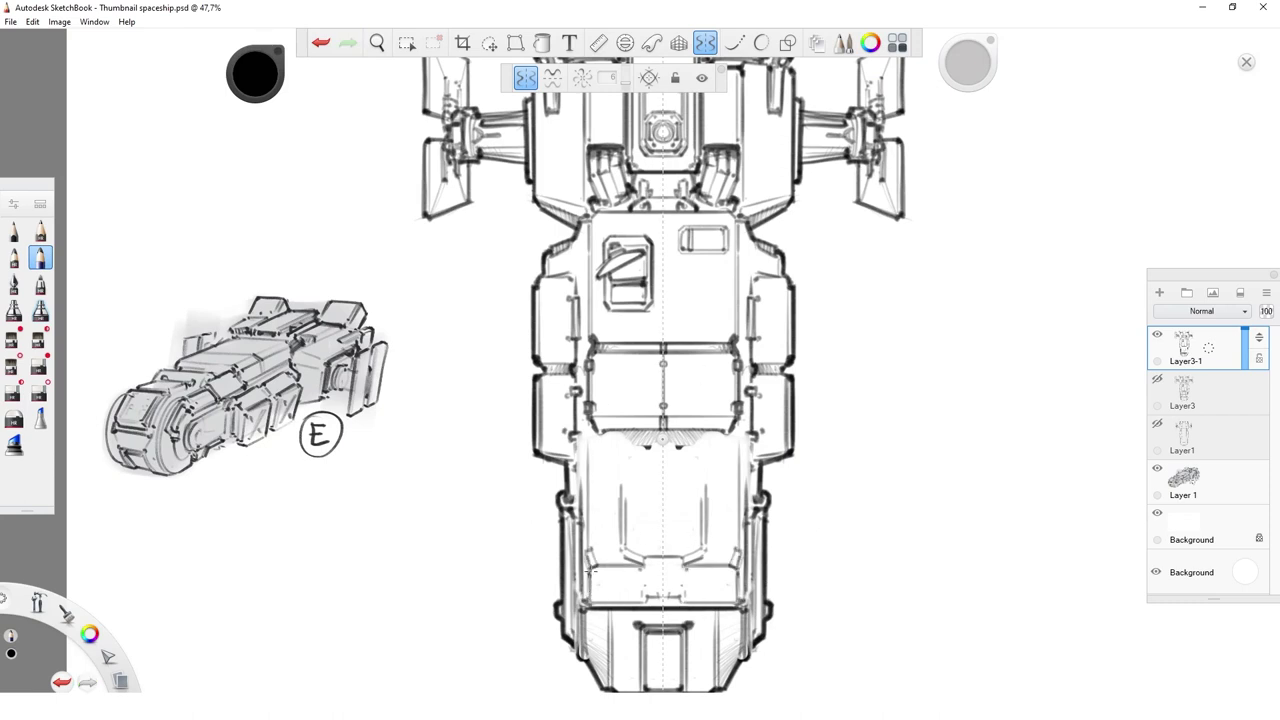
left_click_drag(829, 699, 845, 622)
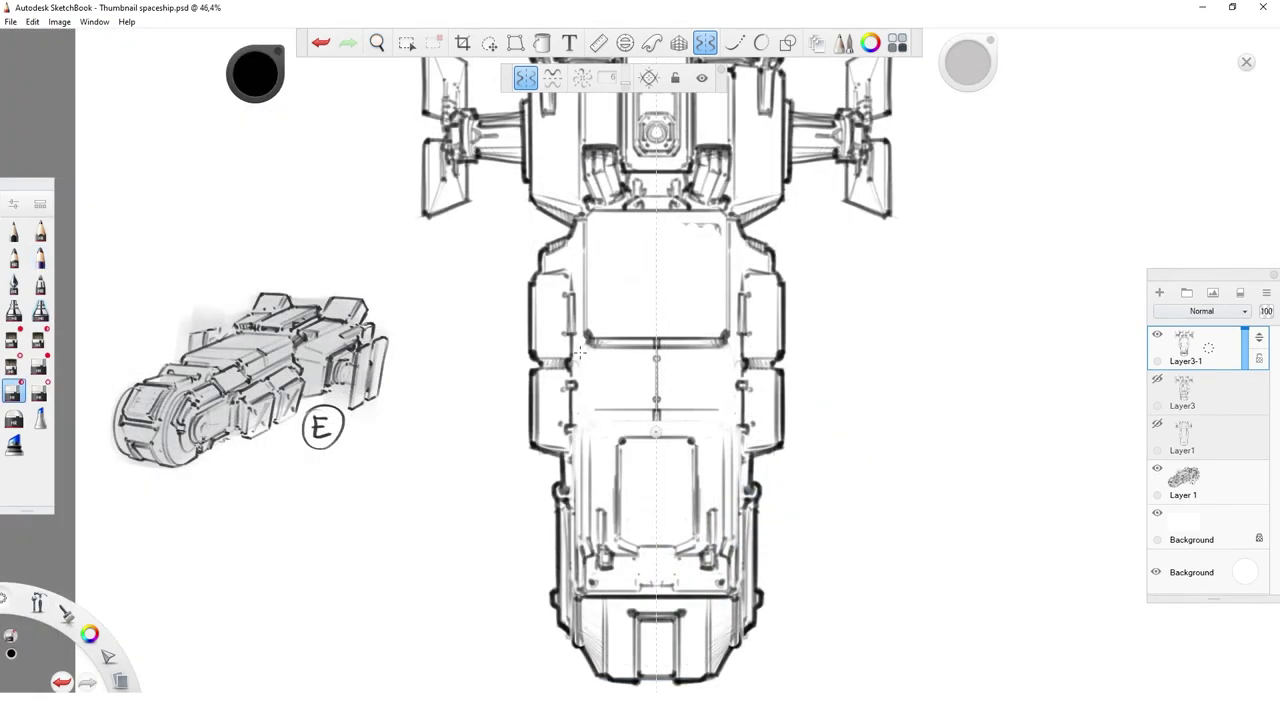
- Darken the shoulder and wing edges and draw hatched rounded side pods on both sides
key("ctrl+z")
key("ctrl+z")
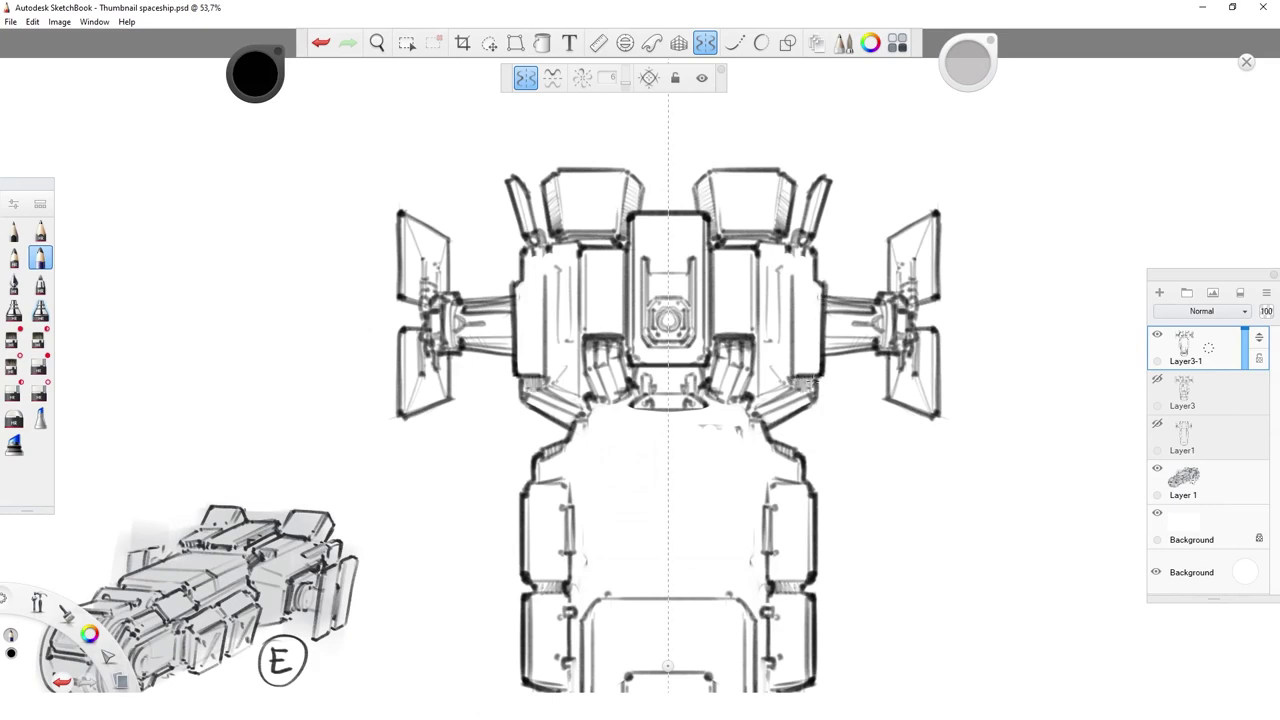
left_click_drag(811, 391, 818, 434)
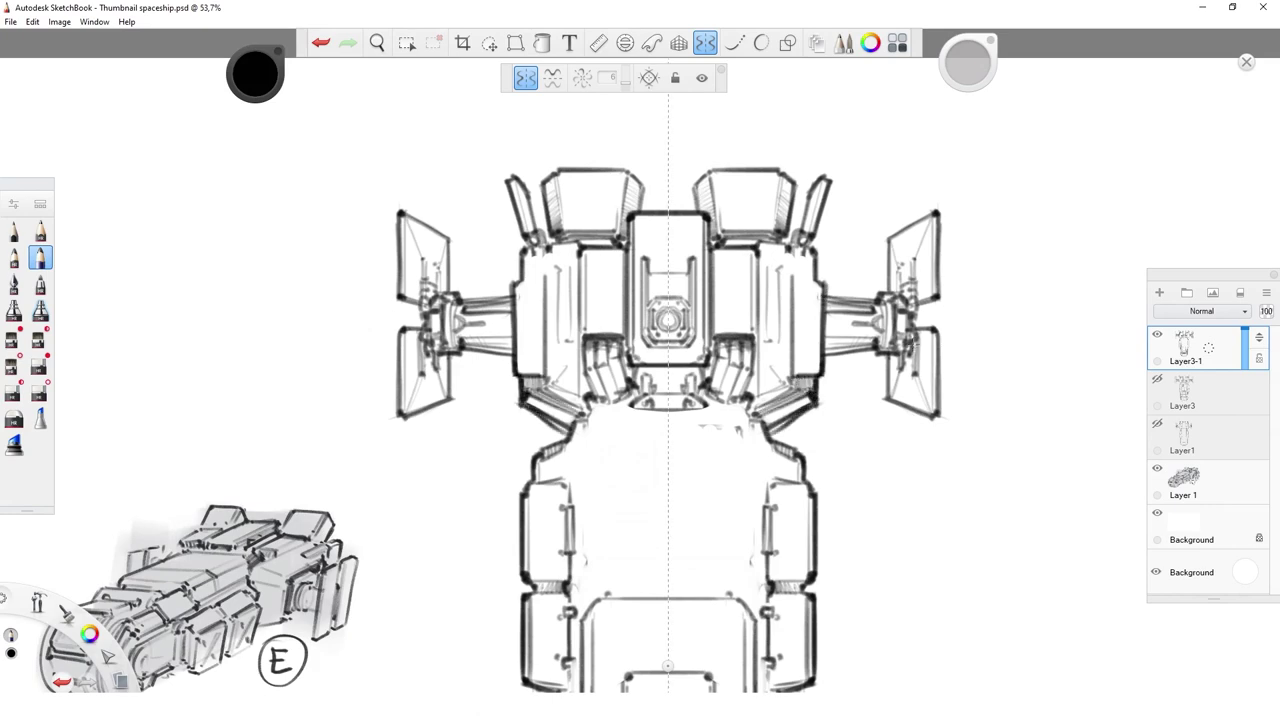
left_click_drag(720, 492, 659, 512)
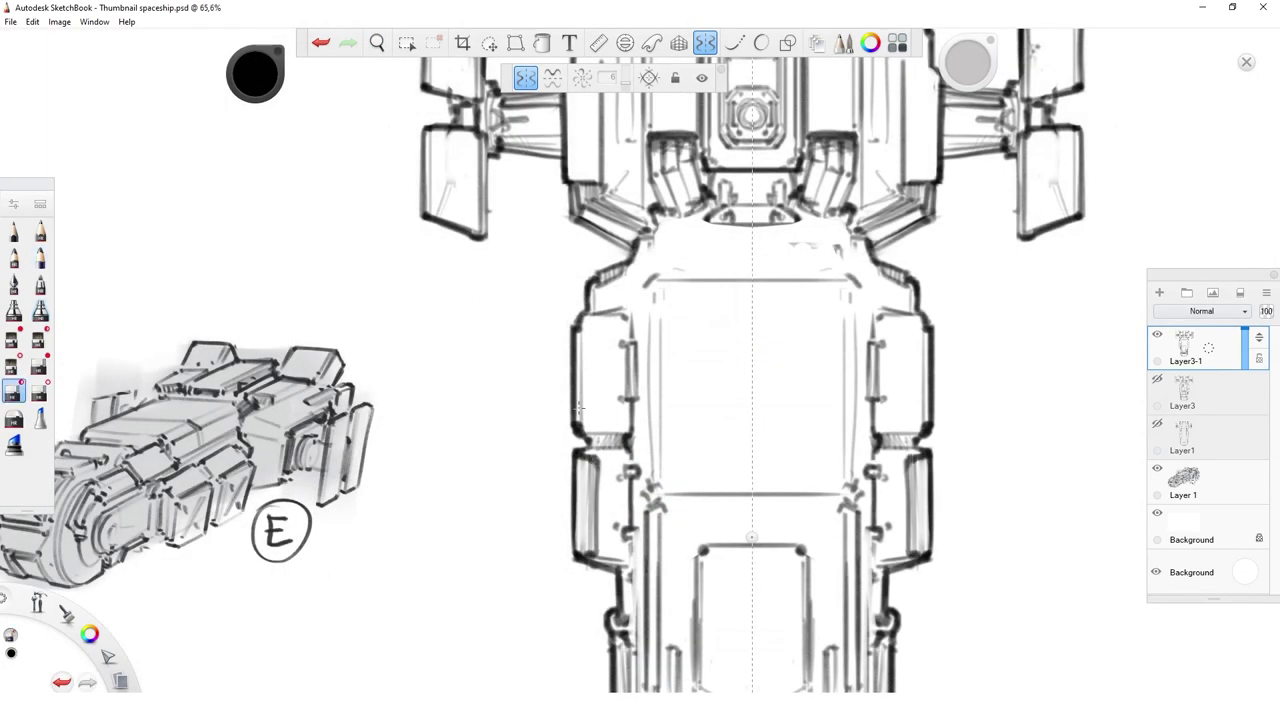
mouse_move(588, 340)
left_mouse_down()
mouse_move(590, 424)
mouse_move(602, 430)
mouse_move(593, 340)
left_mouse_up()
left_click_drag(590, 452, 596, 565)
left_click_drag(596, 340, 577, 532)
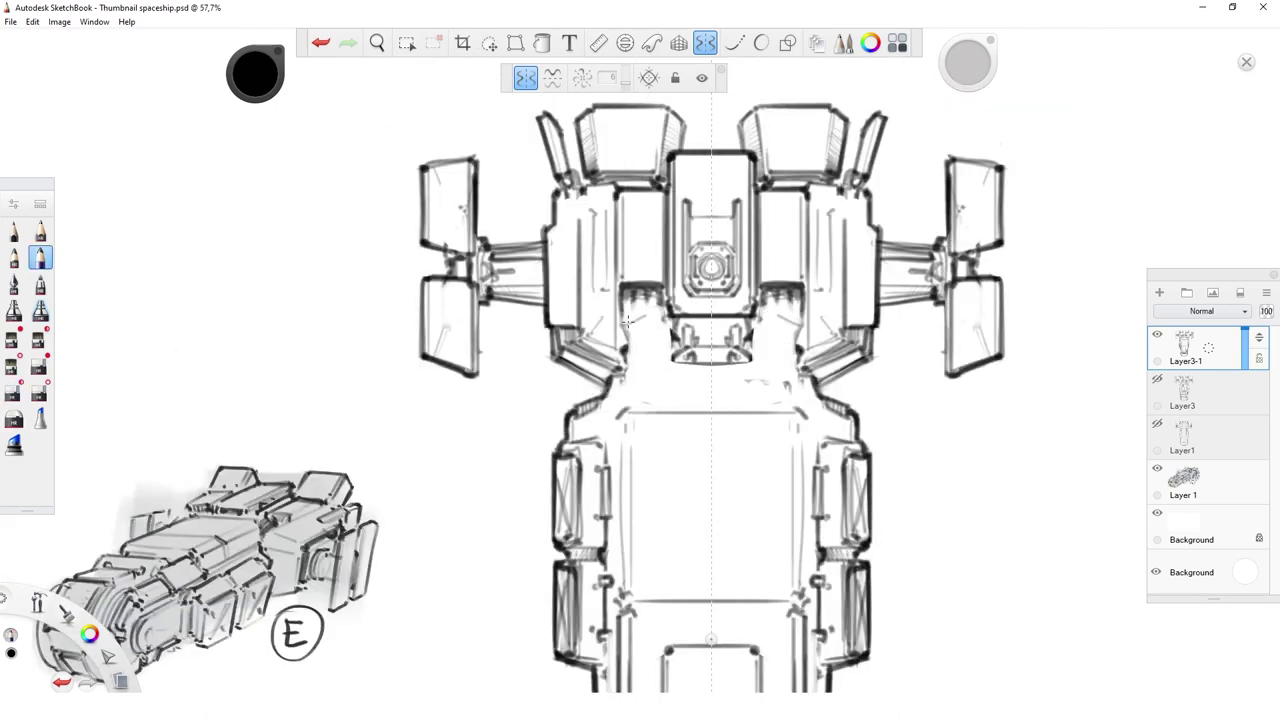
- Erase rough lines near the inner panel and draw mirrored vertical hull strokes
scroll(634, 376, "up", 3)
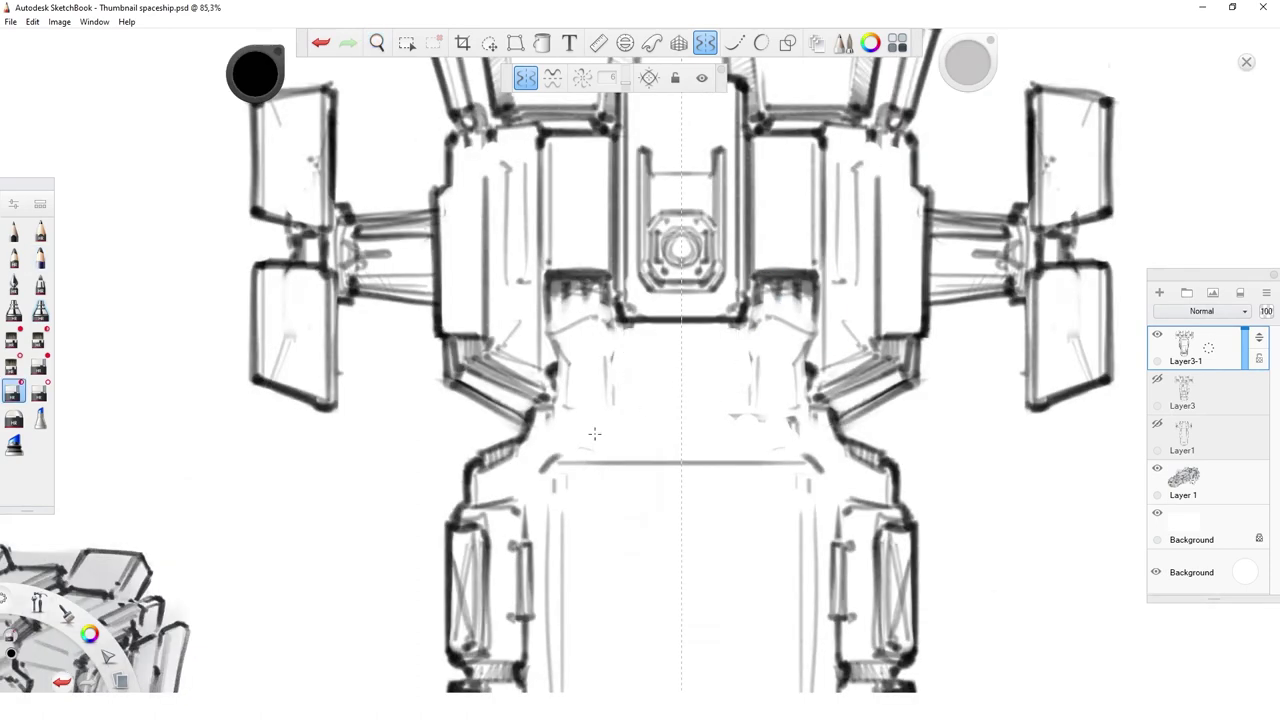
left_click_drag(598, 343, 606, 400)
key("e")
scroll(624, 297, "up", 4)
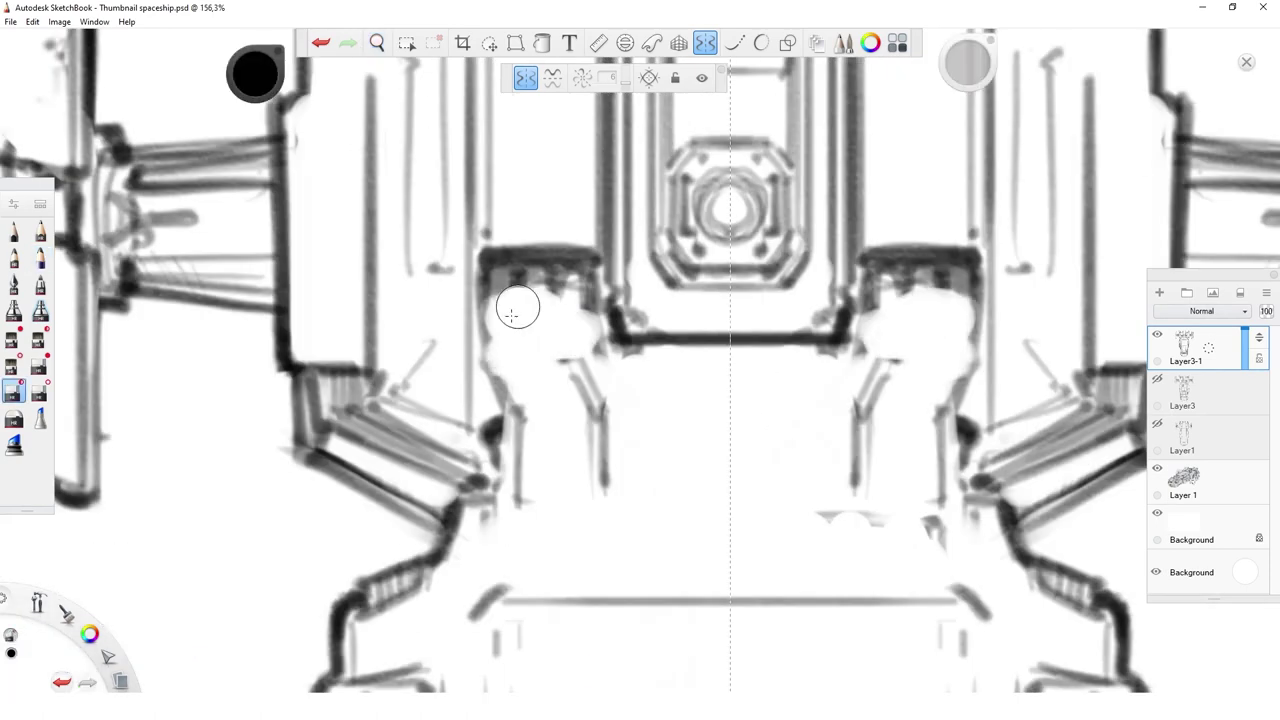
mouse_move(517, 306)
left_mouse_down()
mouse_move(507, 286)
mouse_move(569, 309)
left_mouse_up()
key("e")
left_click_drag(492, 270, 494, 375)
left_click_drag(565, 265, 576, 366)
mouse_move(560, 270)
left_mouse_down()
mouse_move(503, 273)
mouse_move(578, 270)
left_mouse_up()
- Redraw the central panel's top, side, inner and bottom edges with corner strokes
scroll(750, 440, "down", 4)
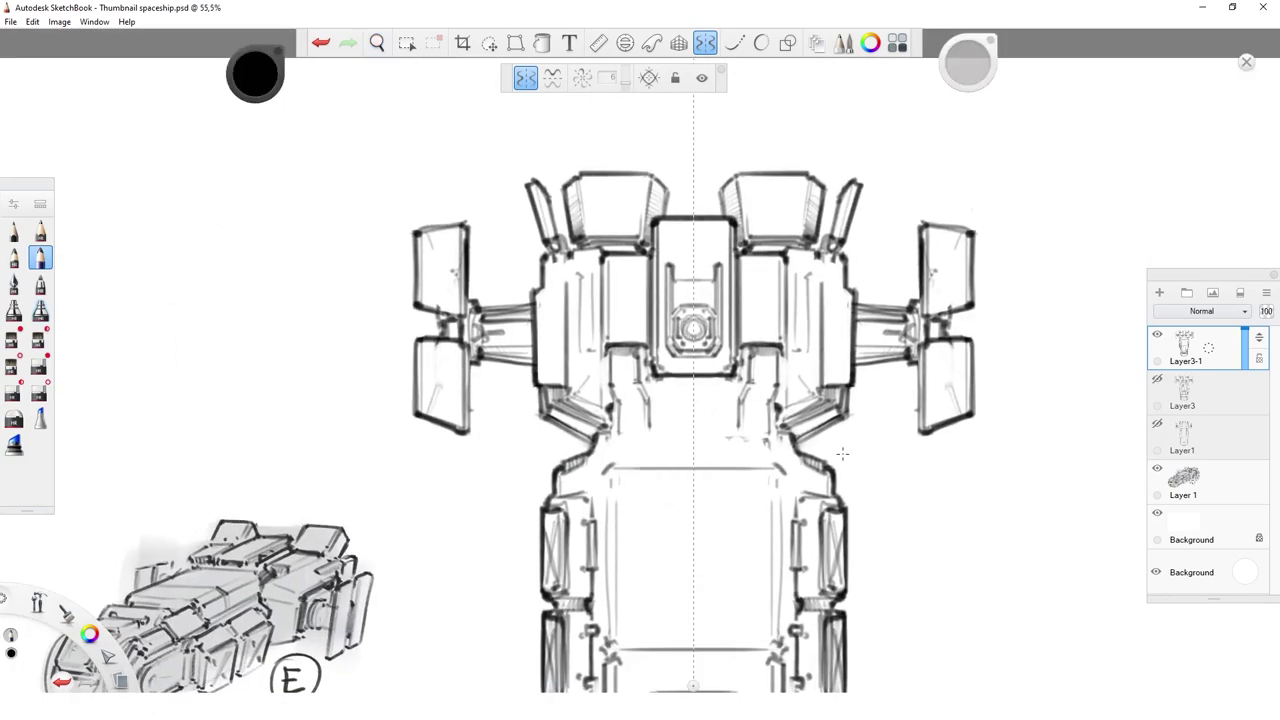
scroll(750, 440, "up", 1)
mouse_move(526, 366)
left_mouse_down()
mouse_move(667, 342)
mouse_move(522, 432)
left_mouse_up()
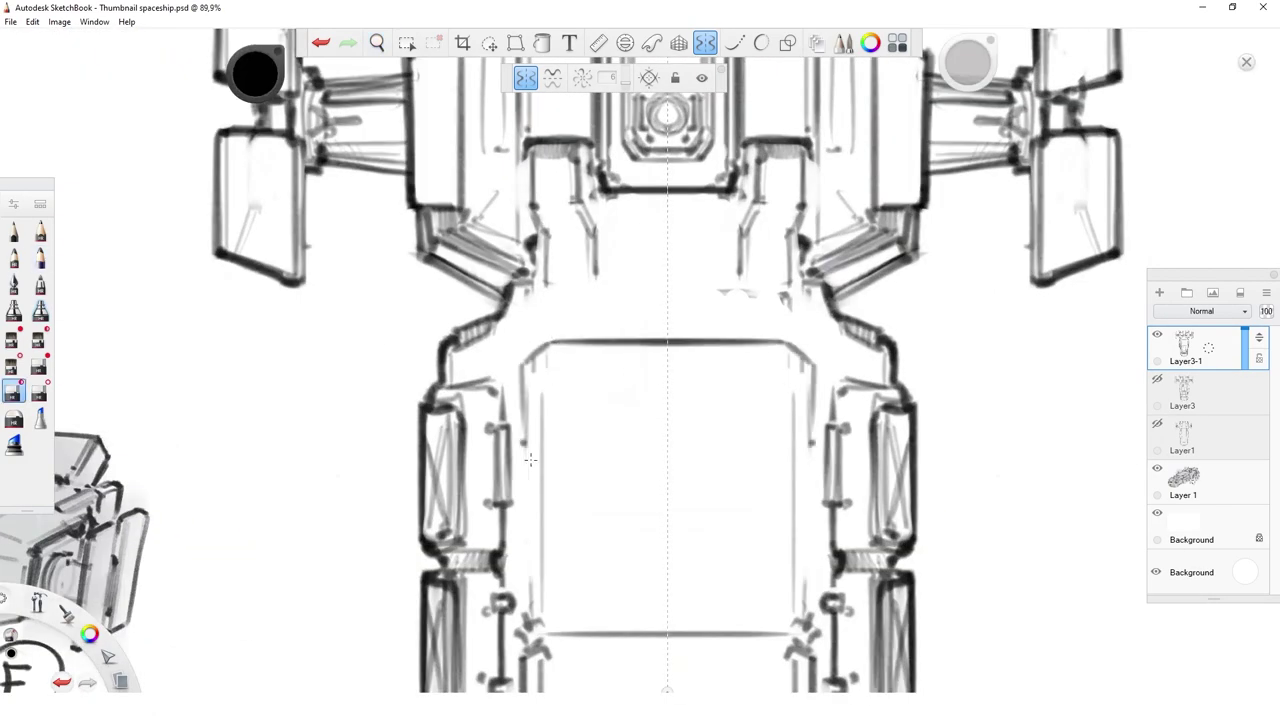
left_click_drag(530, 572, 525, 443)
key("ctrl+z")
mouse_move(530, 568)
left_mouse_down()
mouse_move(526, 620)
mouse_move(520, 362)
left_mouse_up()
mouse_move(548, 628)
left_mouse_down()
mouse_move(547, 362)
mouse_move(558, 350)
left_mouse_up()
left_click_drag(667, 345, 560, 348)
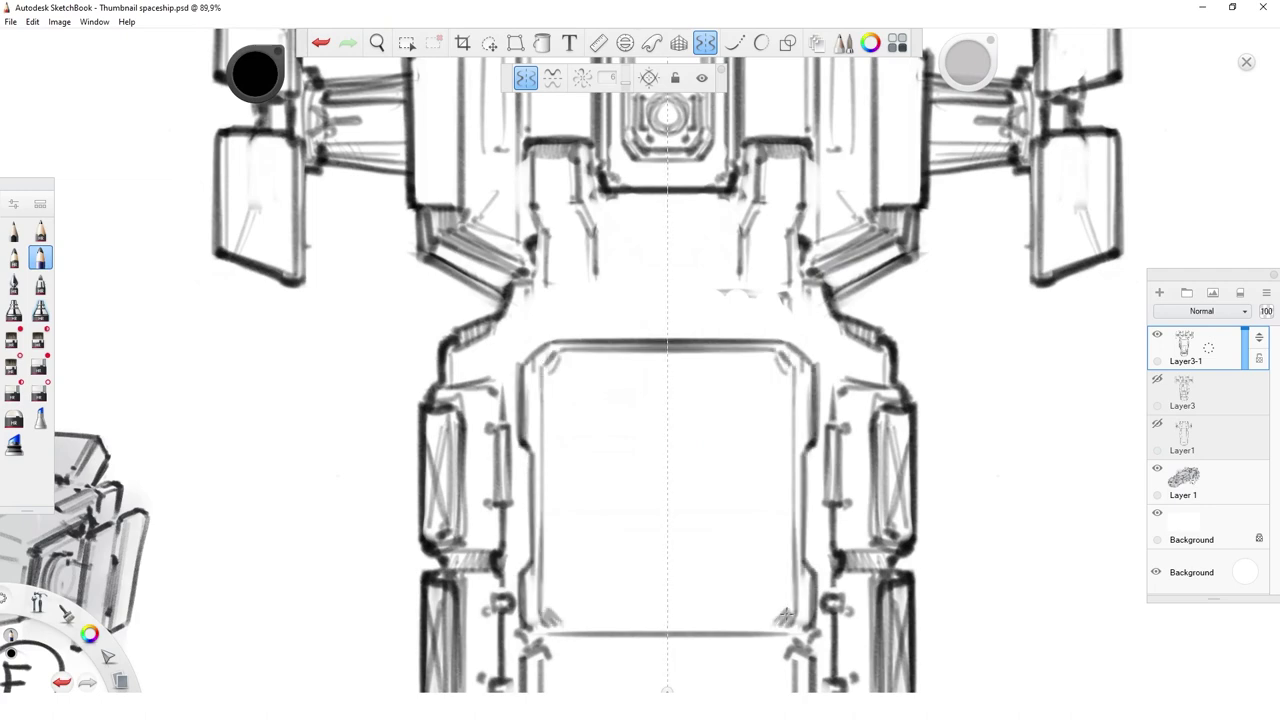
left_click_drag(786, 615, 796, 596)
- Add a closed two-line spine down the panel centre and hatch the inner panel bottom
scroll(829, 534, "down", 5)
scroll(743, 414, "up", 4)
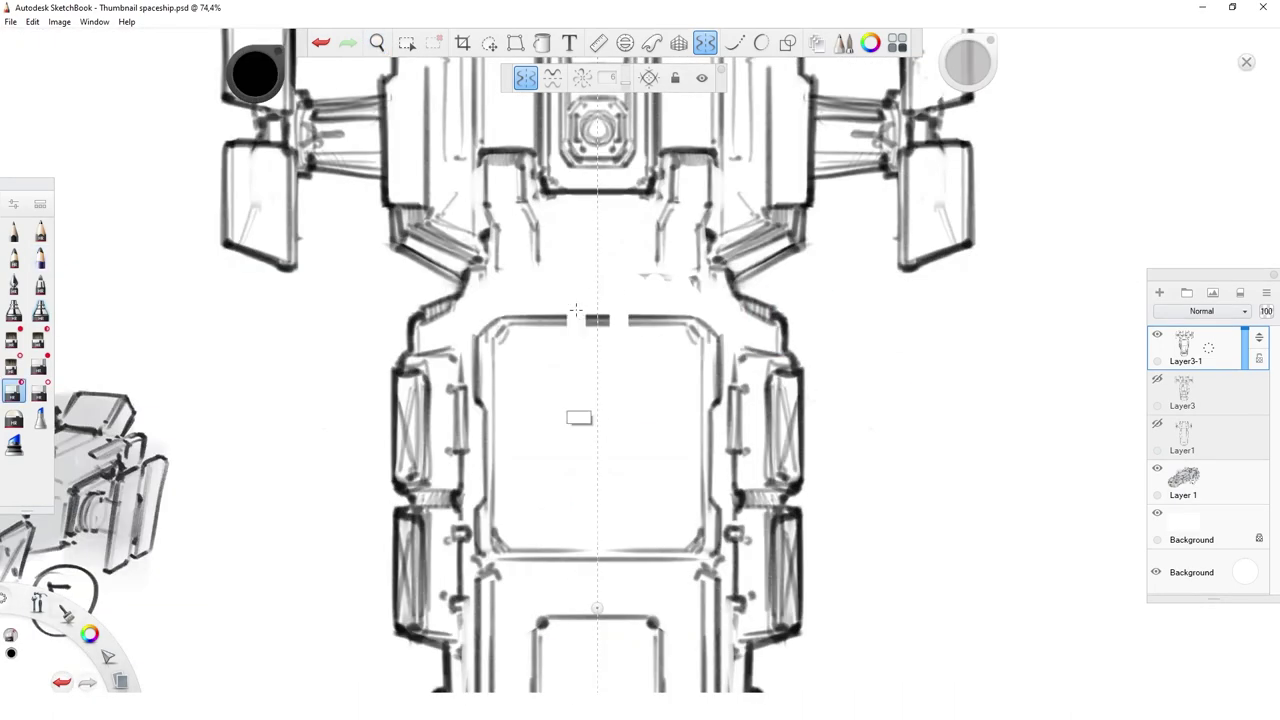
mouse_move(566, 546)
left_mouse_down()
mouse_move(566, 312)
mouse_move(562, 556)
left_mouse_up()
left_click_drag(575, 306, 596, 305)
scroll(649, 547, "up", 3)
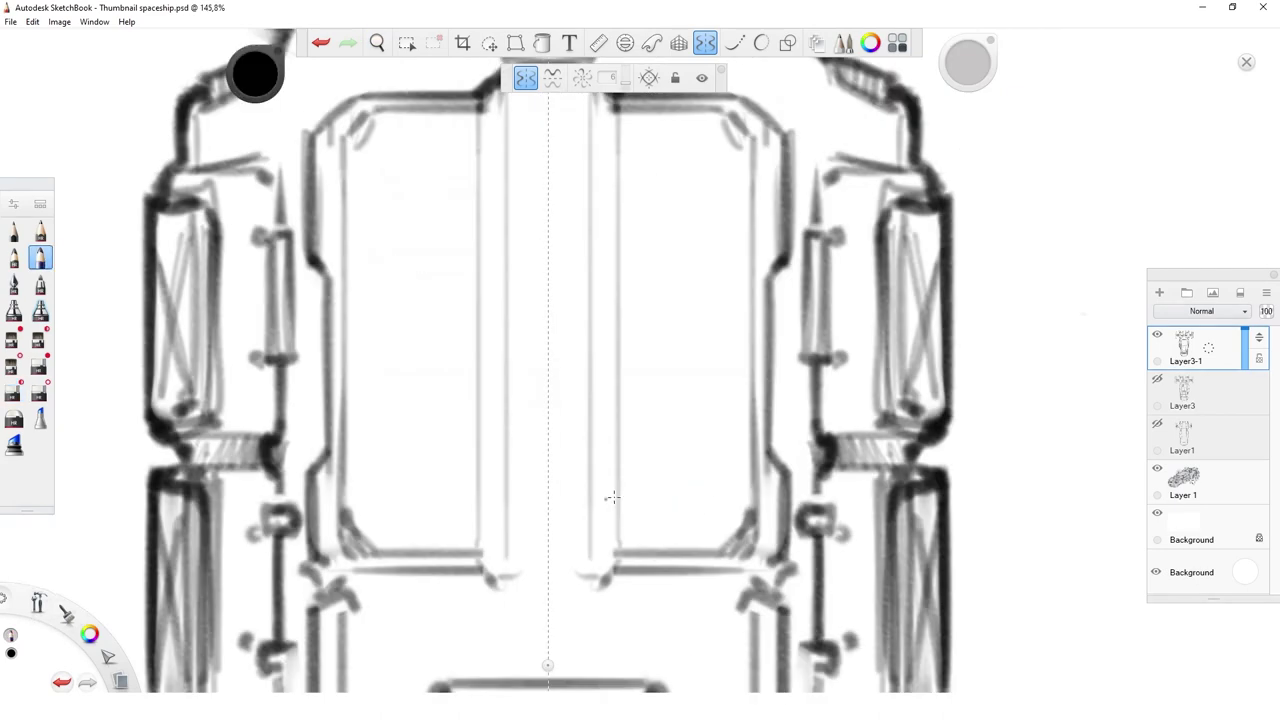
mouse_move(598, 512)
left_mouse_down()
mouse_move(616, 532)
mouse_move(618, 584)
left_mouse_up()
mouse_move(616, 570)
left_mouse_down()
mouse_move(736, 568)
mouse_move(500, 582)
left_mouse_up()
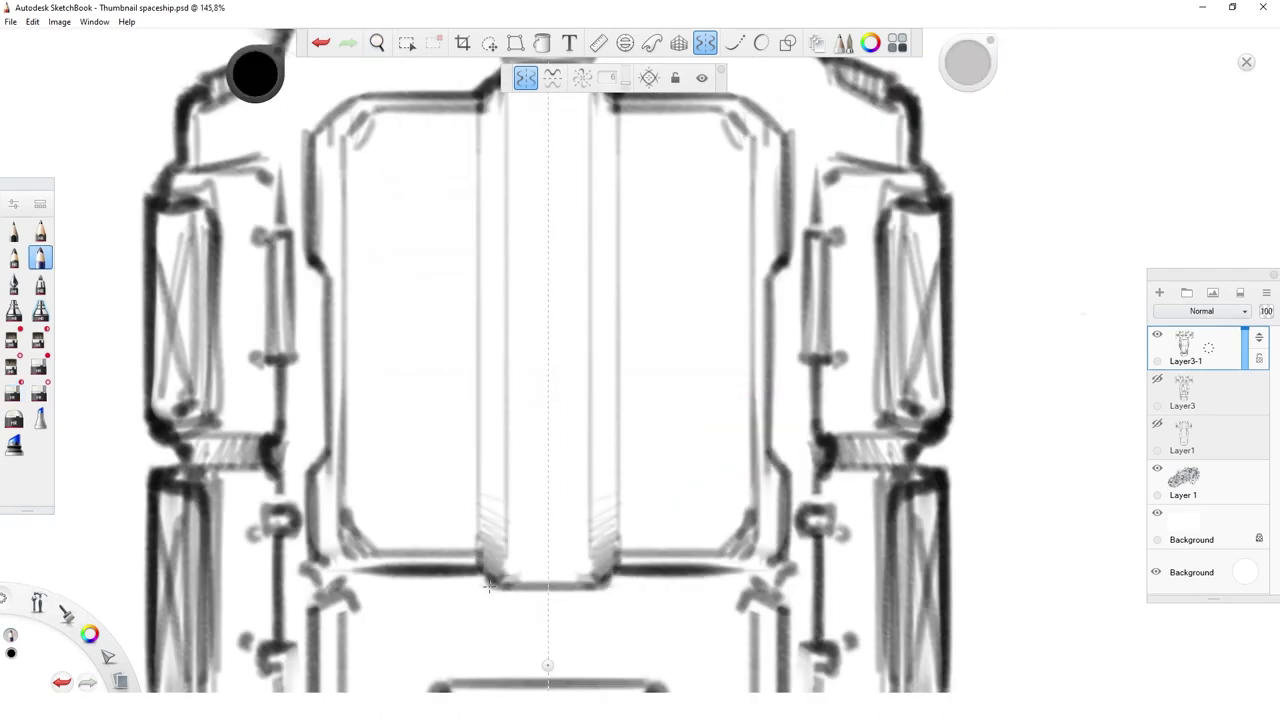
scroll(489, 587, "down", 5)
scroll(1050, 472, "up", 5)
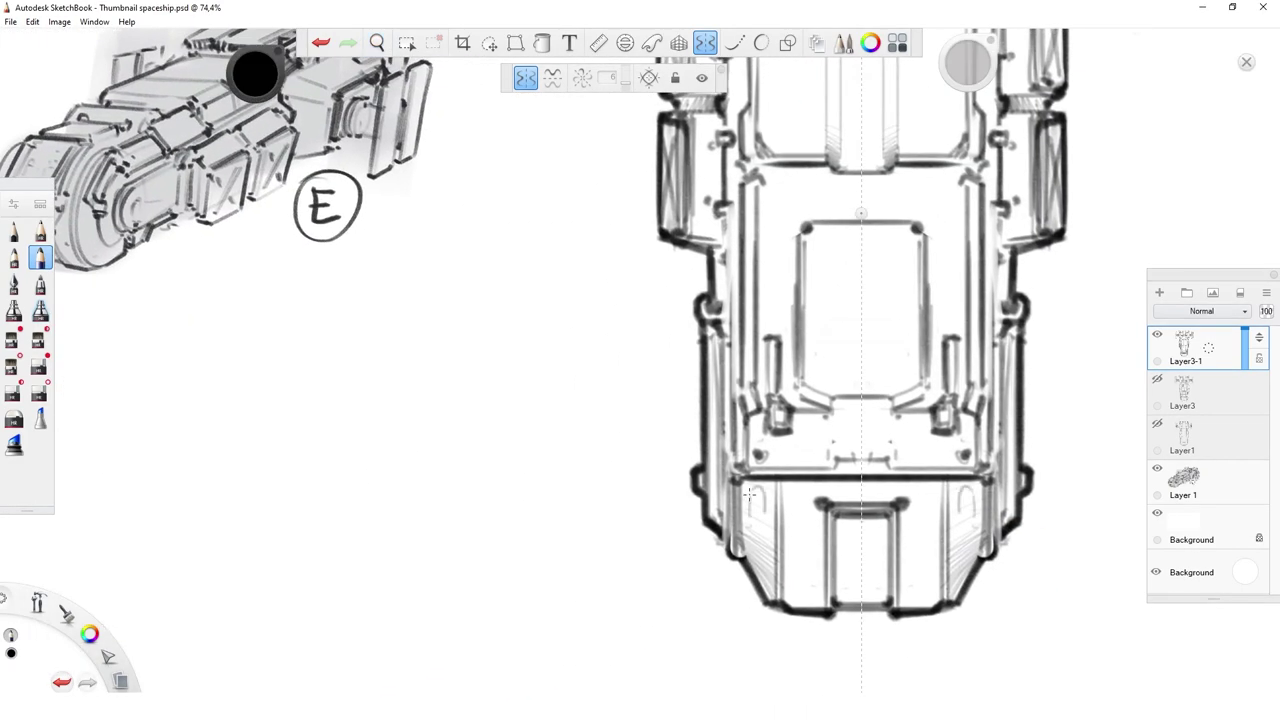
- Darken the top and right edges of the upper-left pod
scroll(729, 586, "down", 4)
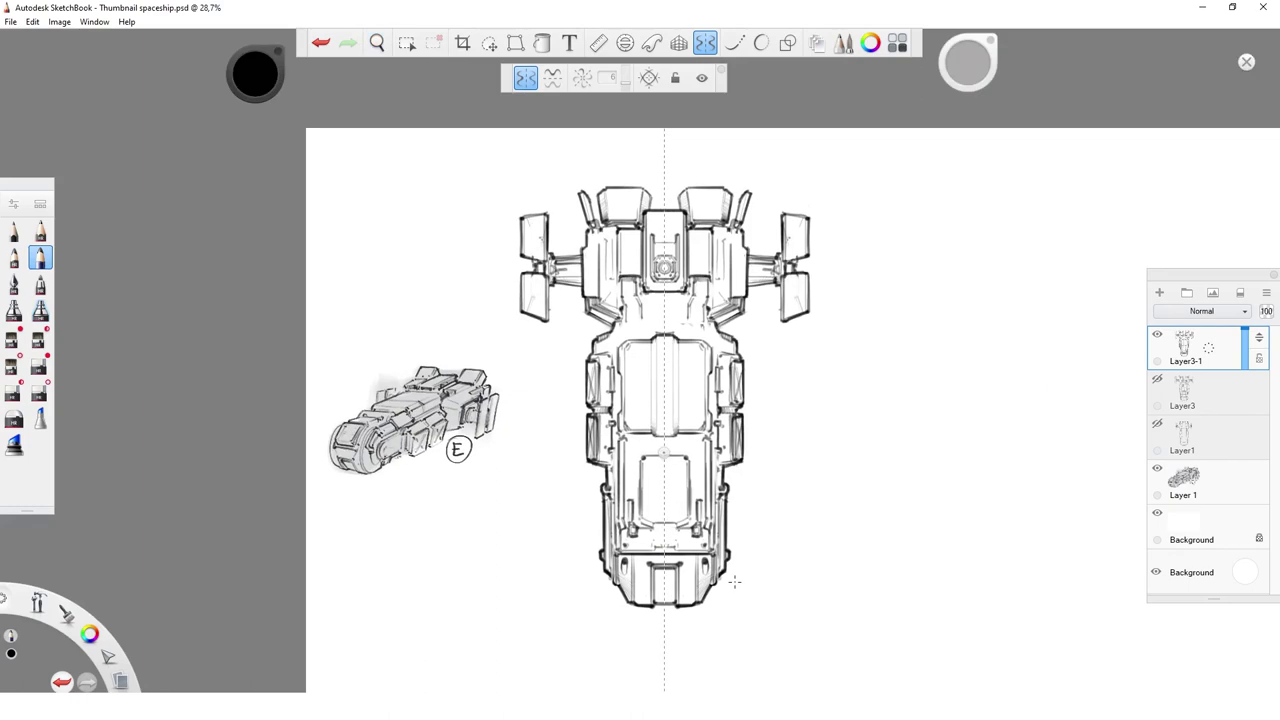
scroll(400, 314, "up", 5)
left_click_drag(401, 314, 494, 296)
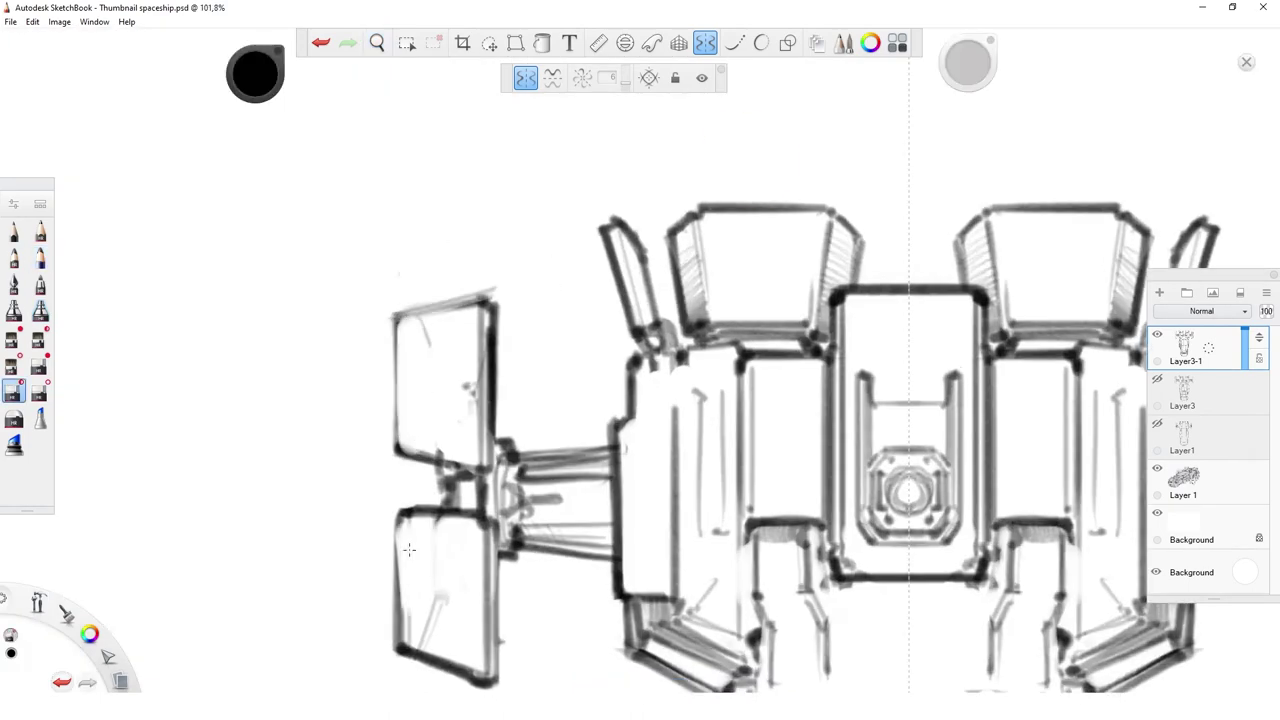
left_click_drag(487, 668, 493, 402)
scroll(493, 402, "down", 5)
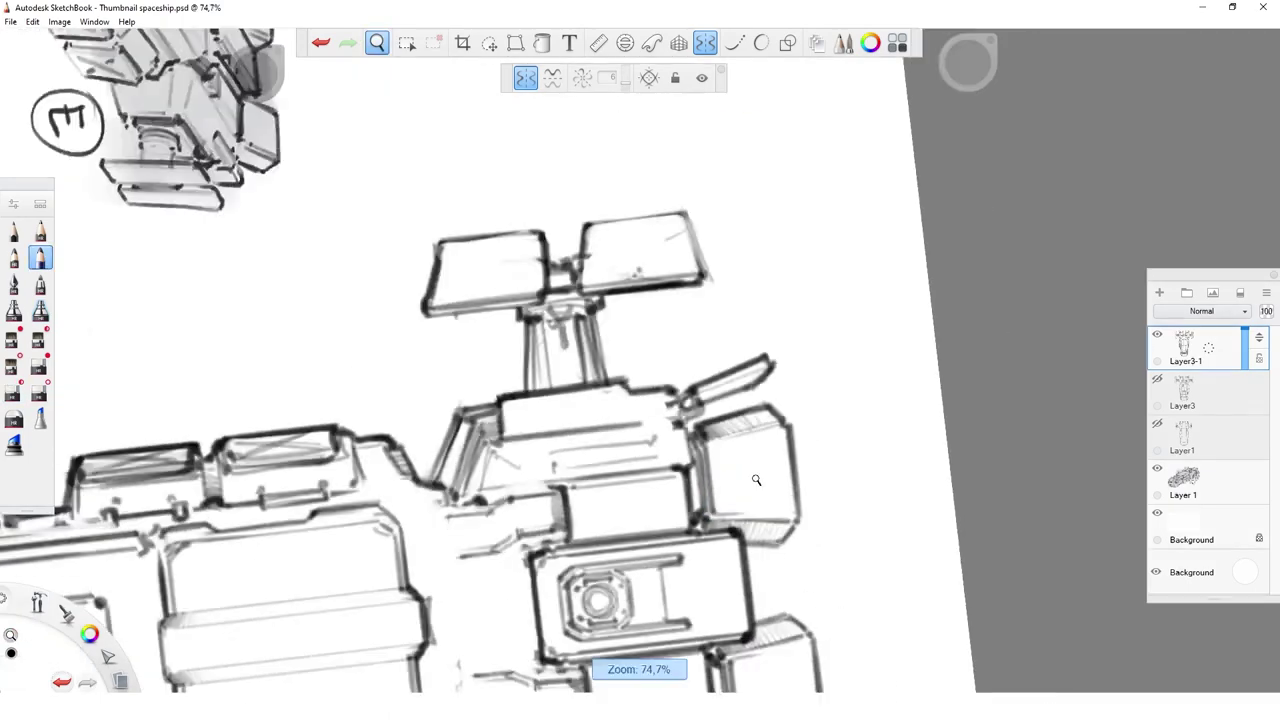
scroll(534, 337, "up", 5)
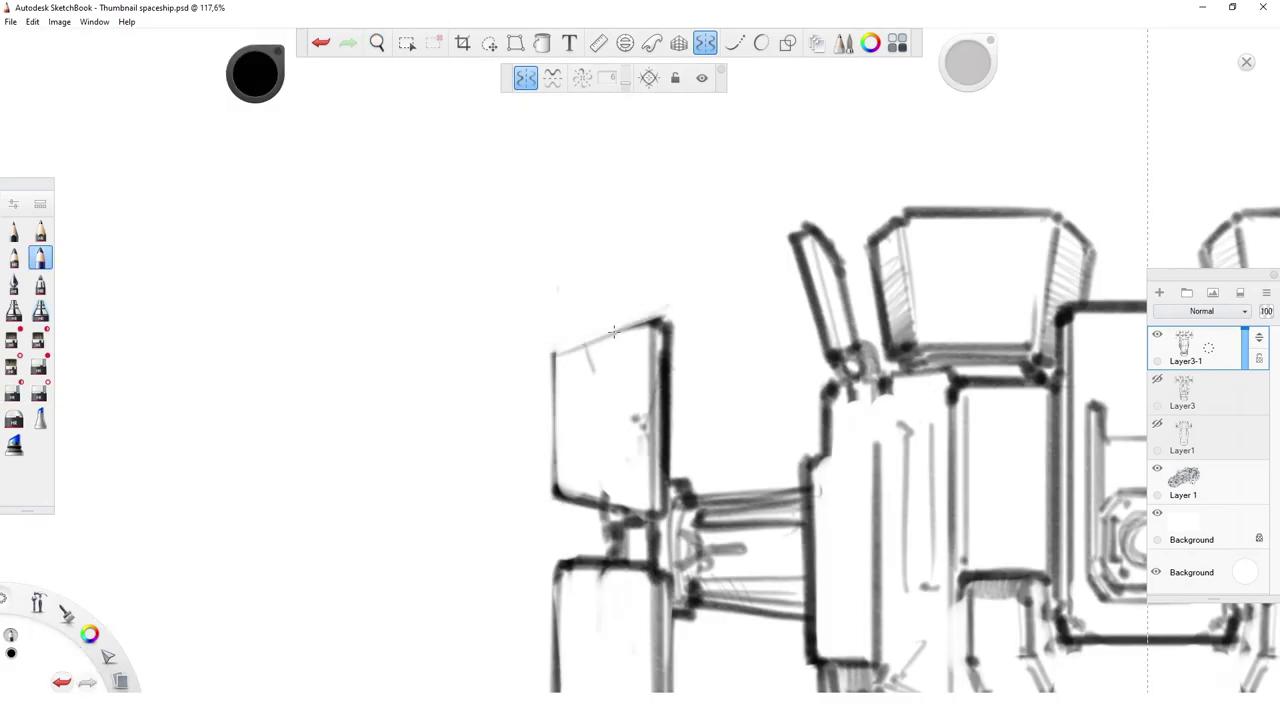
scroll(961, 458, "down", 6)
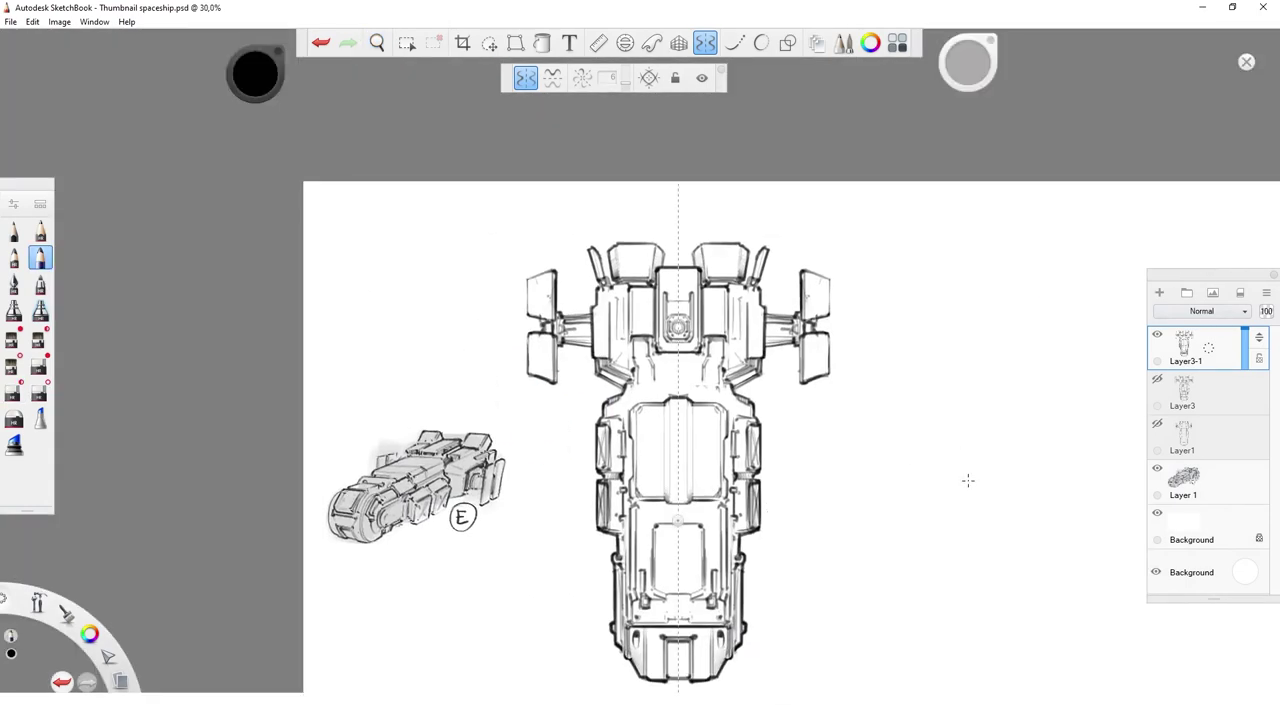
scroll(771, 360, "up", 5)
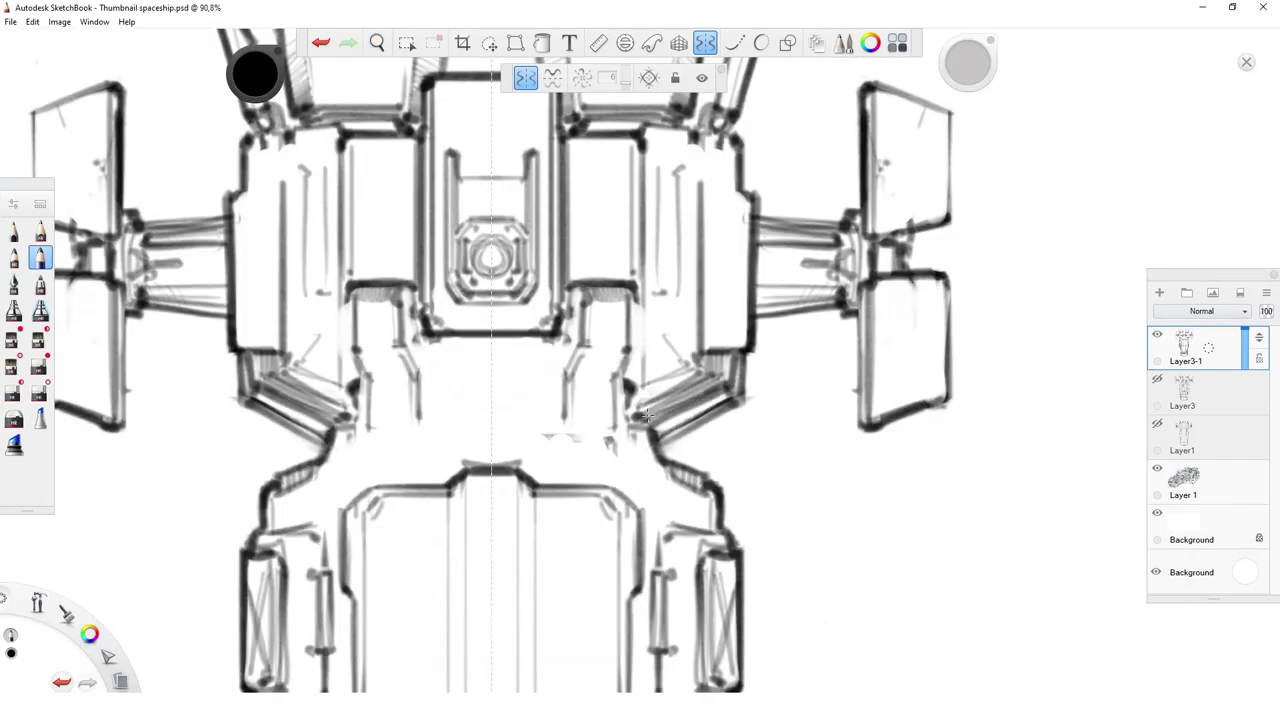
- Darken the right pod's edge and add short detail strokes on the upper ship
left_click_drag(738, 356, 740, 404)
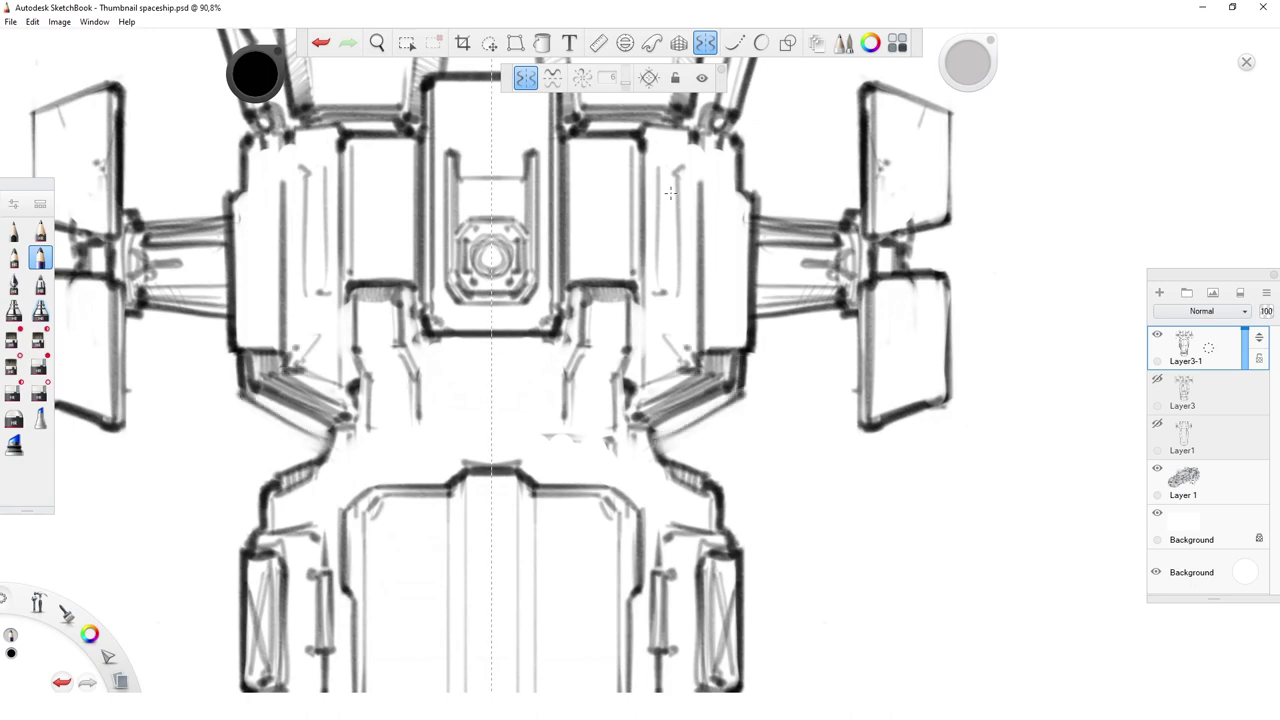
left_click_drag(670, 172, 676, 290)
left_click_drag(704, 336, 754, 362)
left_click_drag(704, 194, 756, 190)
scroll(777, 340, "down", 5)
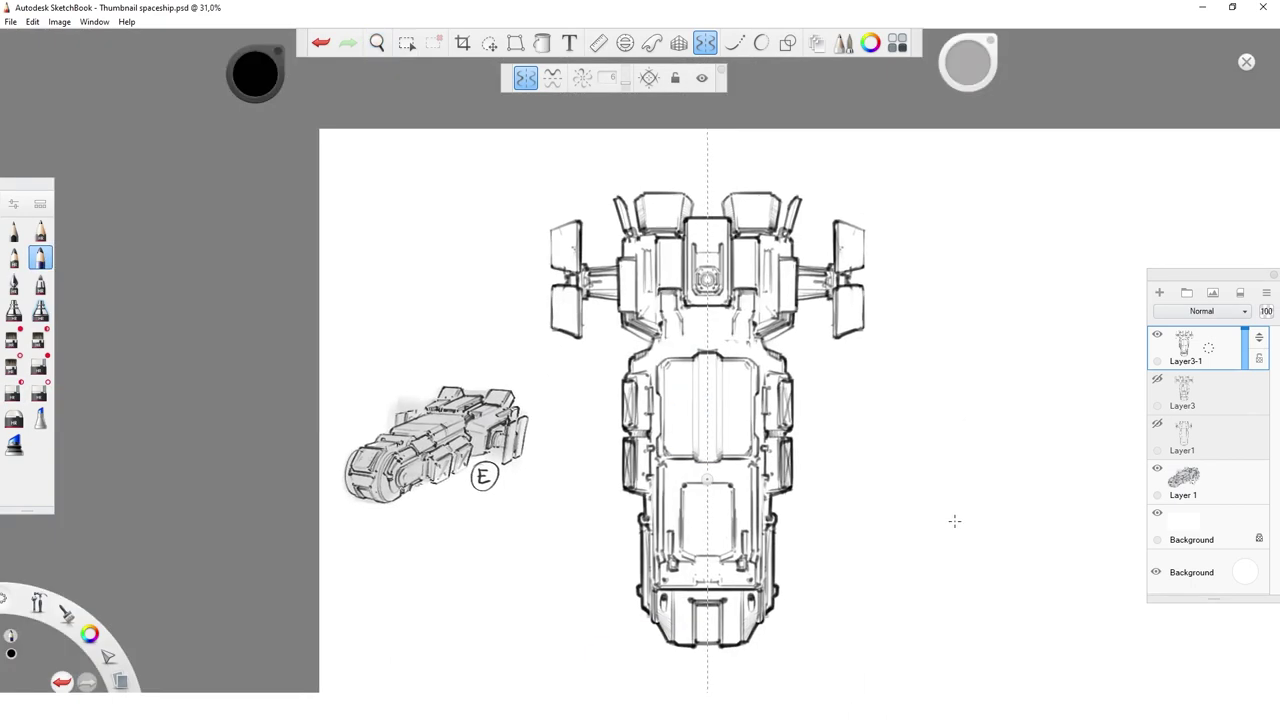
scroll(951, 263, "up", 5)
- Hatch the panels beside the right pod and the diagonal lower side panel
left_click_drag(698, 426, 704, 472)
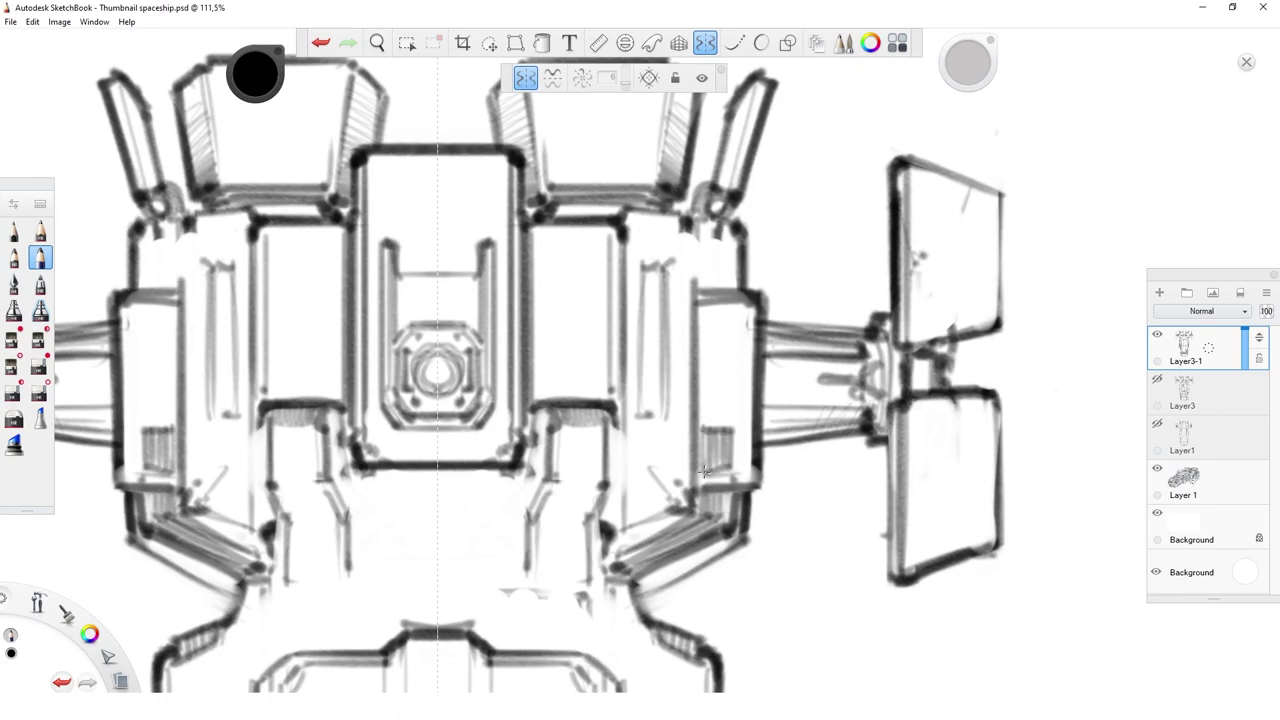
mouse_move(702, 314)
left_mouse_down()
mouse_move(710, 358)
mouse_move(730, 344)
left_mouse_up()
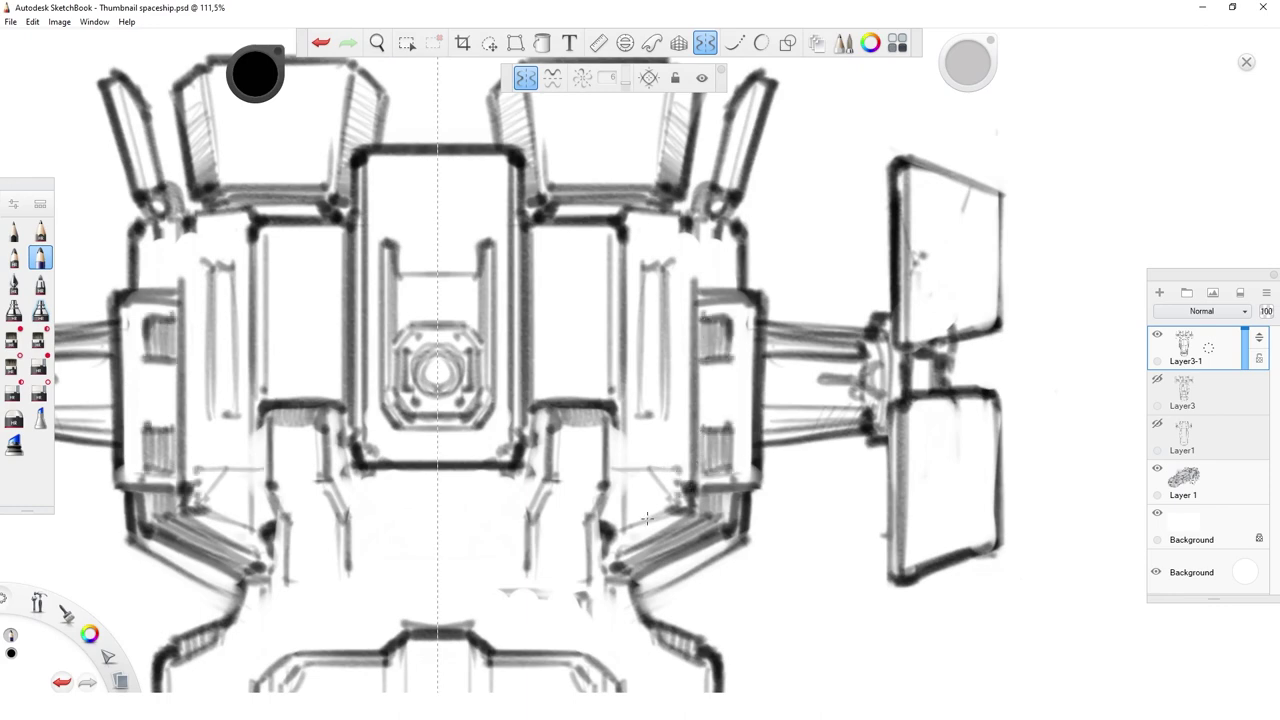
key("ctrl+z")
mouse_move(620, 535)
left_mouse_down()
mouse_move(680, 500)
mouse_move(687, 512)
left_mouse_up()
key("ctrl+z")
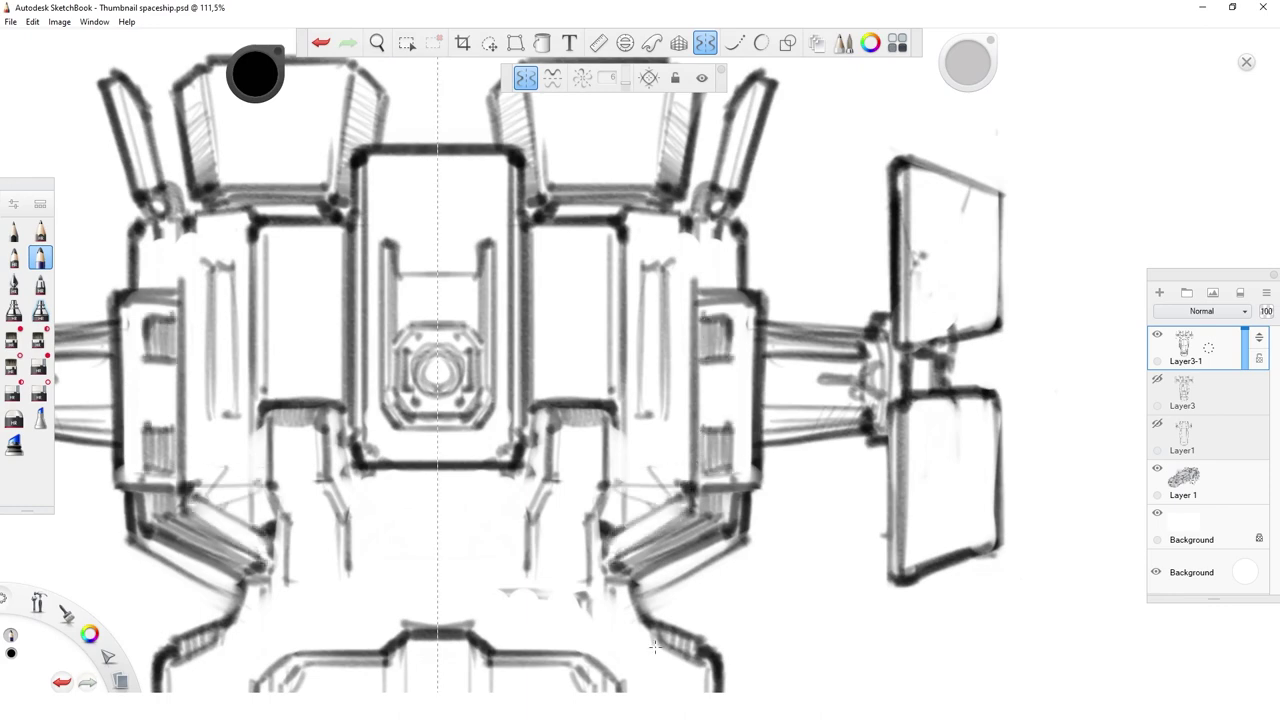
- Shade the inner lower panels dark and add vertical hatching to the upper side panels
mouse_move(684, 468)
left_mouse_down()
mouse_move(622, 494)
mouse_move(608, 534)
left_mouse_up()
left_click_drag(658, 500, 628, 530)
mouse_move(676, 440)
left_mouse_down()
mouse_move(614, 482)
mouse_move(606, 470)
left_mouse_up()
mouse_move(686, 240)
left_mouse_down()
mouse_move(618, 252)
mouse_move(730, 296)
left_mouse_up()
left_click_drag(640, 240, 714, 237)
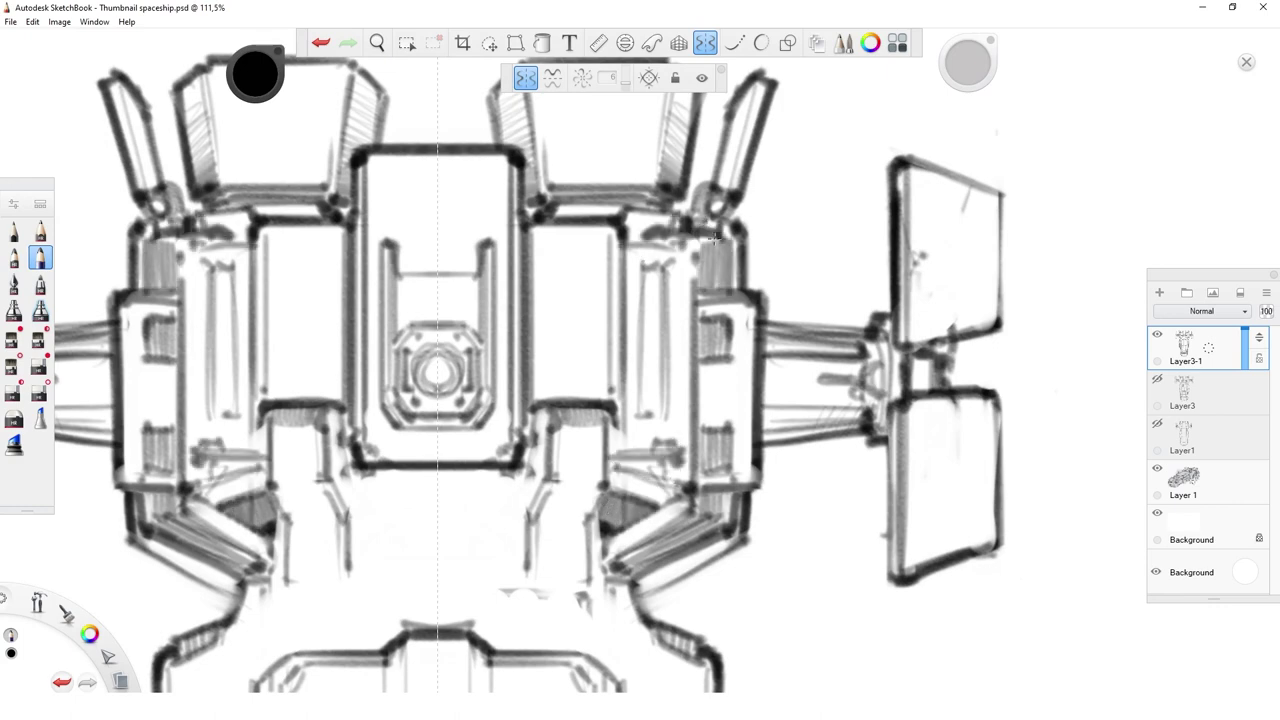
- Add mirrored strokes on the inner hull and darken the inner struts
key("space")
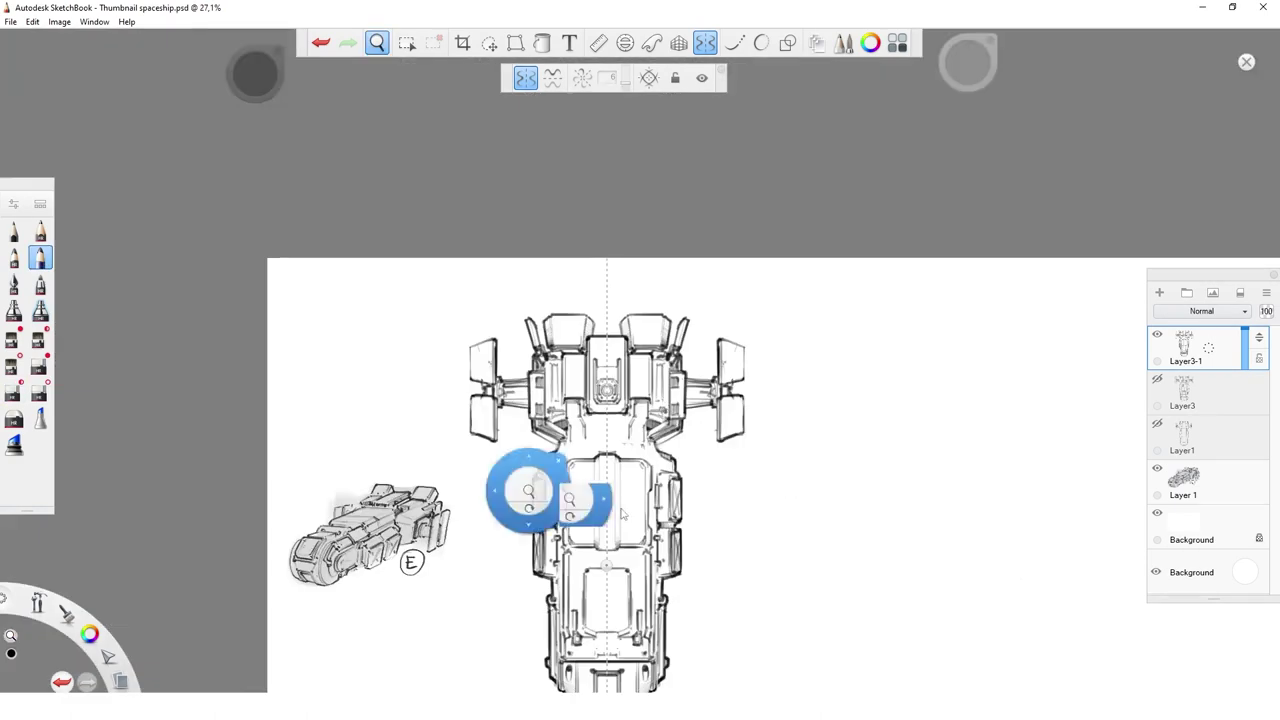
left_click_drag(622, 513, 541, 392)
mouse_move(686, 432)
left_mouse_down()
mouse_move(548, 378)
mouse_move(450, 450)
left_mouse_up()
scroll(630, 357, "up", 5)
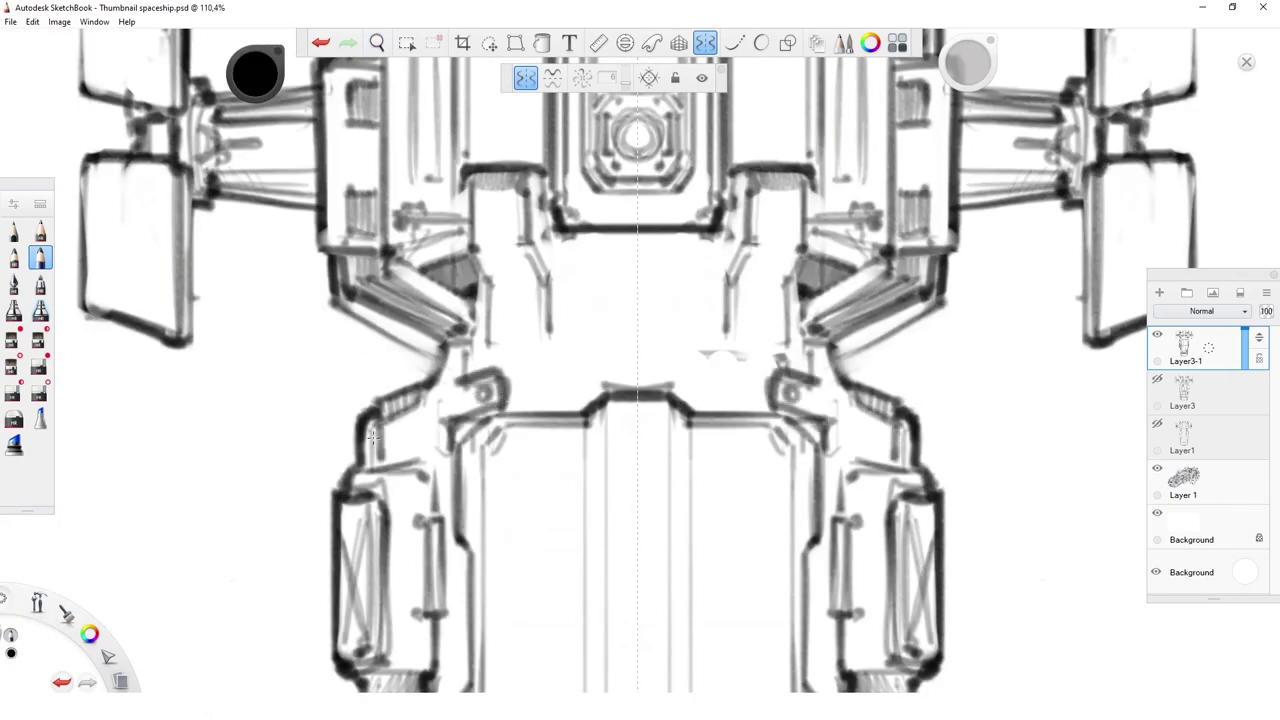
mouse_move(375, 460)
left_mouse_down()
mouse_move(483, 352)
mouse_move(565, 336)
left_mouse_up()
mouse_move(578, 270)
left_mouse_down()
mouse_move(563, 390)
mouse_move(590, 240)
mouse_move(554, 400)
left_mouse_up()
left_click_drag(546, 324, 478, 372)
left_click_drag(532, 178, 568, 312)
left_click_drag(537, 209, 585, 405)
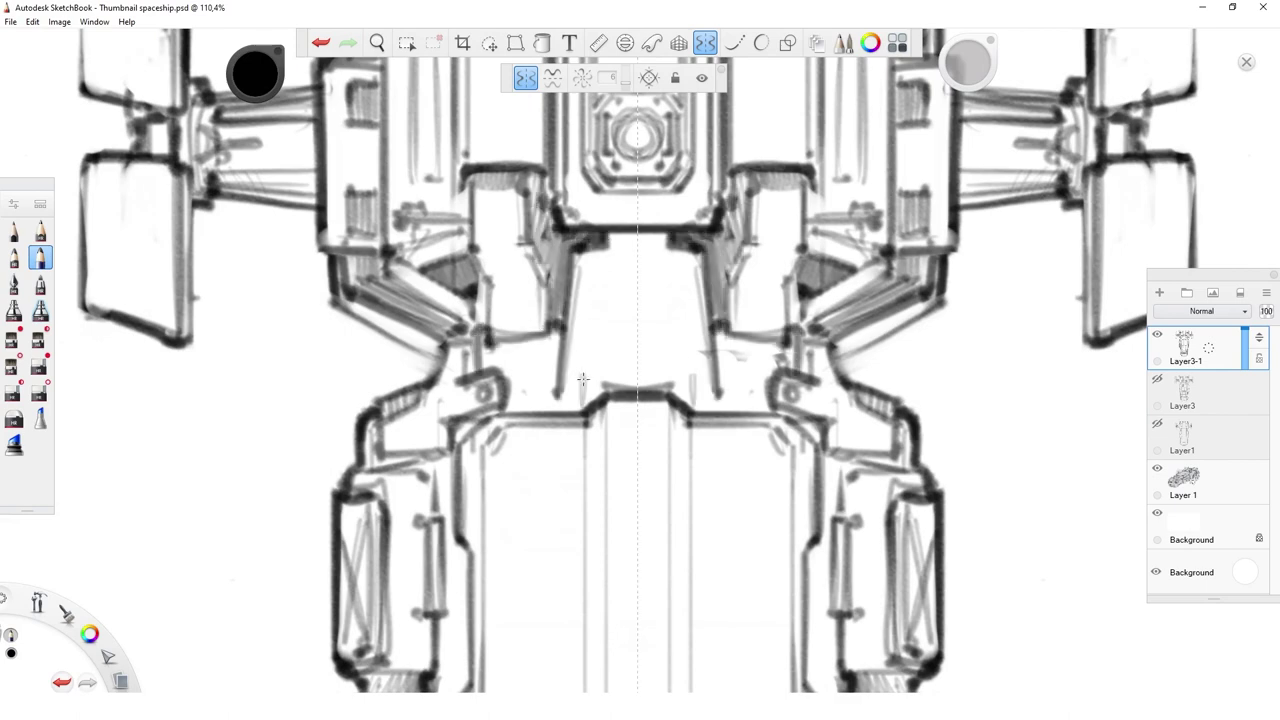
scroll(640, 400, "down", 5)
scroll(643, 372, "up", 4)
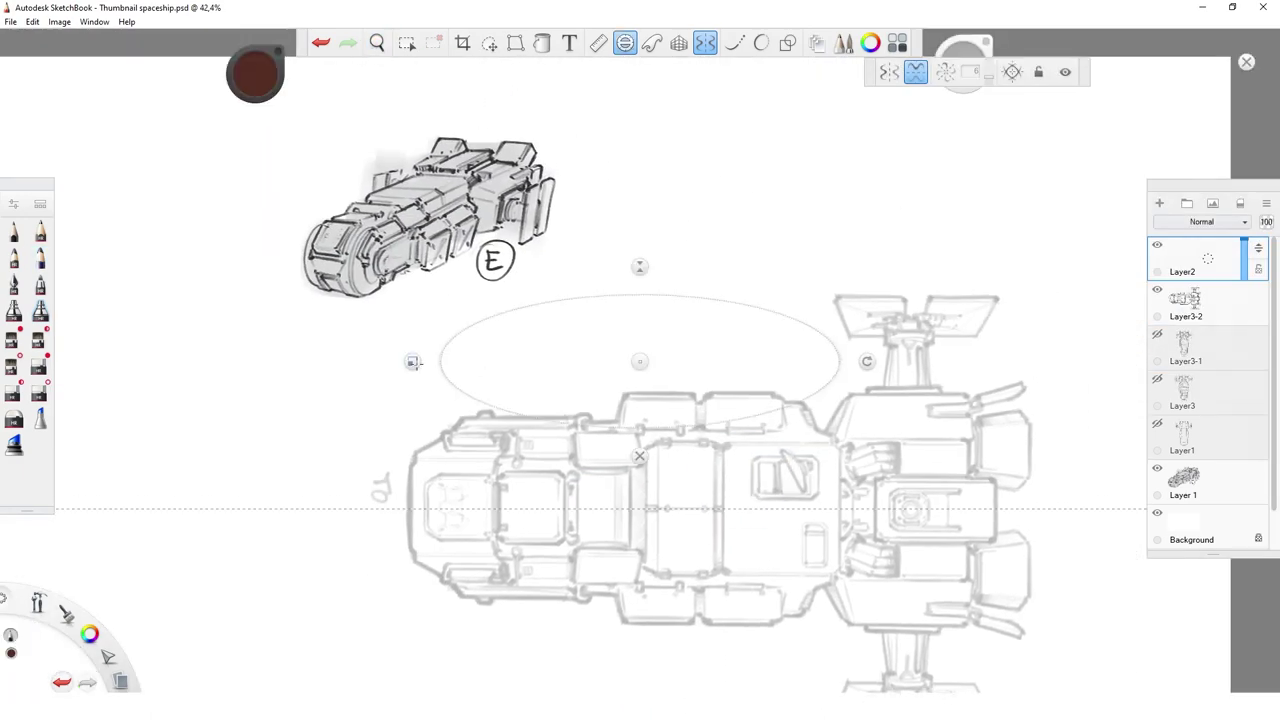
- Sketch the curved nose with a circle over the left section and an angled top-edge stroke
scroll(624, 464, "up", 3)
mouse_move(360, 470)
left_mouse_down()
mouse_move(628, 453)
mouse_move(611, 572)
left_mouse_up()
left_click(509, 621)
scroll(729, 500, "down", 3)
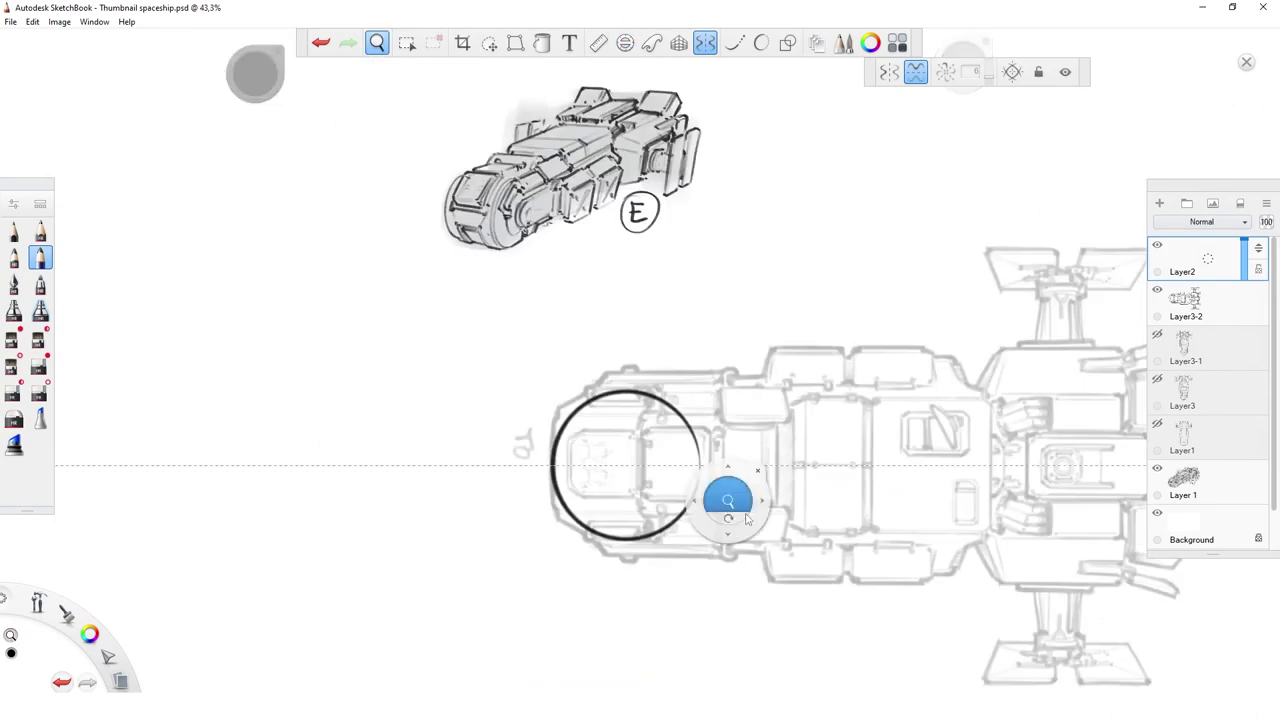
scroll(737, 529, "up", 2)
scroll(800, 525, "up", 1)
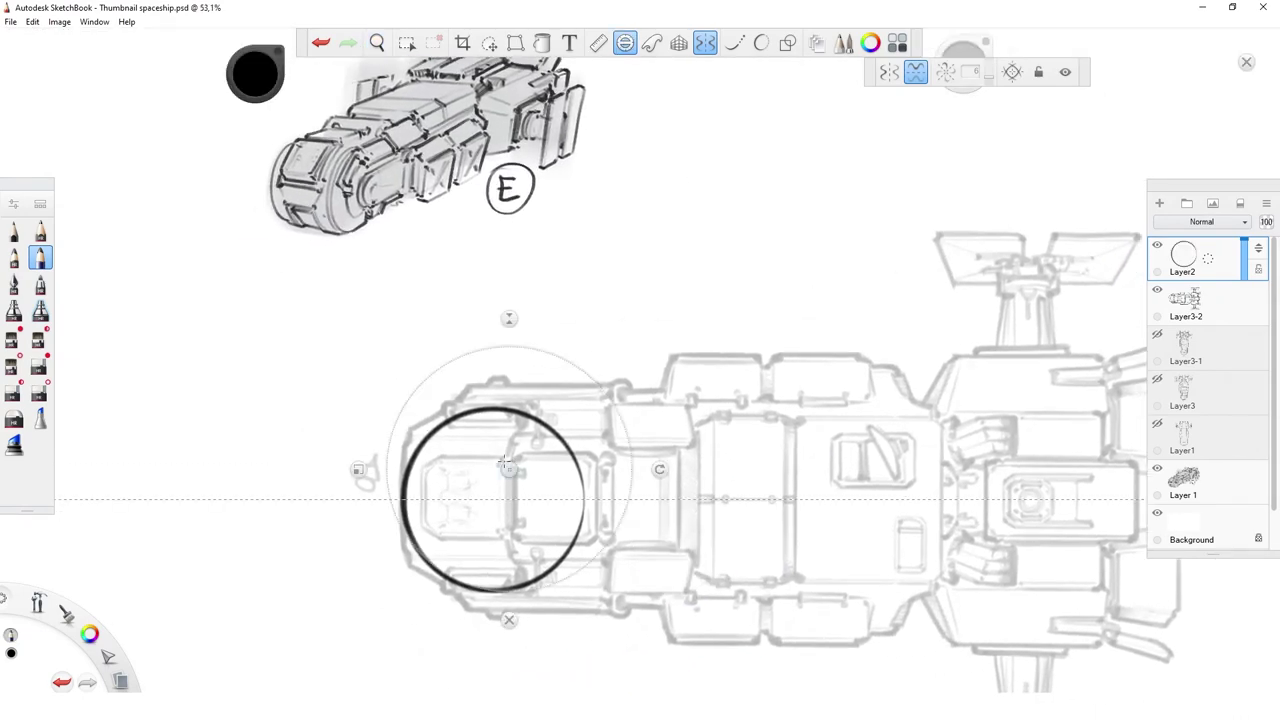
scroll(343, 505, "up", 9)
mouse_move(343, 505)
left_mouse_down()
mouse_move(355, 372)
mouse_move(745, 205)
mouse_move(780, 285)
left_mouse_up()
scroll(780, 285, "down", 6)
- On Layer3-2, drop vertical guide lines from the top view, redrawing one misplaced line
left_click(1225, 305)
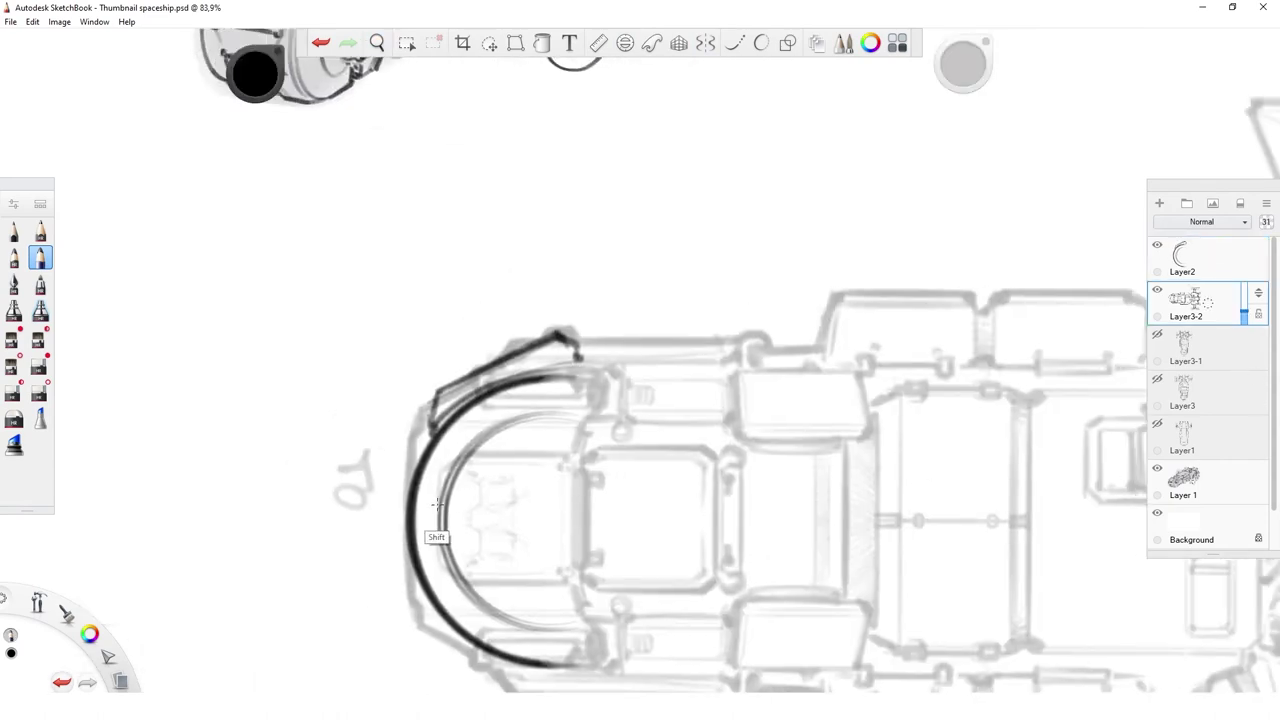
left_click_drag(437, 394, 437, 226)
left_click_drag(570, 448, 570, 232)
left_click_drag(584, 340, 584, 164)
left_click_drag(716, 458, 716, 184)
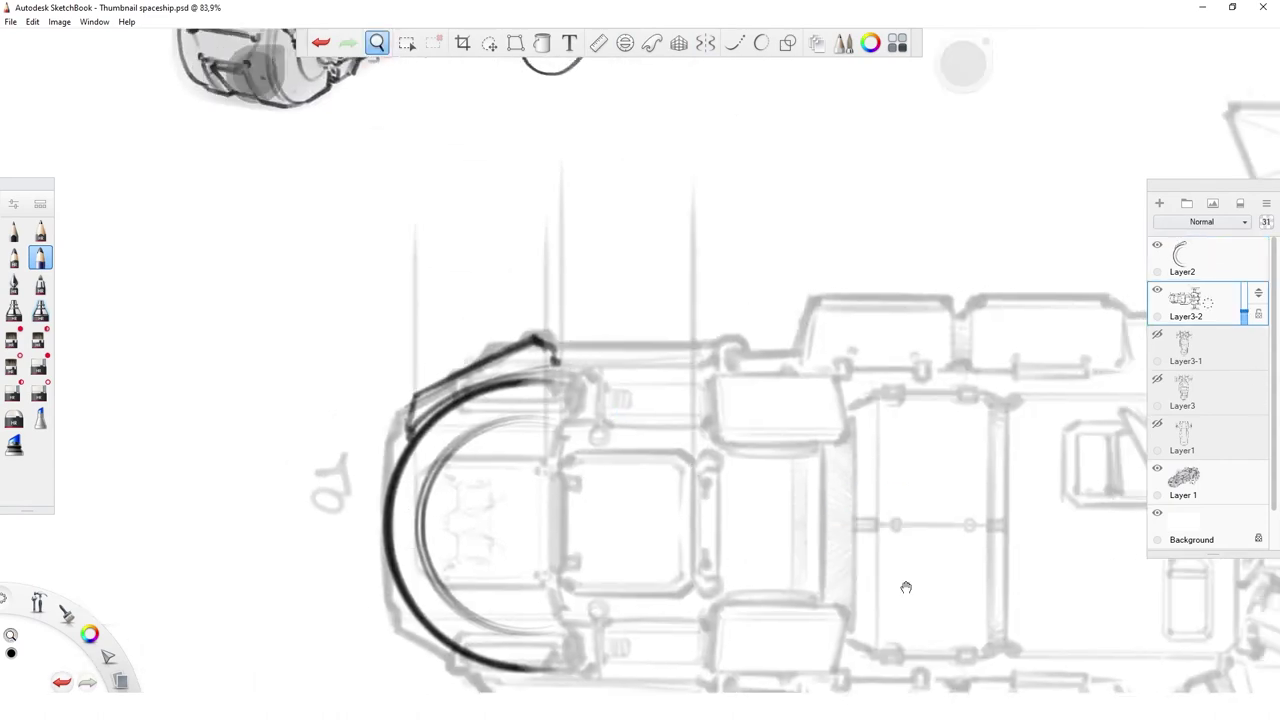
scroll(683, 569, "down", 5)
scroll(790, 349, "up", 4)
key("ctrl+z")
left_click_drag(658, 454, 658, 250)
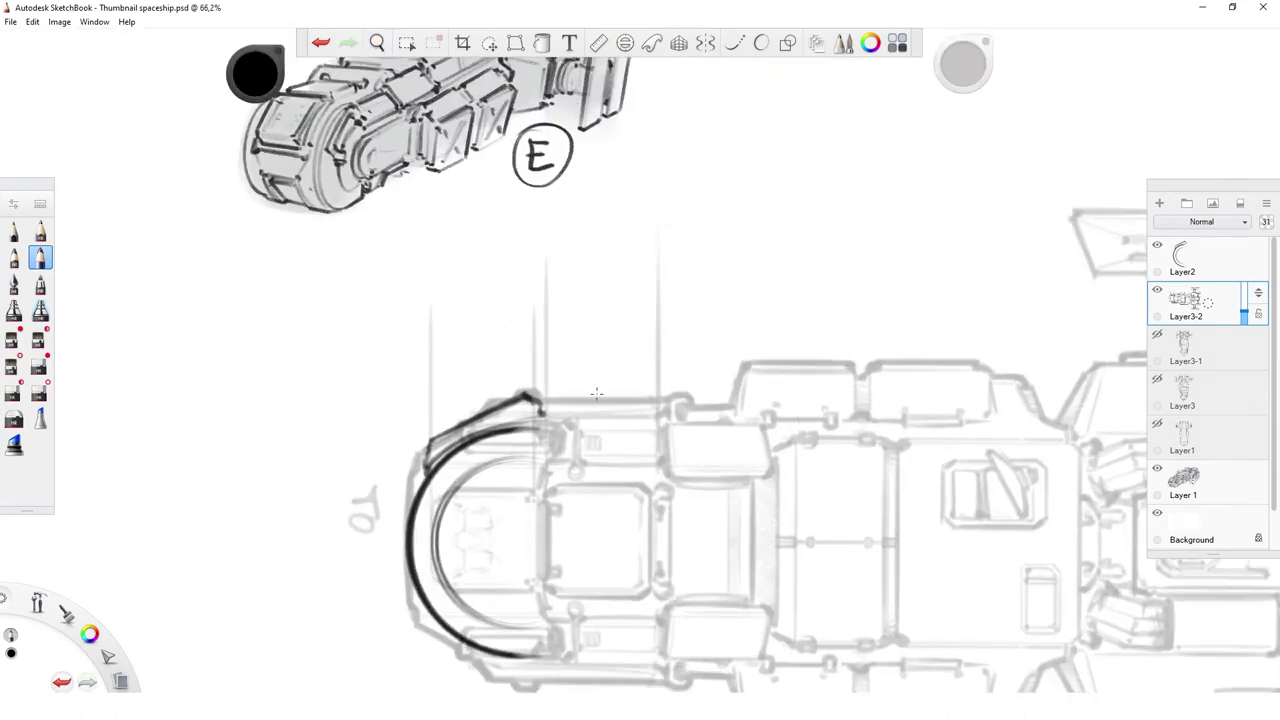
left_click_drag(575, 400, 575, 248)
- Ink the dome-topped module: the box's top edge, a dome arc above it and a lower horizontal line
scroll(757, 457, "up", 3)
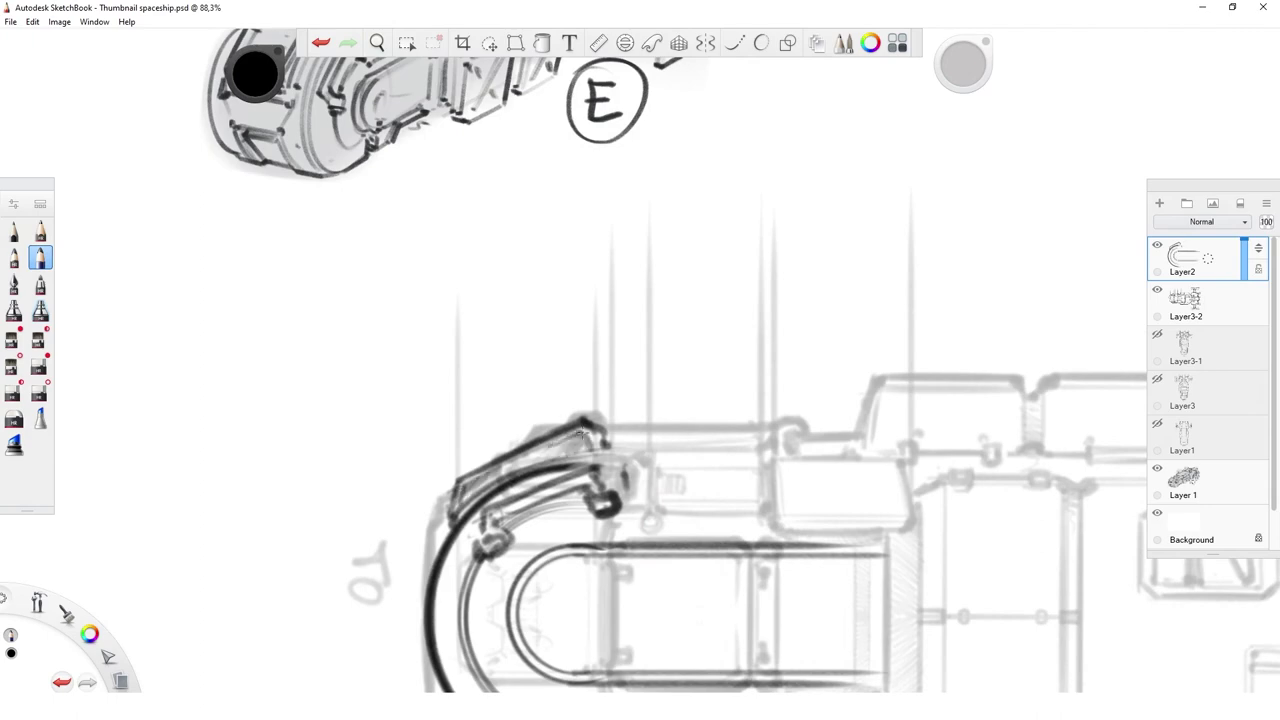
scroll(581, 432, "down", 3)
scroll(661, 514, "up", 2)
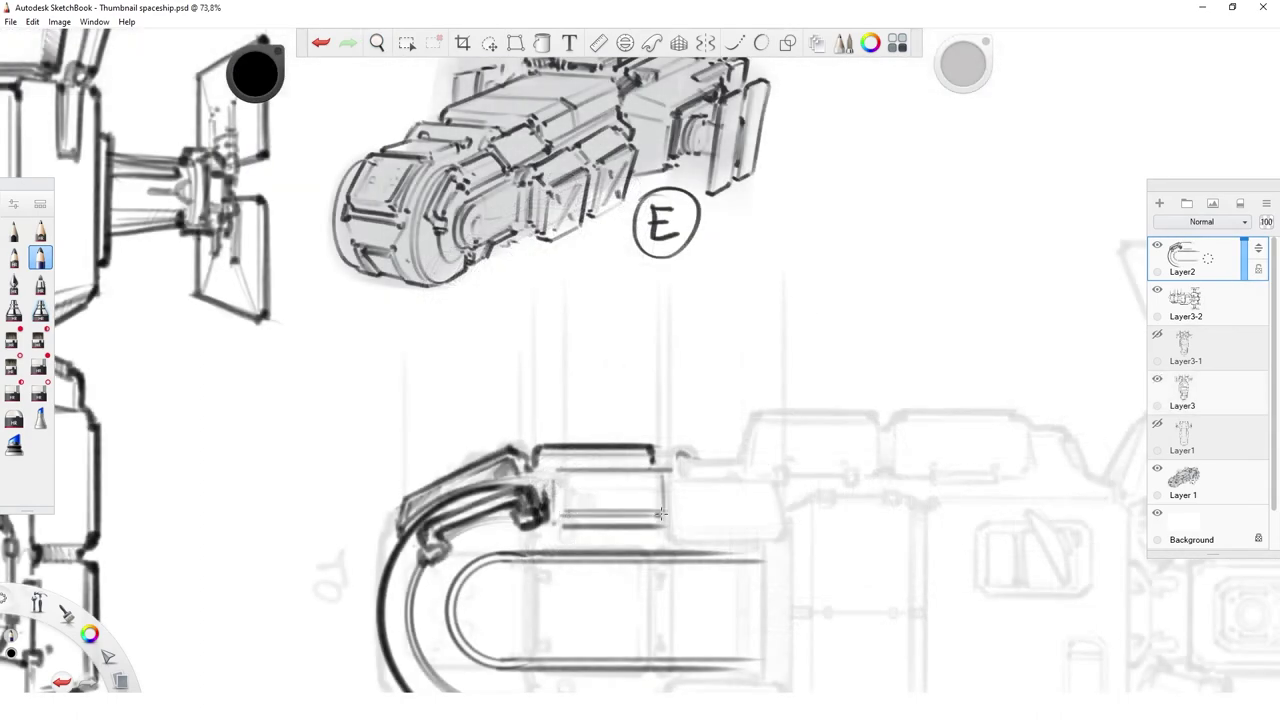
scroll(557, 473, "down", 3)
scroll(651, 322, "up", 2)
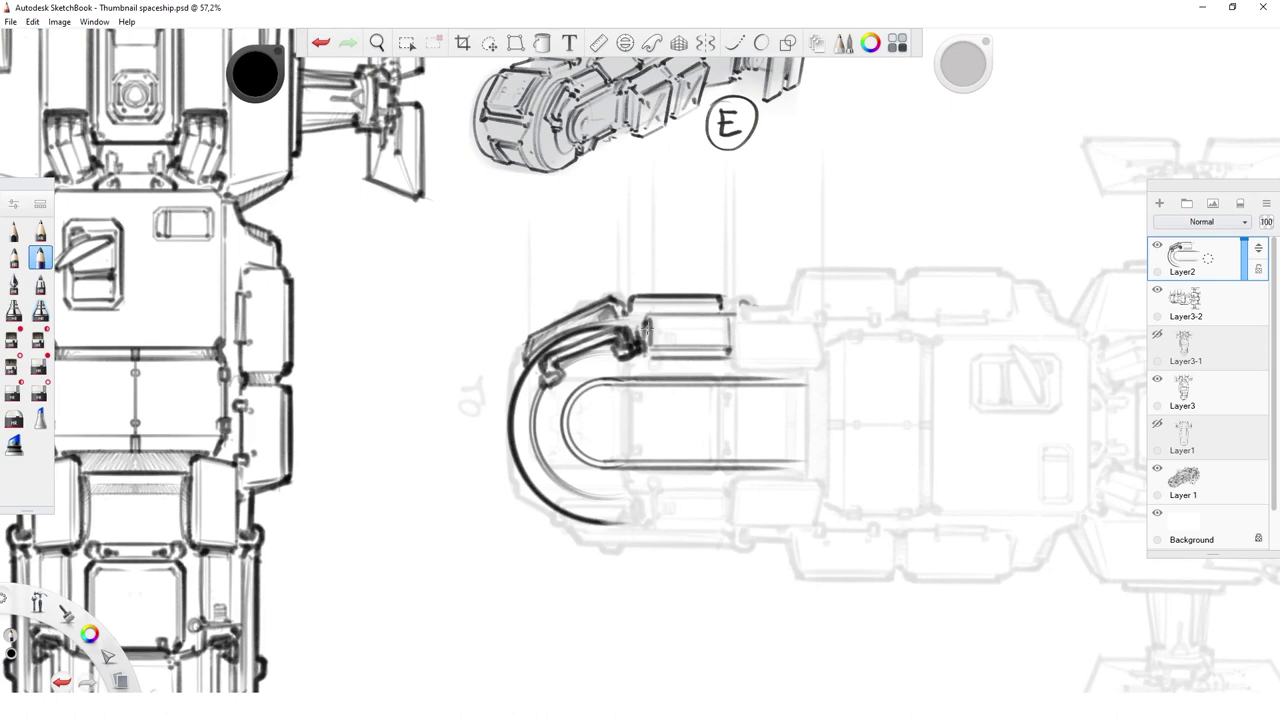
scroll(673, 322, "up", 2)
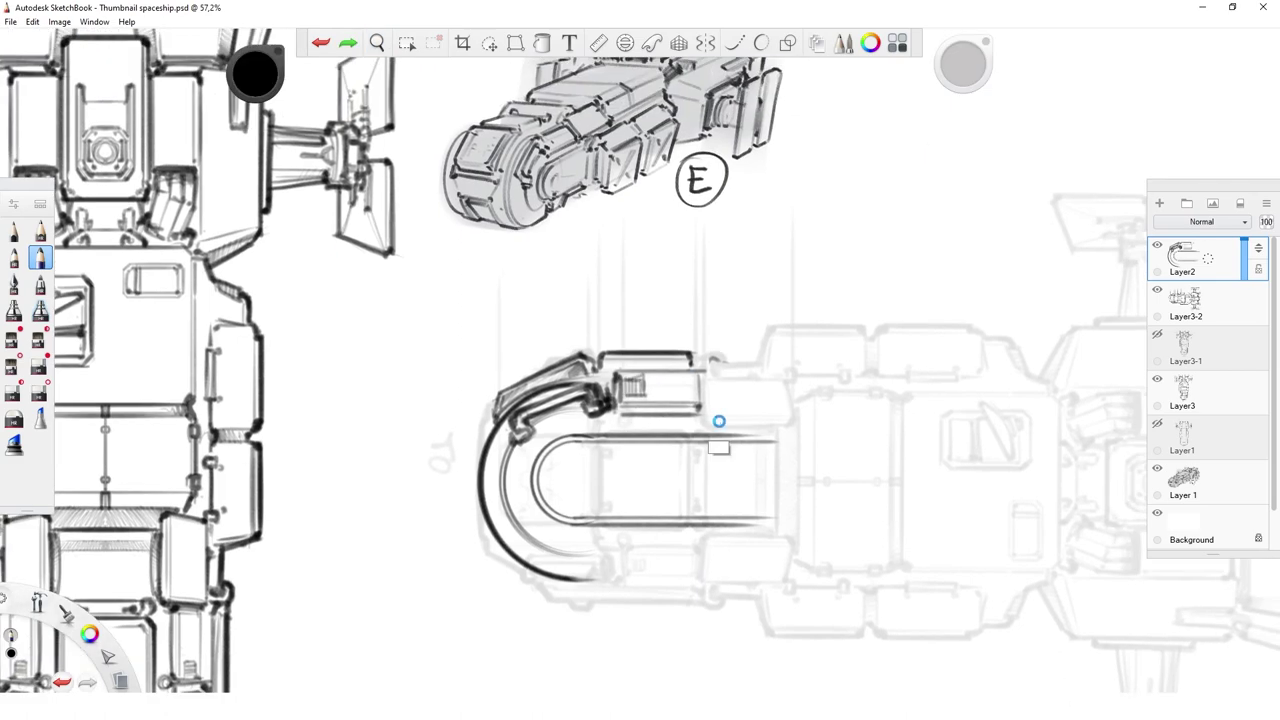
mouse_move(697, 384)
left_mouse_down()
mouse_move(666, 422)
mouse_move(752, 461)
left_mouse_up()
left_click_drag(666, 410, 752, 410)
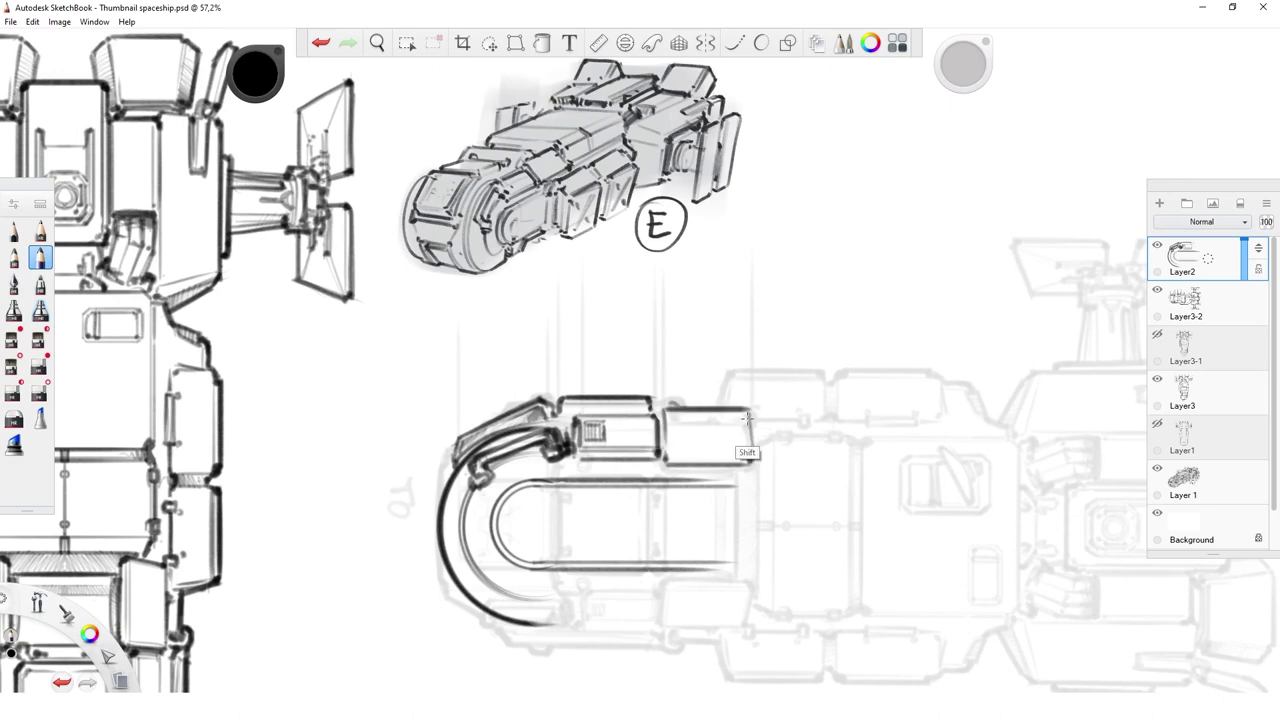
scroll(790, 443, "up", 2)
left_click_drag(605, 384, 716, 382)
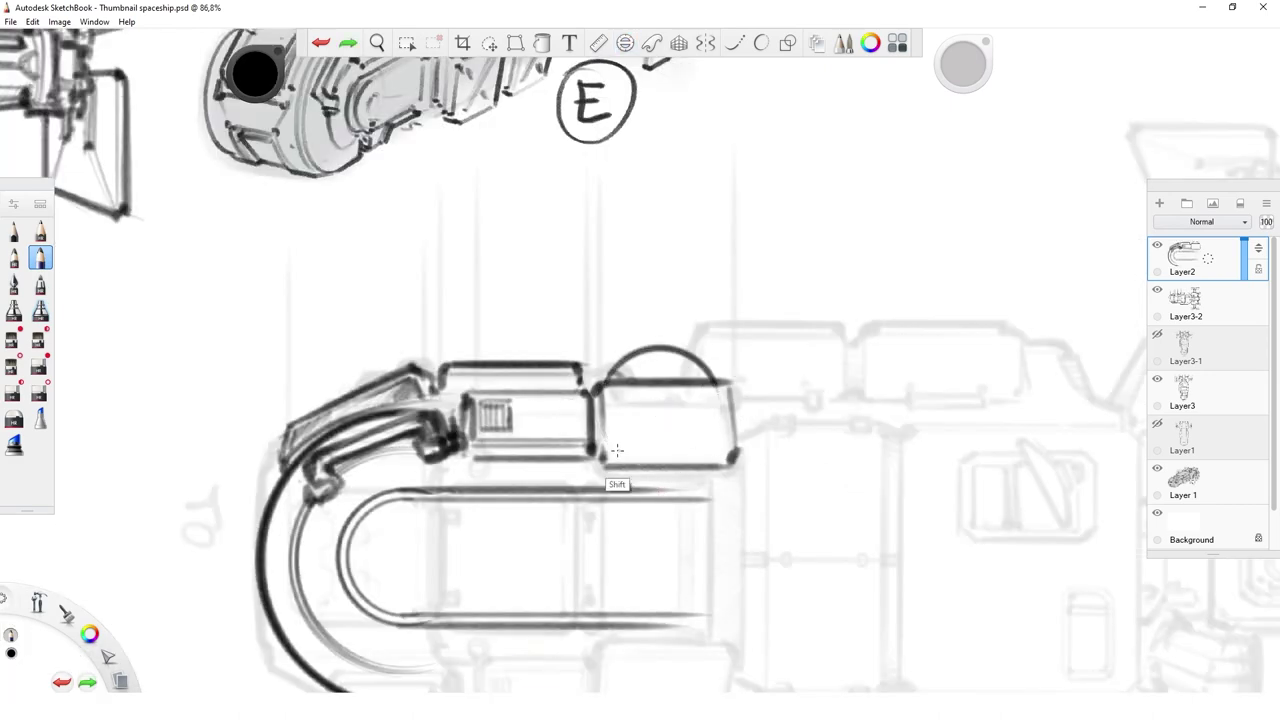
left_click_drag(610, 447, 735, 446)
left_click_drag(596, 405, 646, 215)
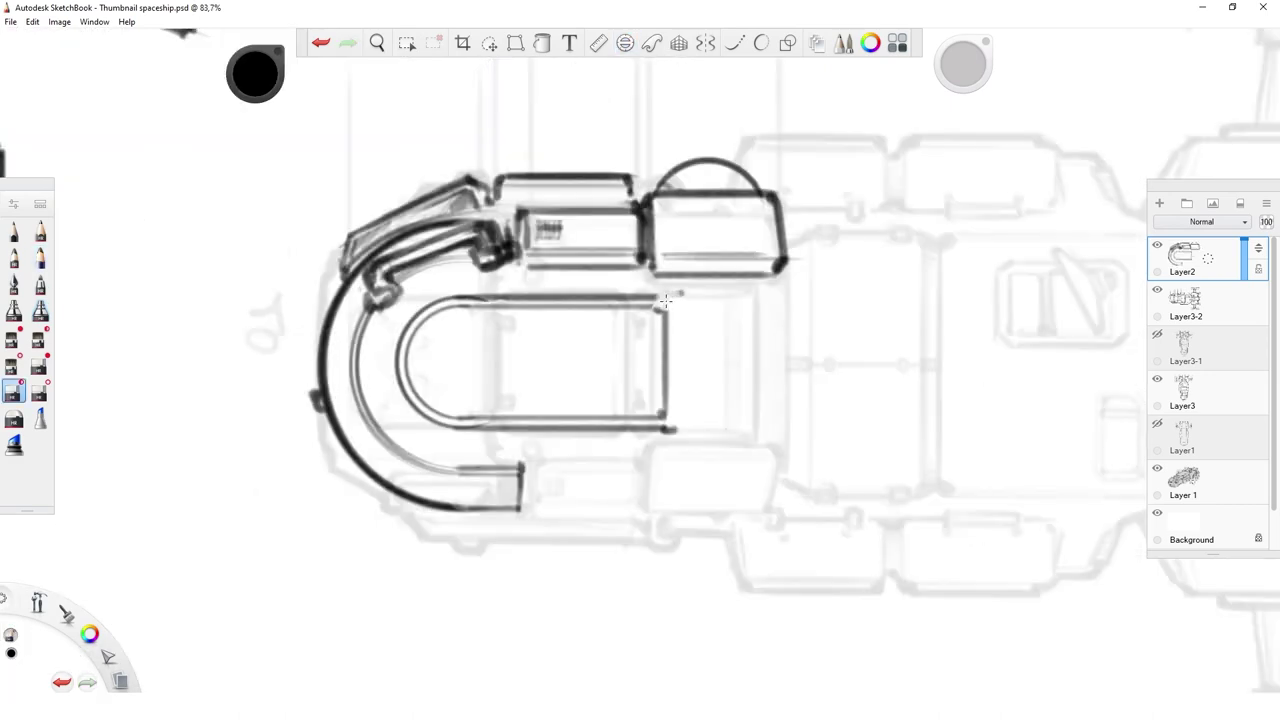
- Outline the two crates with top, side and bottom edges plus inner edge lines
left_click_drag(677, 296, 378, 400)
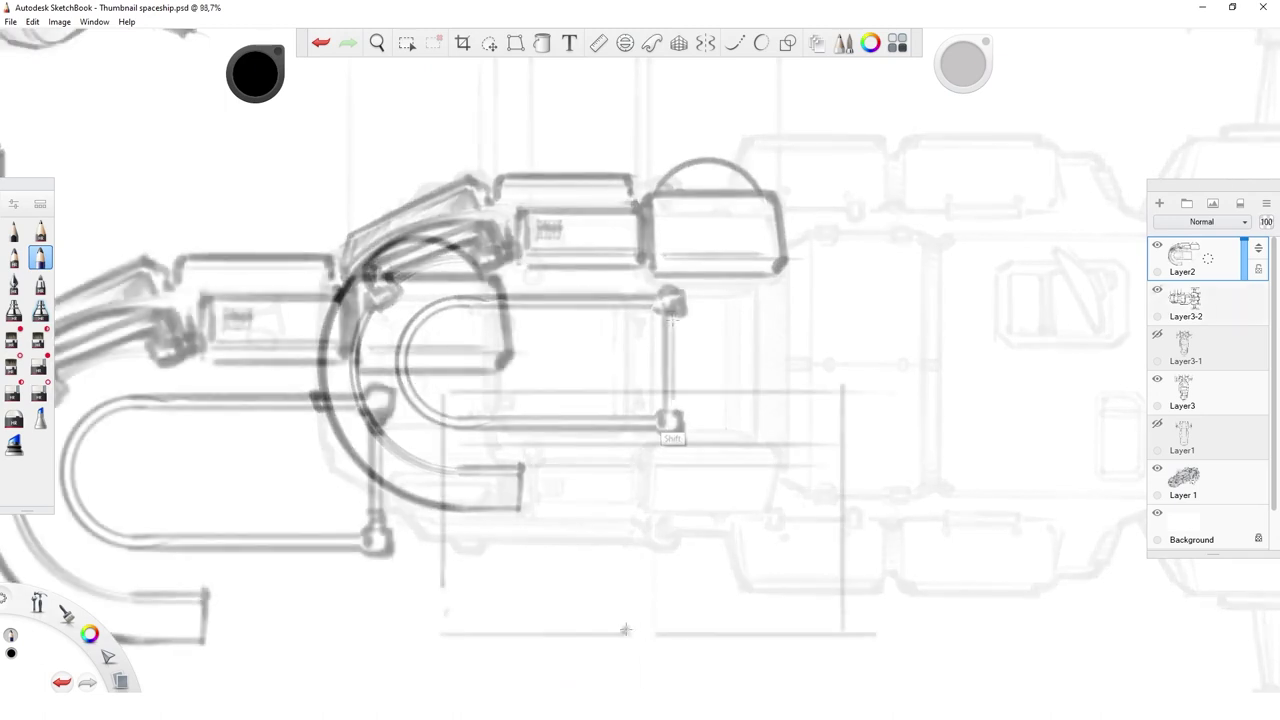
left_click_drag(598, 467, 456, 467)
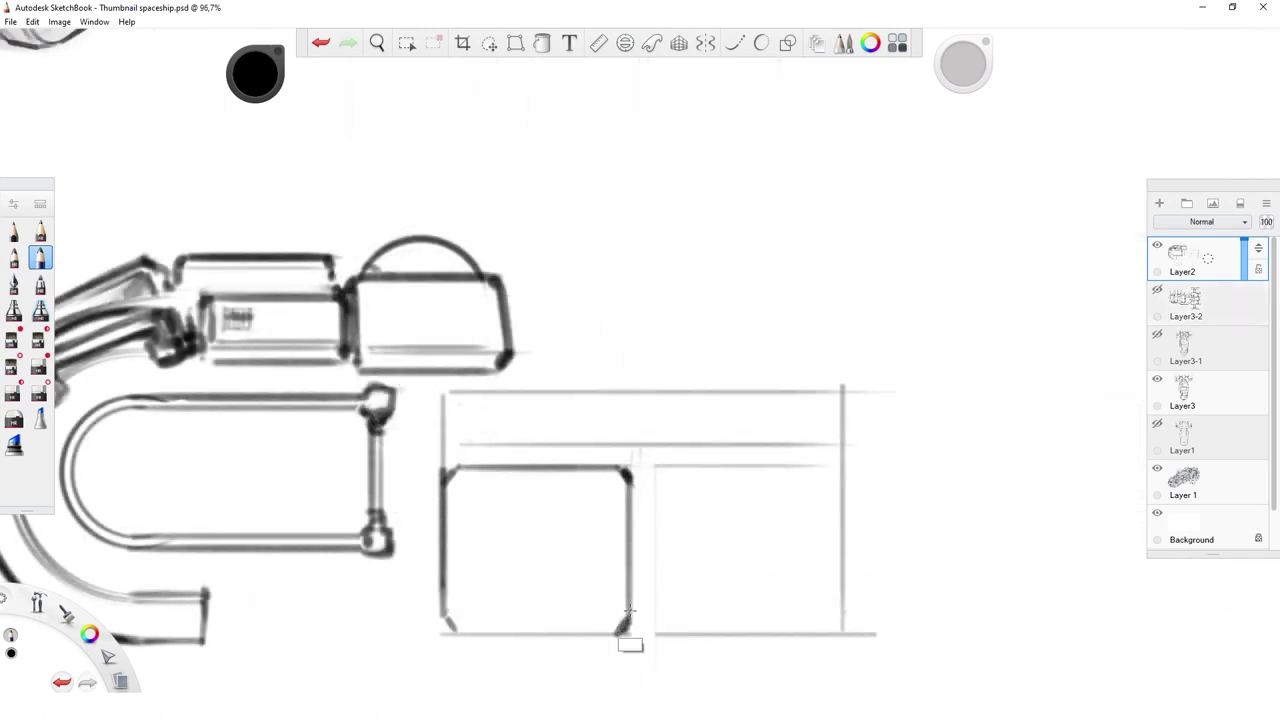
left_click_drag(660, 472, 660, 628)
left_click_drag(838, 628, 838, 476)
left_click_drag(666, 466, 832, 466)
mouse_move(452, 632)
left_mouse_down()
mouse_move(617, 632)
mouse_move(459, 483)
left_mouse_up()
mouse_move(664, 470)
left_mouse_down()
mouse_move(808, 470)
mouse_move(833, 626)
left_mouse_up()
mouse_move(620, 618)
left_mouse_down()
mouse_move(620, 480)
mouse_move(474, 477)
left_mouse_up()
left_click_drag(450, 602, 451, 488)
left_click_drag(664, 628, 830, 628)
- Draw a line along the top of both crates and reinforce the right crate's top edge
scroll(786, 591, "down", 5)
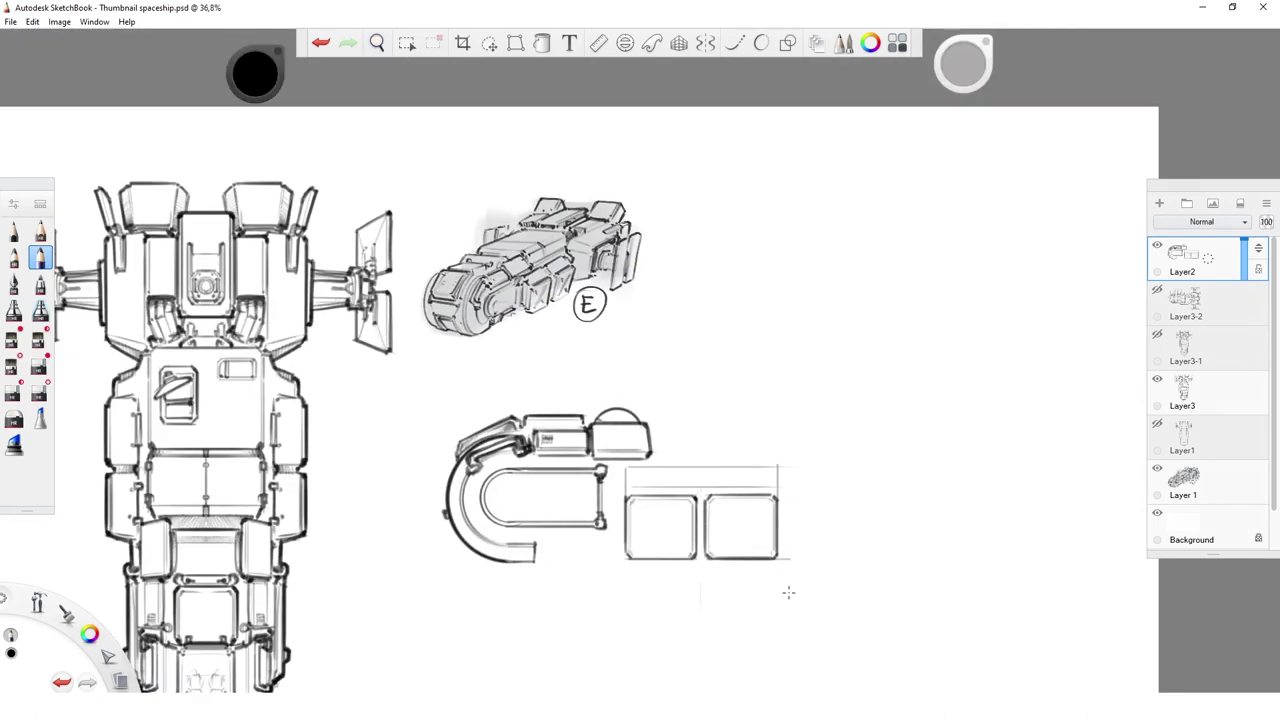
scroll(680, 440, "up", 3)
left_click_drag(560, 508, 730, 505)
scroll(863, 480, "down", 1)
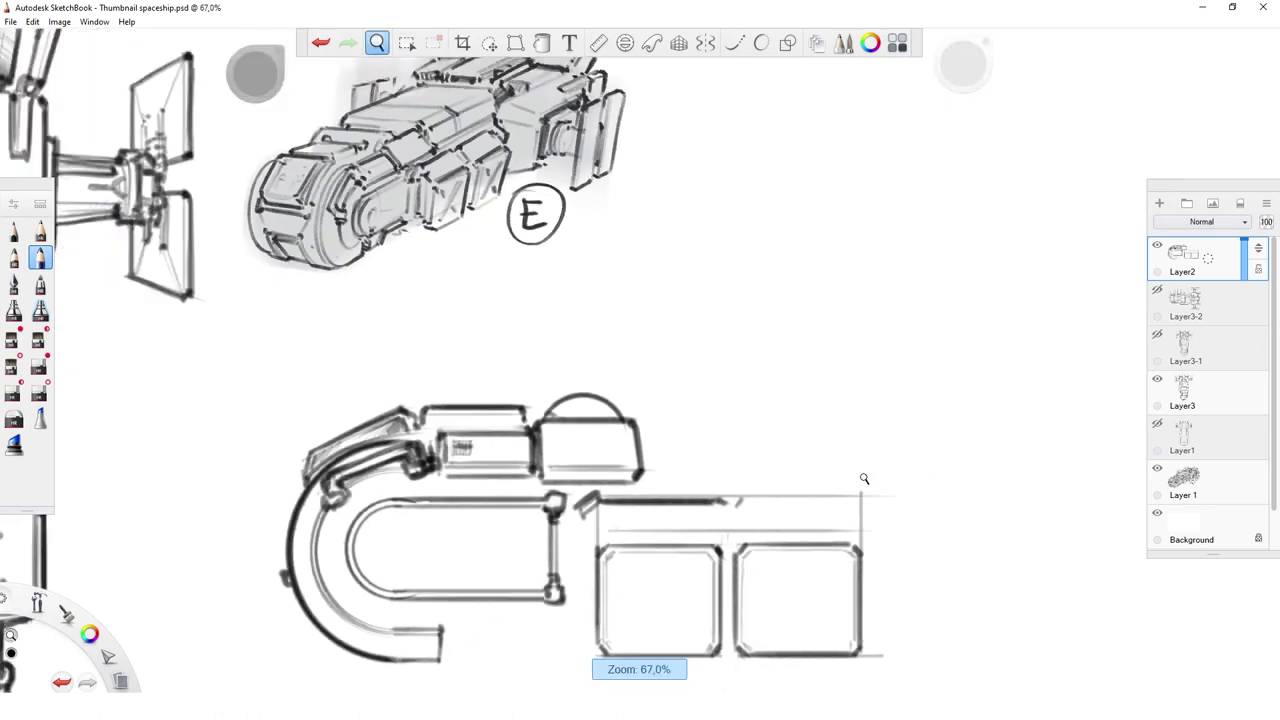
scroll(900, 530, "down", 3)
scroll(900, 615, "up", 2)
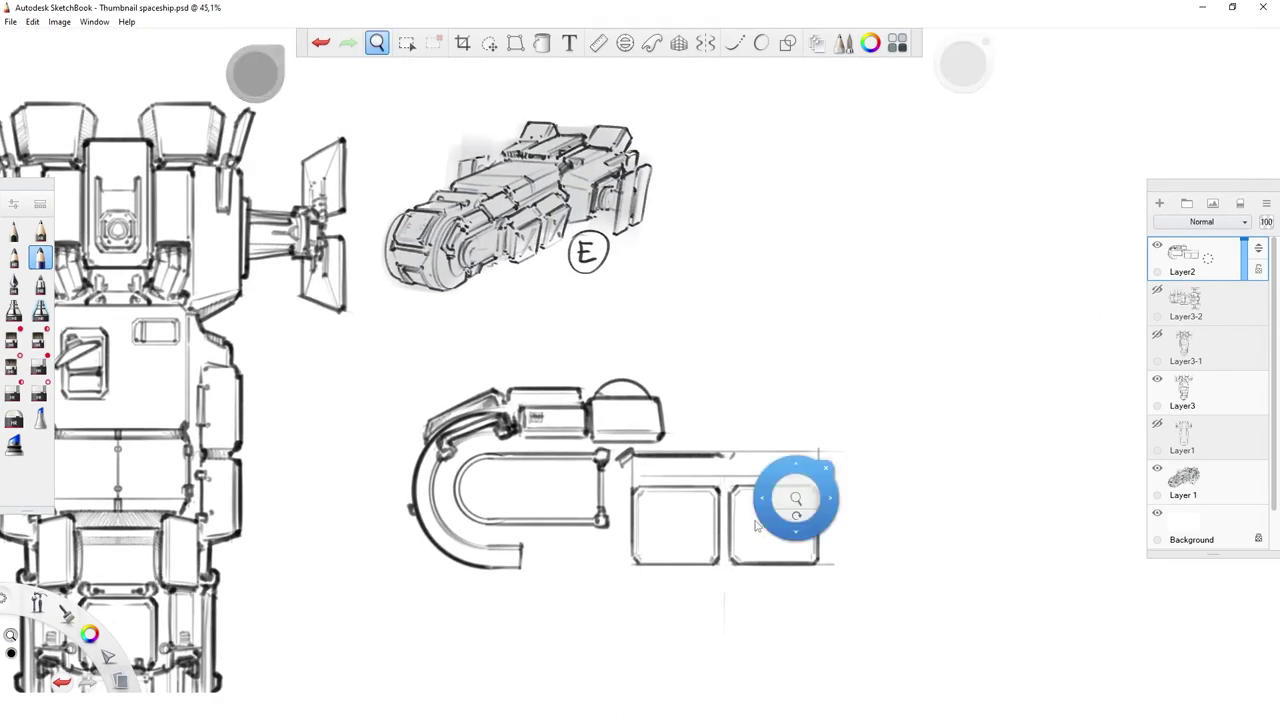
scroll(794, 497, "up", 3)
left_click_drag(714, 404, 862, 404)
scroll(880, 420, "down", 3)
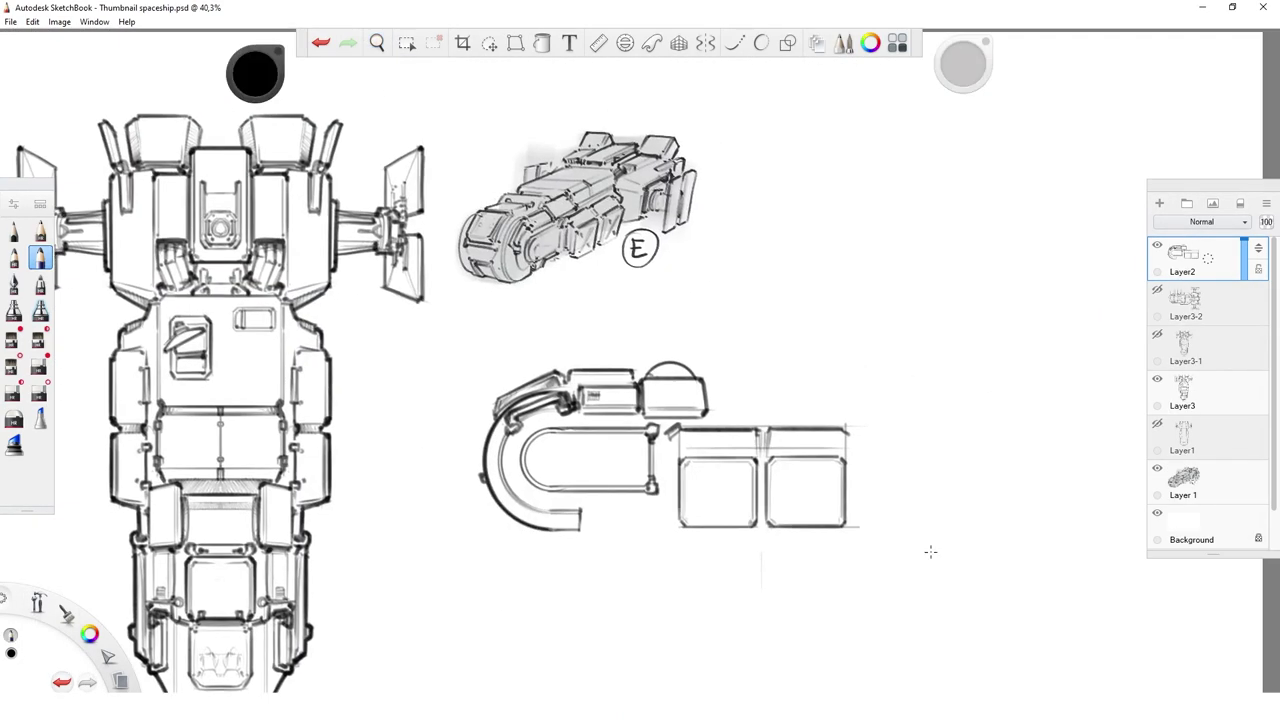
scroll(929, 551, "up", 3)
- Add strokes on the left crate's left side and first diagonal braces in both crates
left_click_drag(586, 408, 571, 502)
scroll(623, 423, "down", 3)
scroll(623, 423, "up", 4)
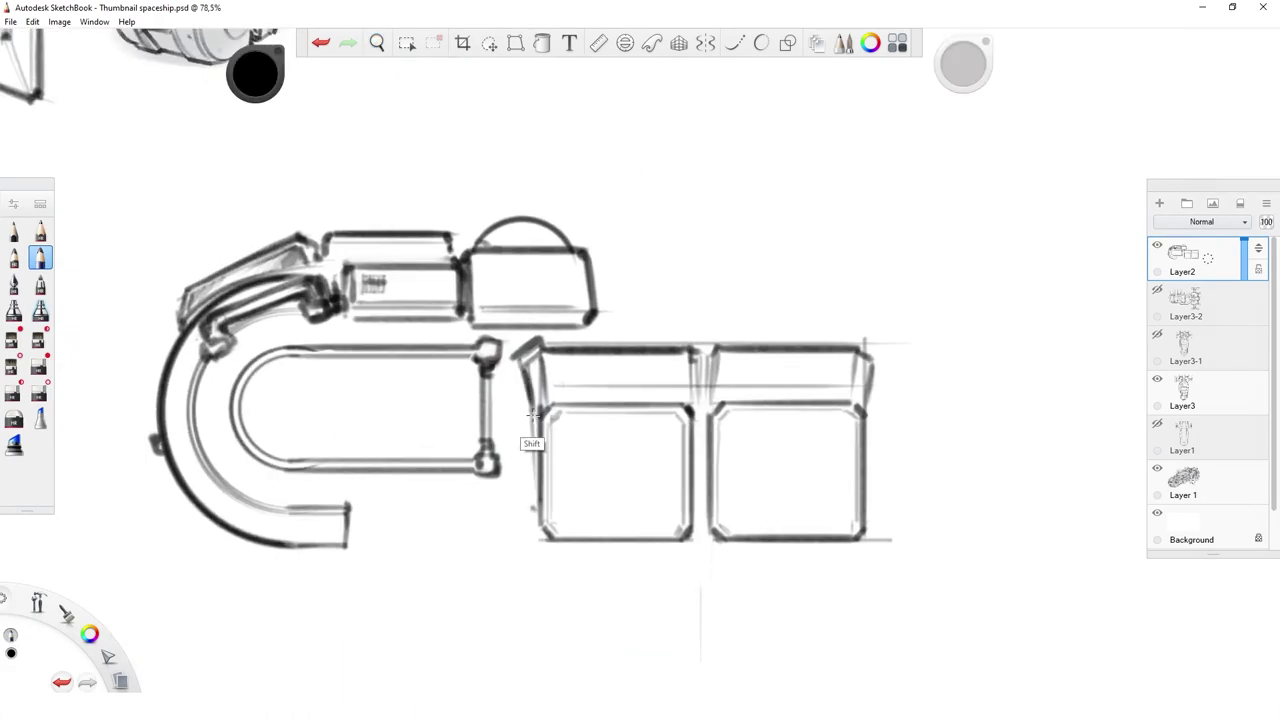
left_click_drag(530, 372, 532, 518)
left_click_drag(670, 418, 565, 527)
left_click_drag(748, 515, 840, 420)
- On a new Layer4, draw crossing X-brace diagonals, merge into Layer2 and show Layer3-2
key("ctrl+shift+n")
key("space")
left_click_drag(998, 533, 1000, 490)
left_click_drag(672, 452, 786, 388)
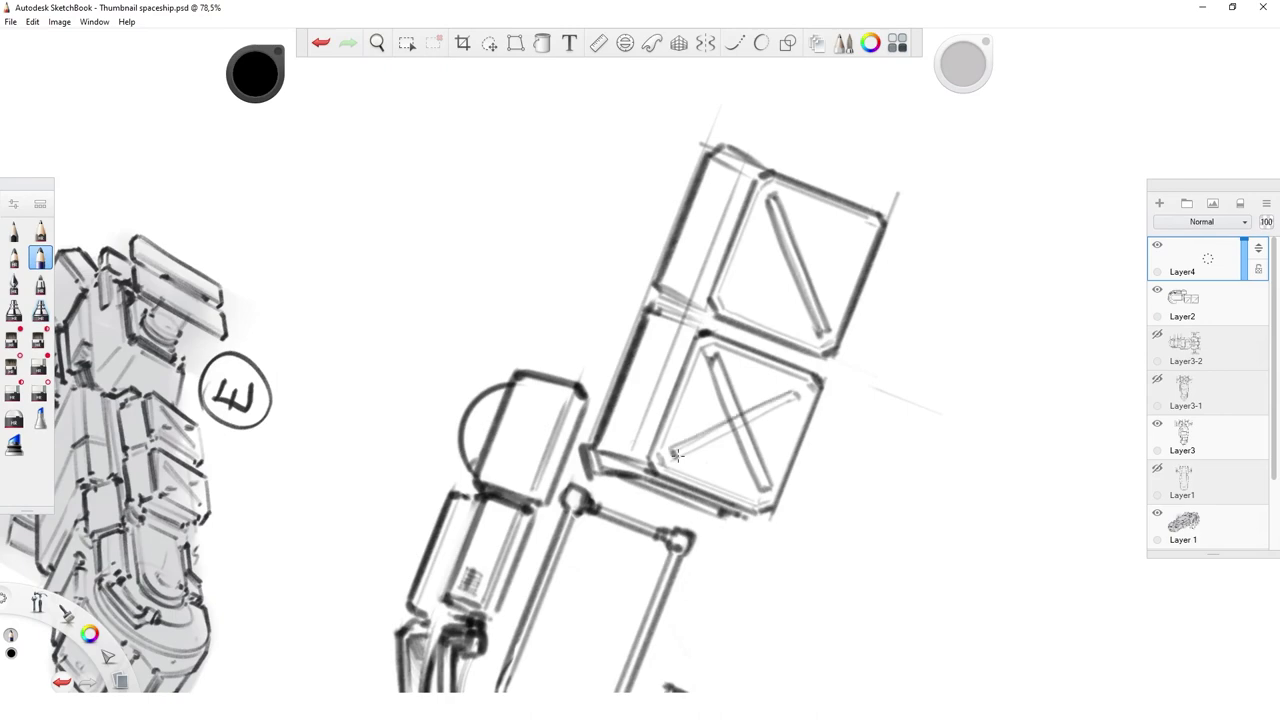
left_click_drag(676, 455, 790, 420)
left_click_drag(708, 446, 852, 372)
key("e")
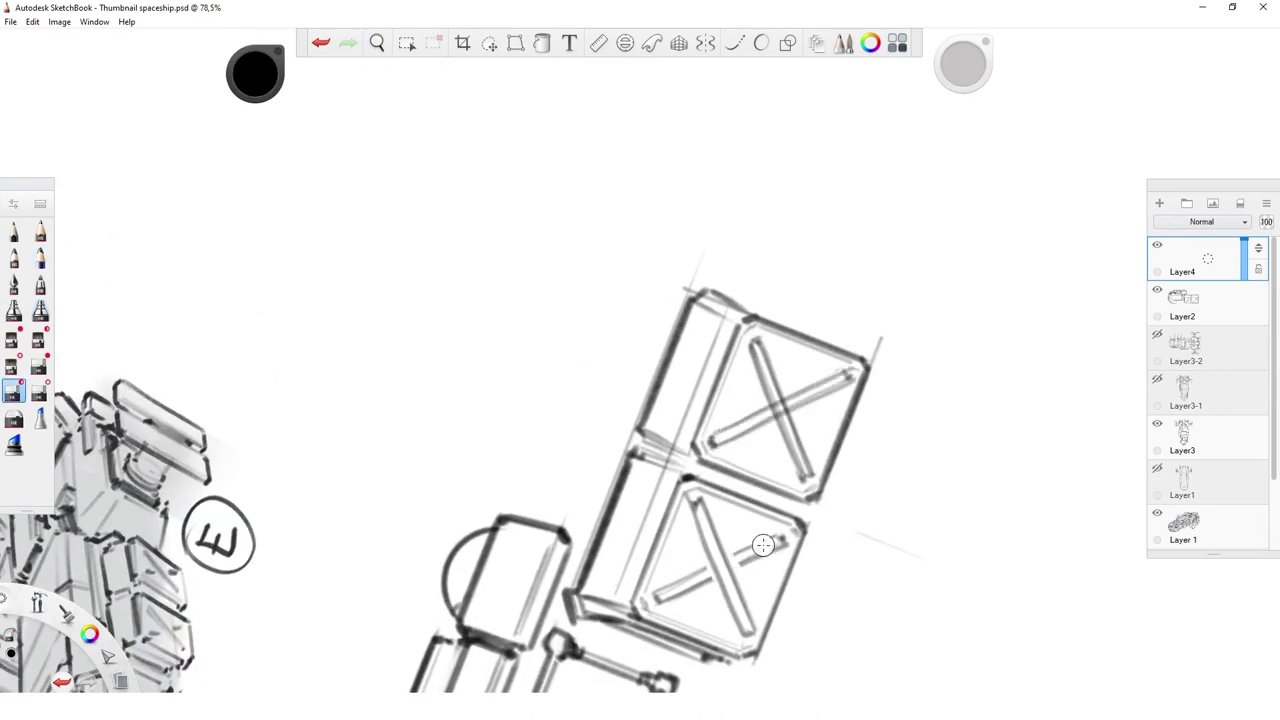
left_click_drag(768, 418, 797, 400)
key("e")
key("Home")
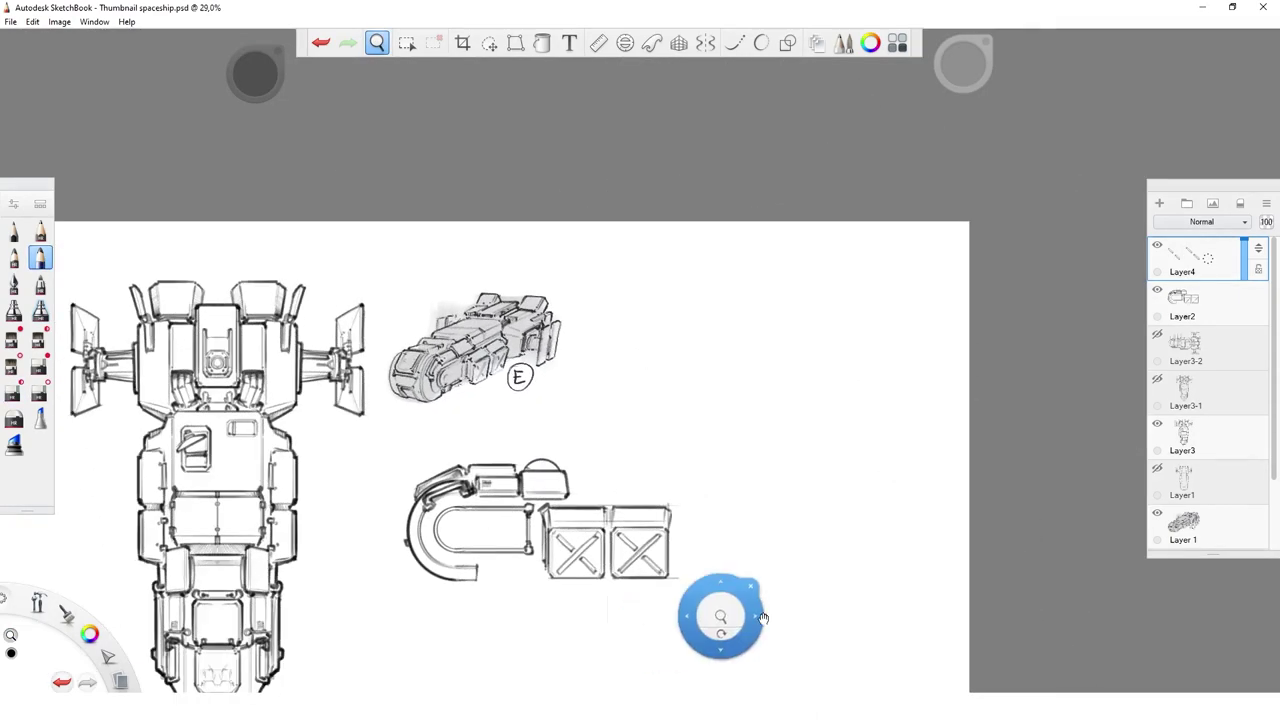
key("ctrl+e")
left_click(1157, 291)
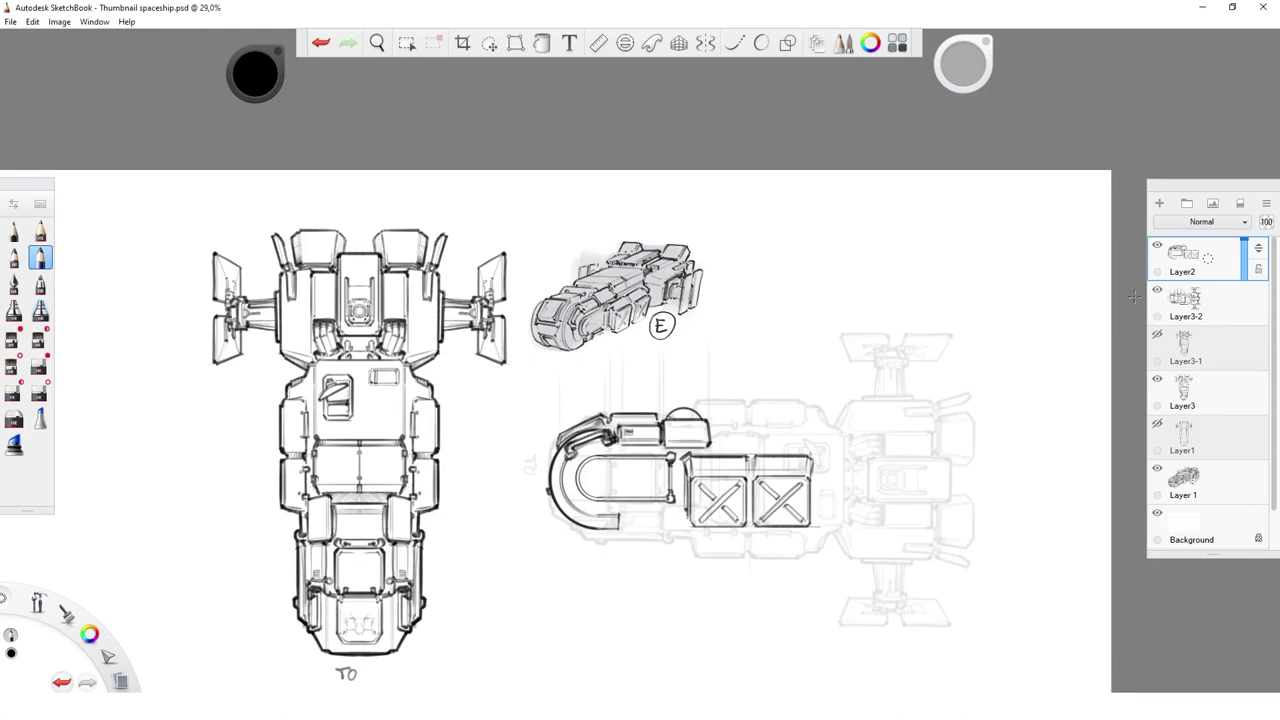
- Sketch the rear section with an angled stroke, horizontal line, top outline and vertical edge
scroll(769, 329, "up", 2)
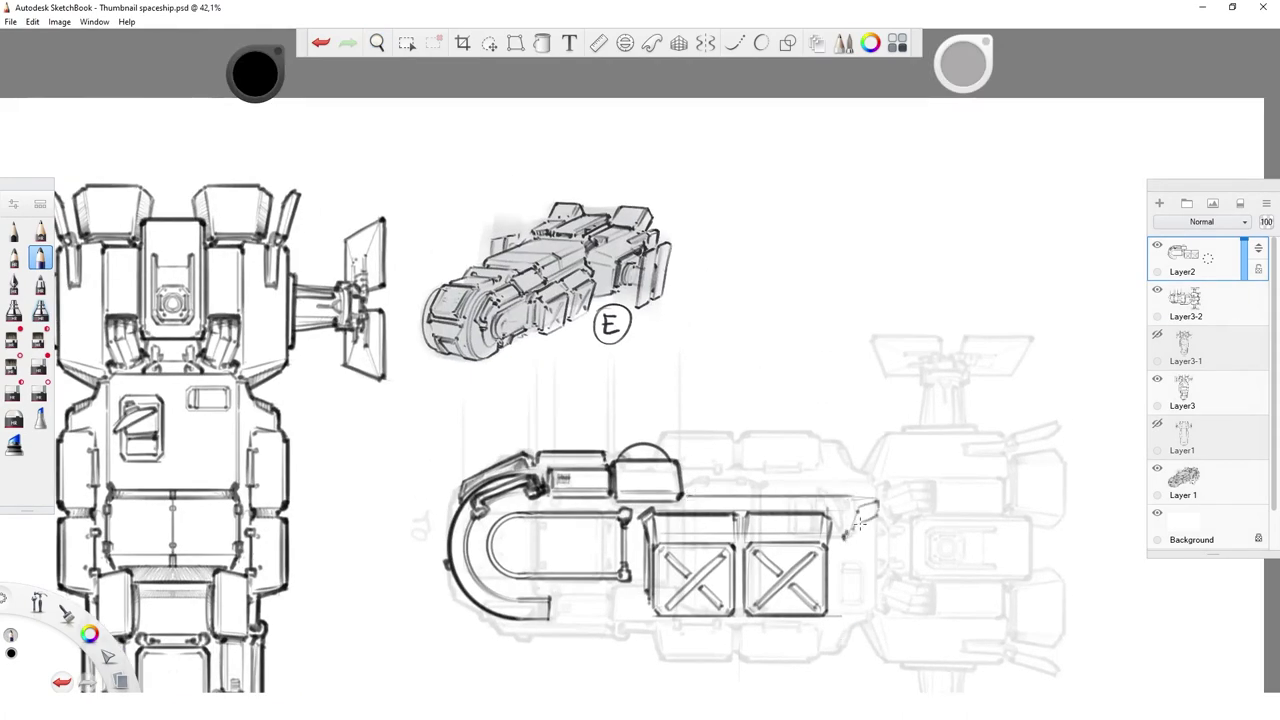
scroll(858, 523, "up", 2)
left_click_drag(830, 578, 898, 481)
left_click_drag(790, 476, 897, 481)
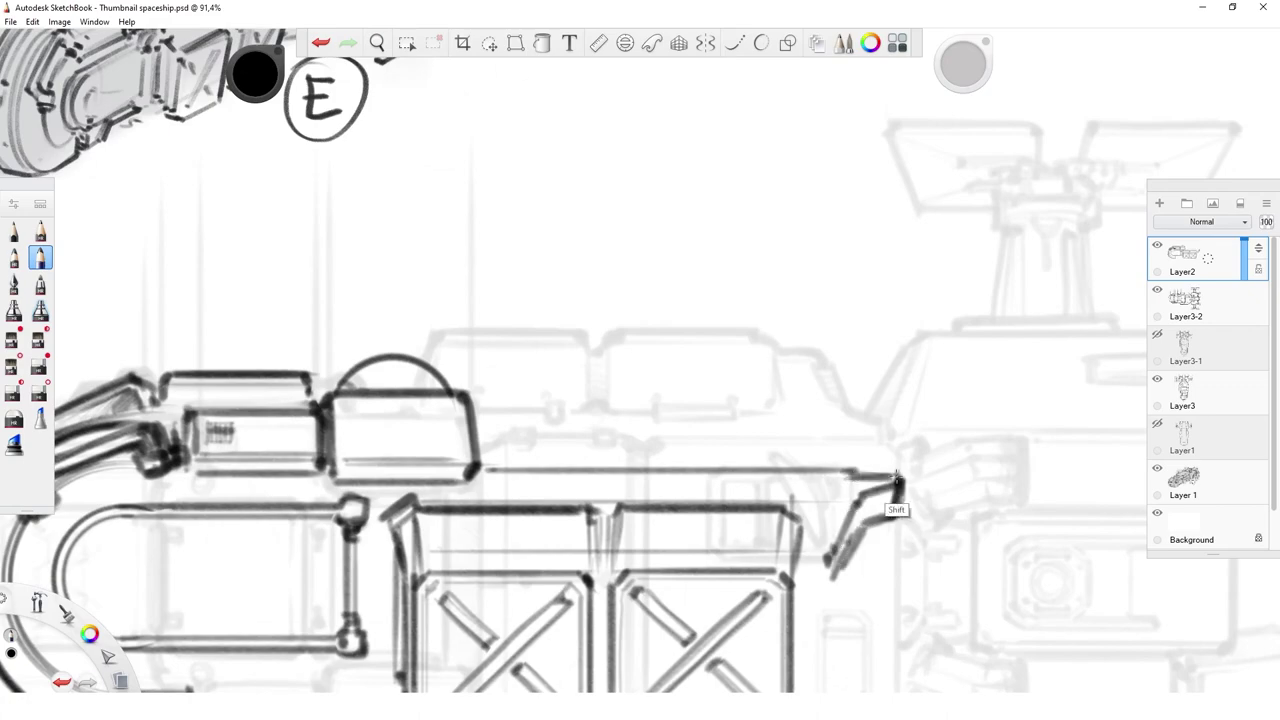
scroll(897, 481, "down", 3)
scroll(820, 509, "up", 3)
left_click_drag(590, 380, 965, 357)
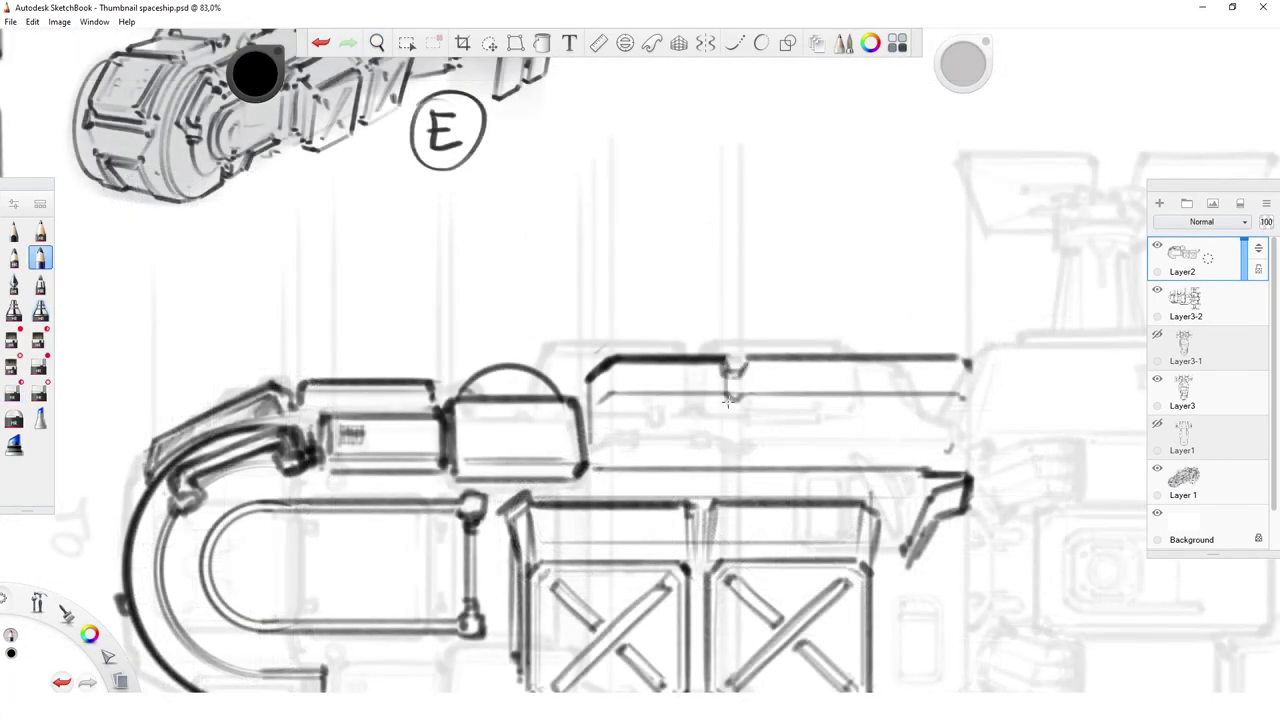
left_click_drag(739, 373, 736, 470)
- Extend the long horizontal hull line further to the right with the pencil
scroll(743, 363, "down", 3)
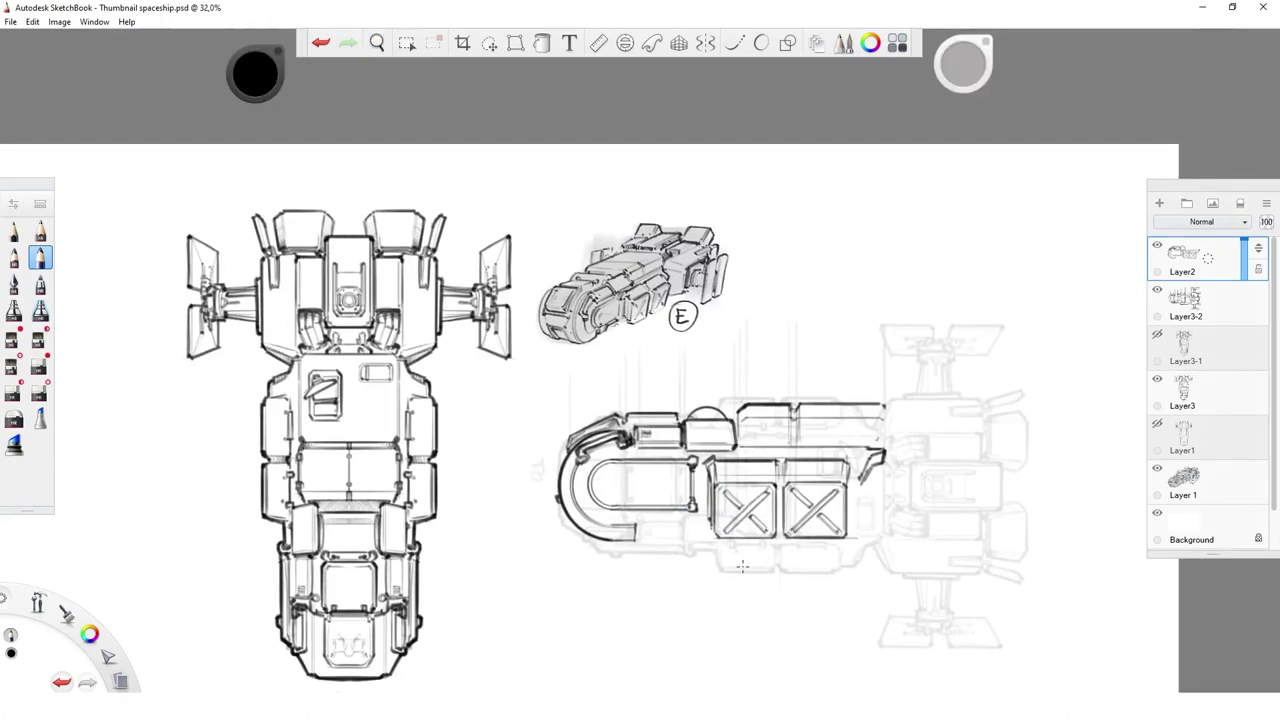
scroll(743, 566, "up", 3)
scroll(652, 443, "down", 2)
scroll(667, 393, "up", 2)
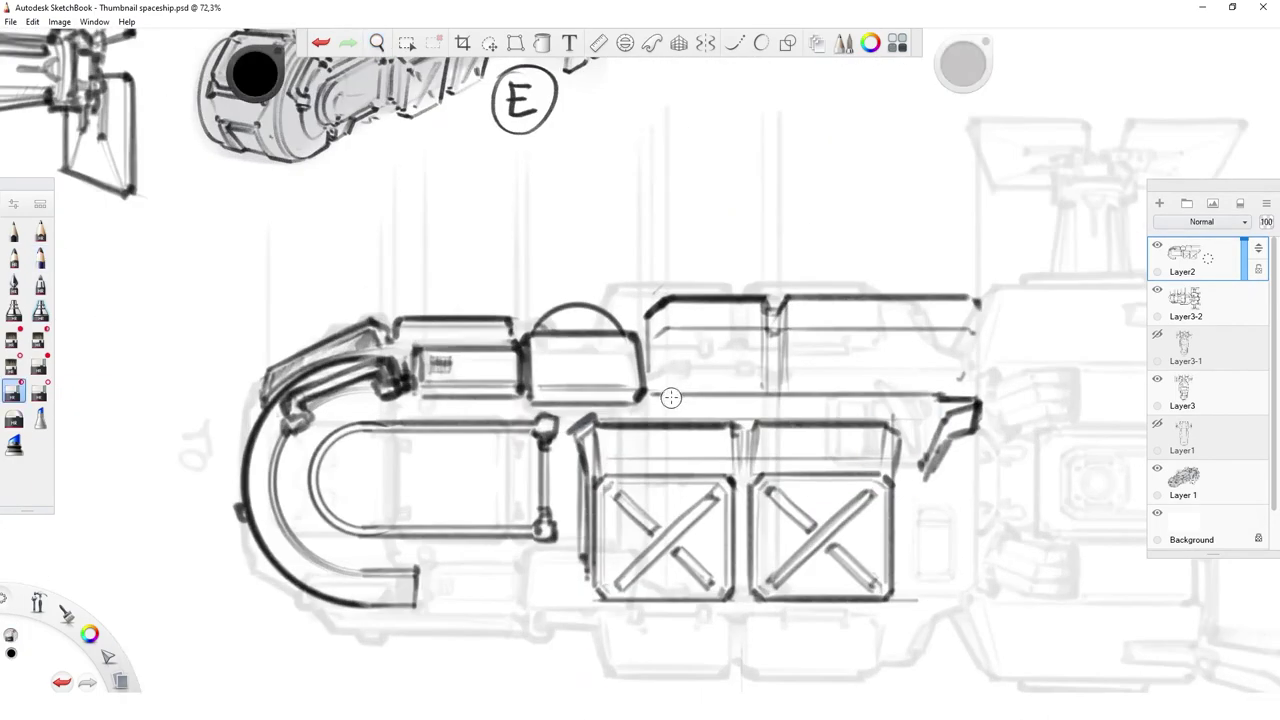
scroll(742, 390, "down", 2)
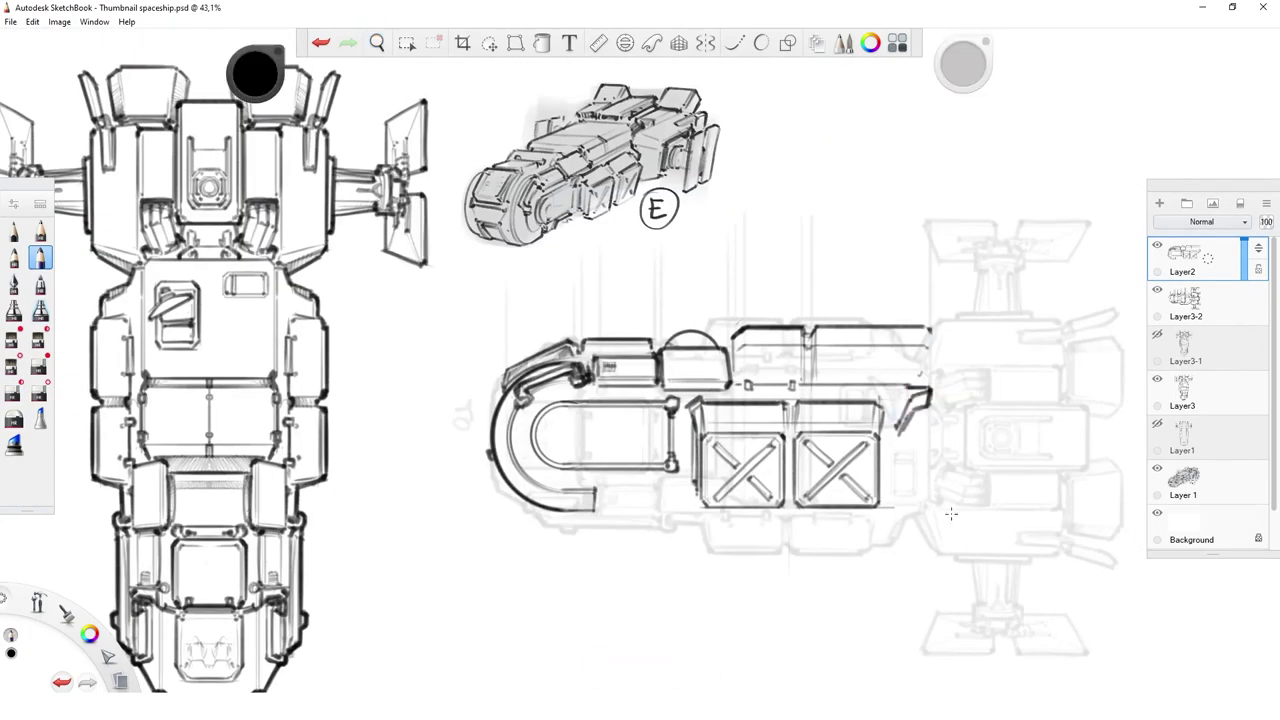
scroll(765, 405, "up", 2)
key("e")
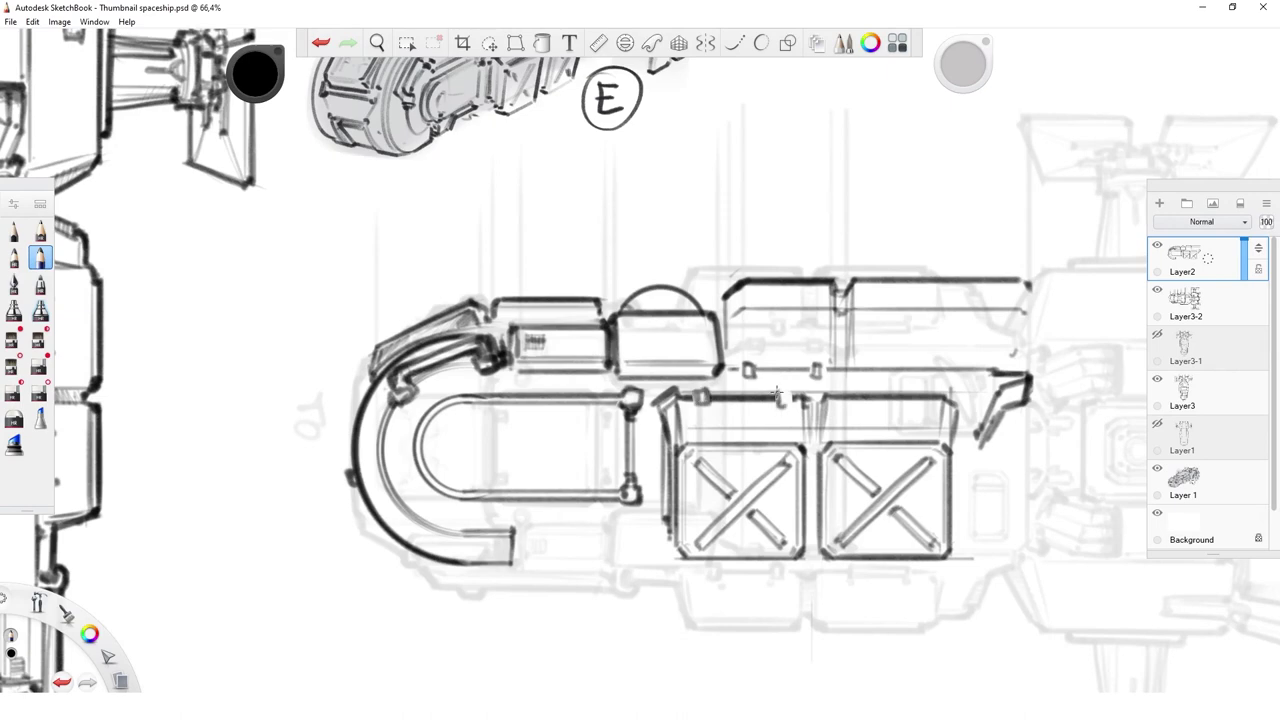
mouse_move(778, 393)
left_mouse_down()
mouse_move(800, 421)
mouse_move(876, 423)
left_mouse_up()
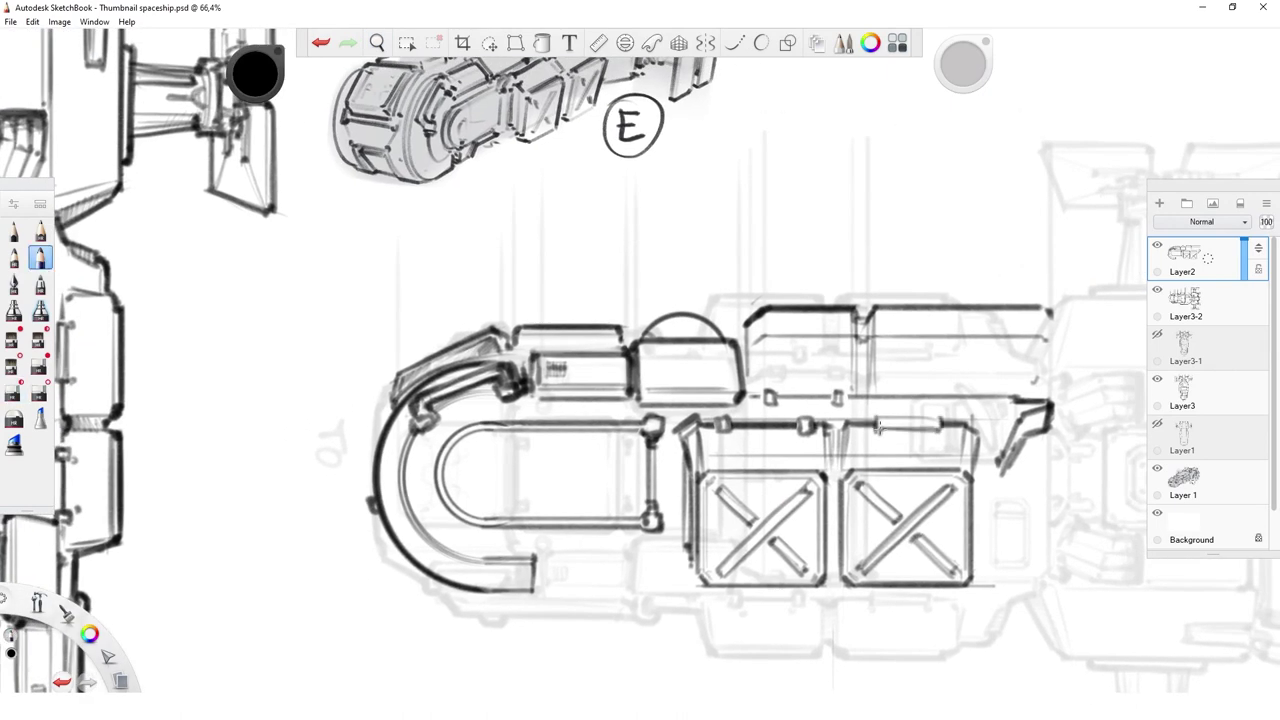
scroll(852, 395, "down", 3)
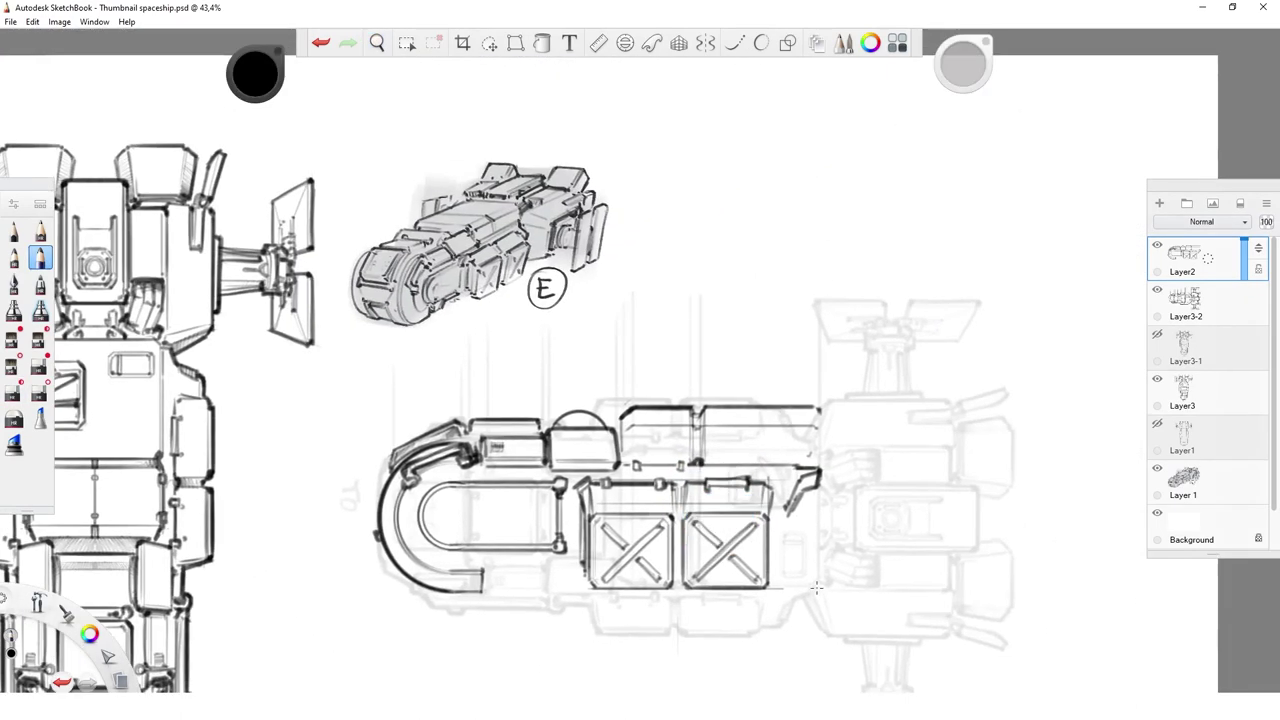
scroll(840, 461, "down", 2)
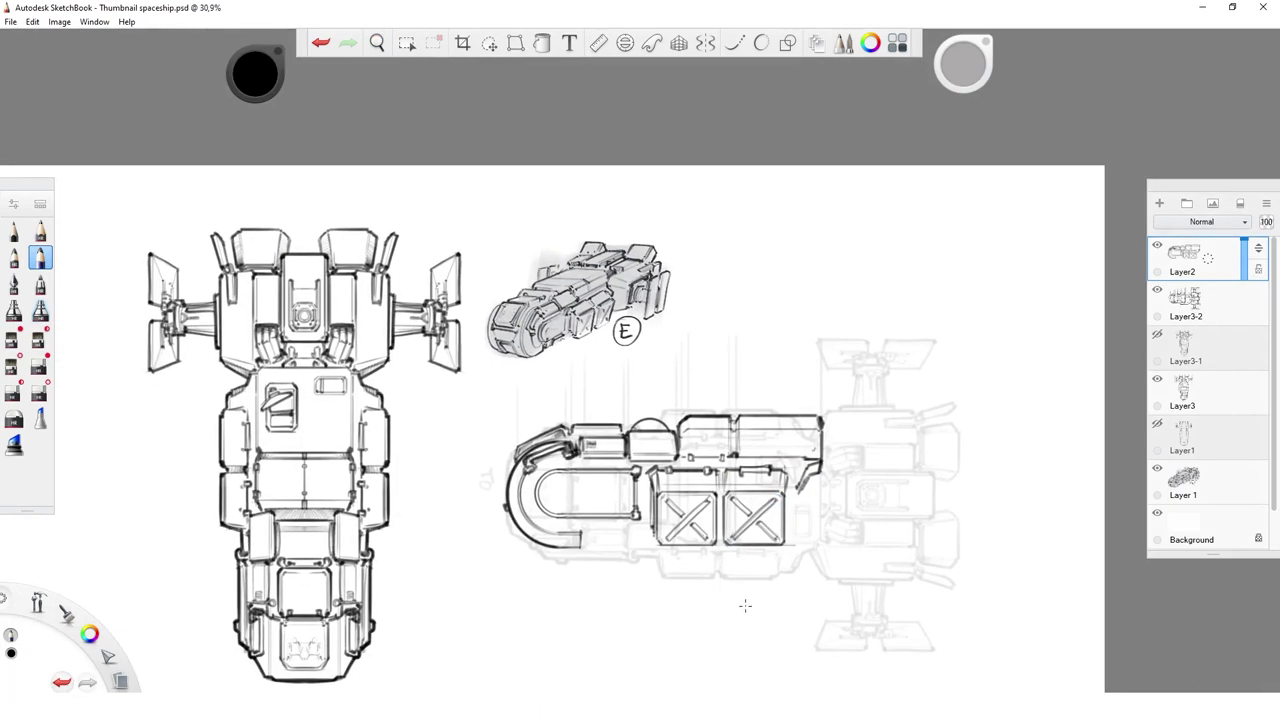
scroll(757, 563, "up", 6)
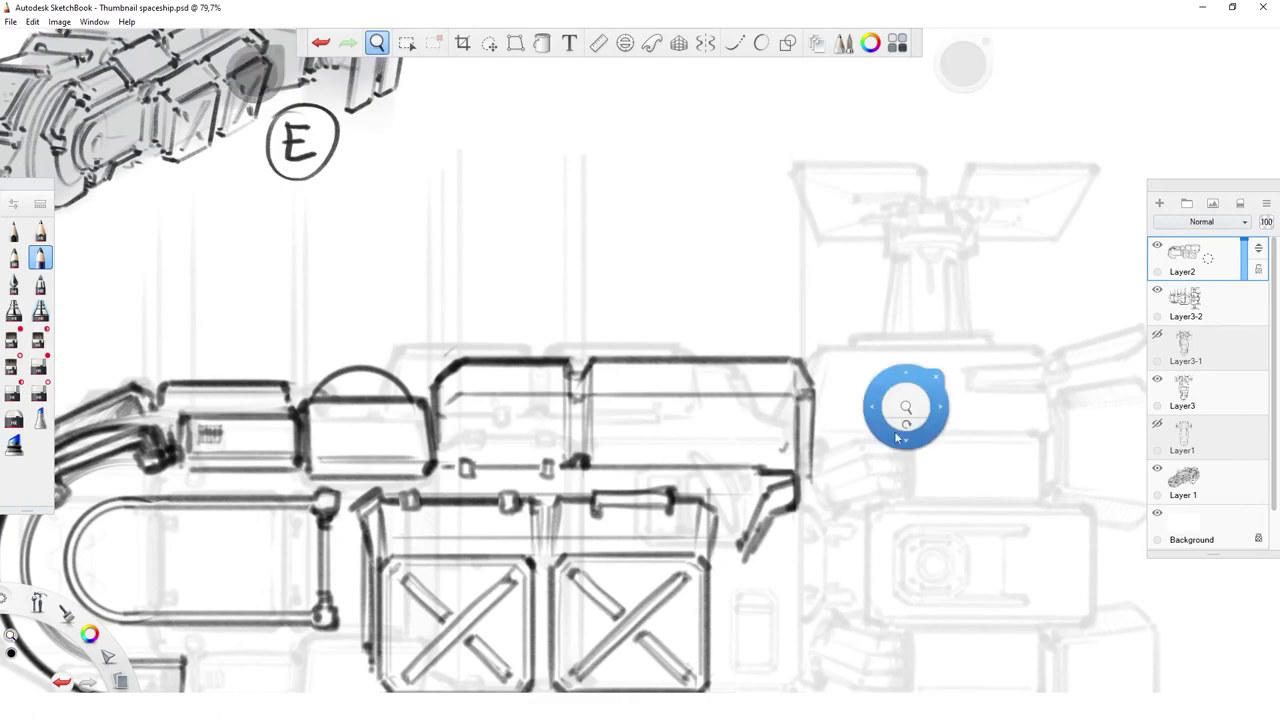
- Darken the right edge of the right crate with a vertical pencil stroke
key("Home")
scroll(782, 405, "up", 6)
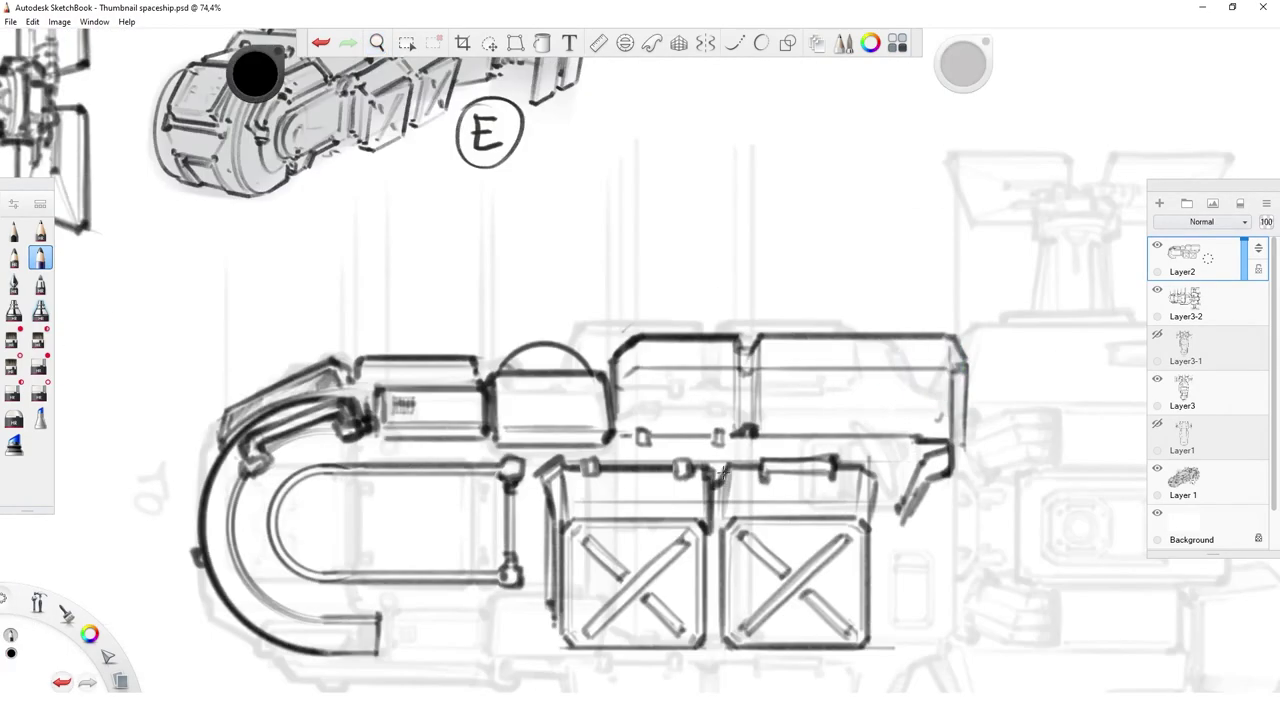
left_click_drag(877, 503, 872, 626)
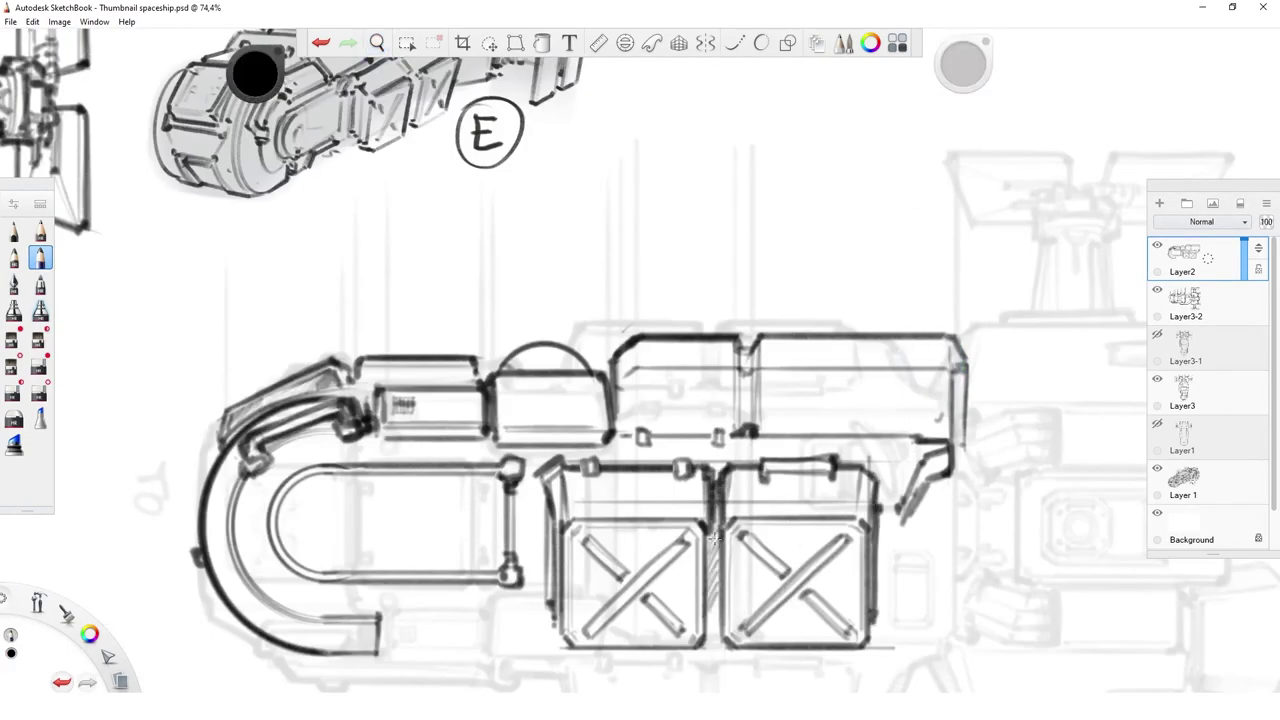
key("Home")
scroll(737, 537, "up", 4)
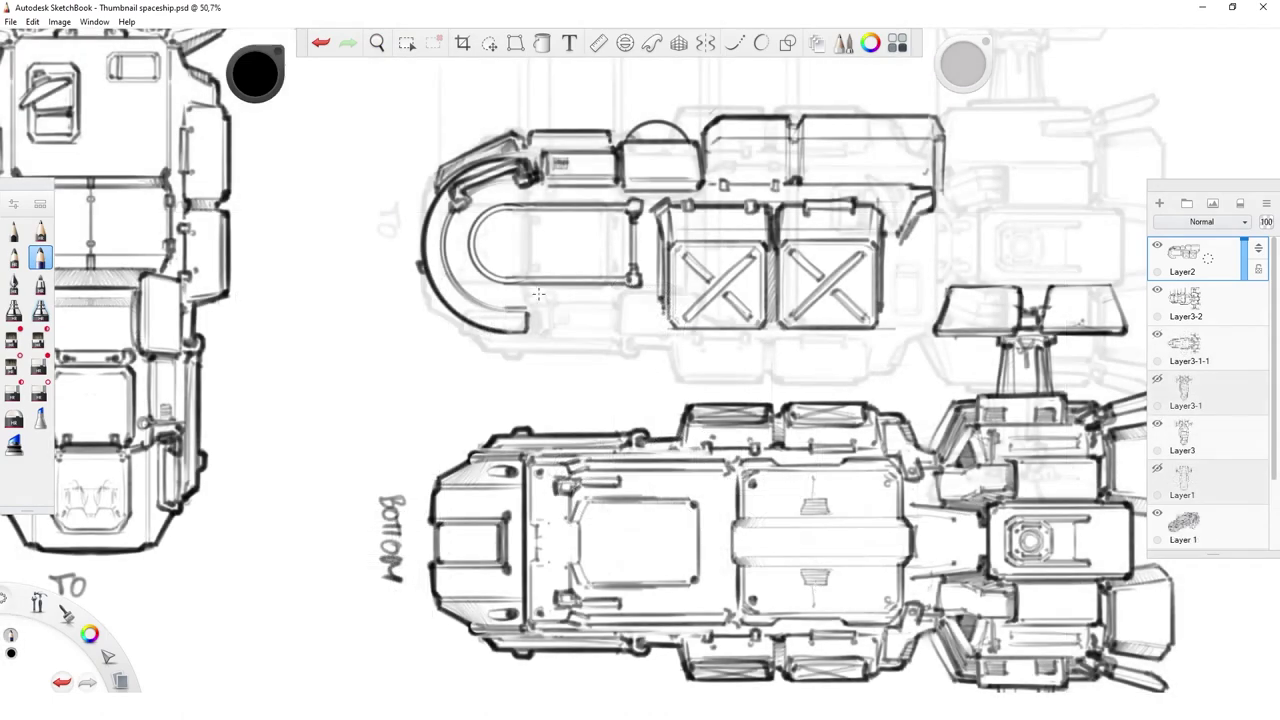
- Zoom and pan in on the side and bottom views
left_click_drag(533, 310, 602, 437)
scroll(602, 437, "down", 2)
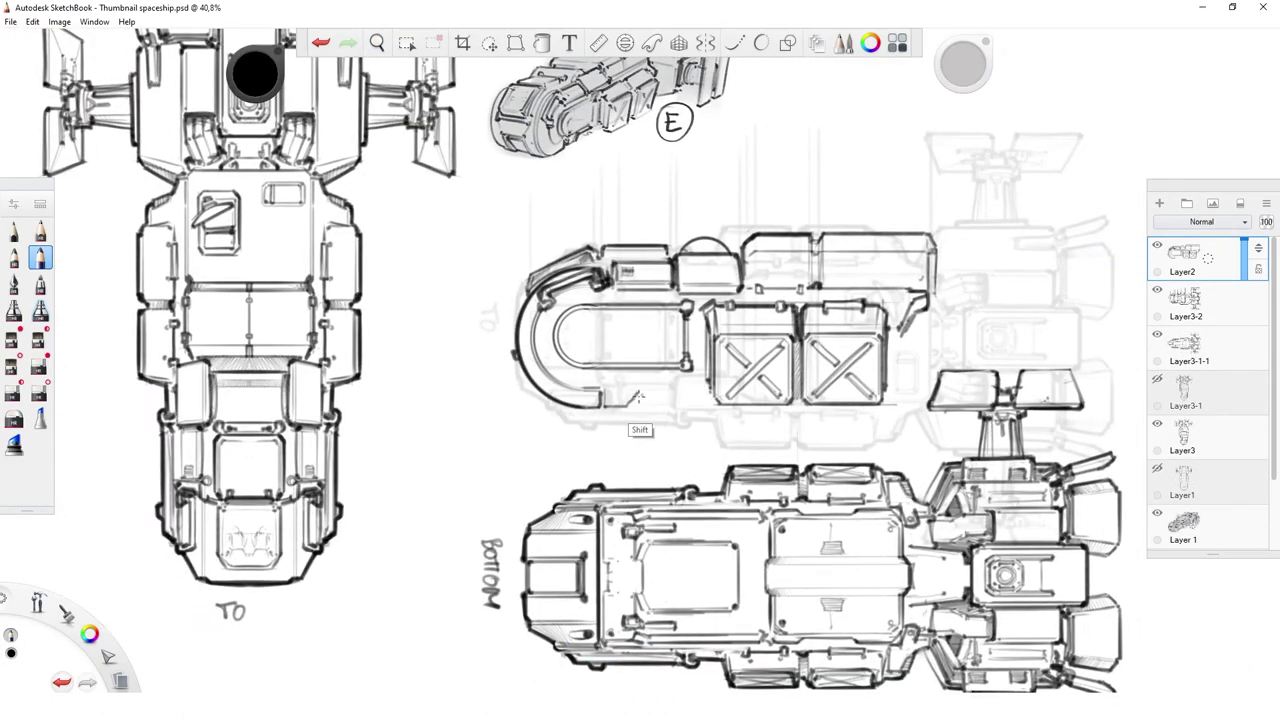
scroll(636, 398, "up", 5)
scroll(551, 424, "down", 4)
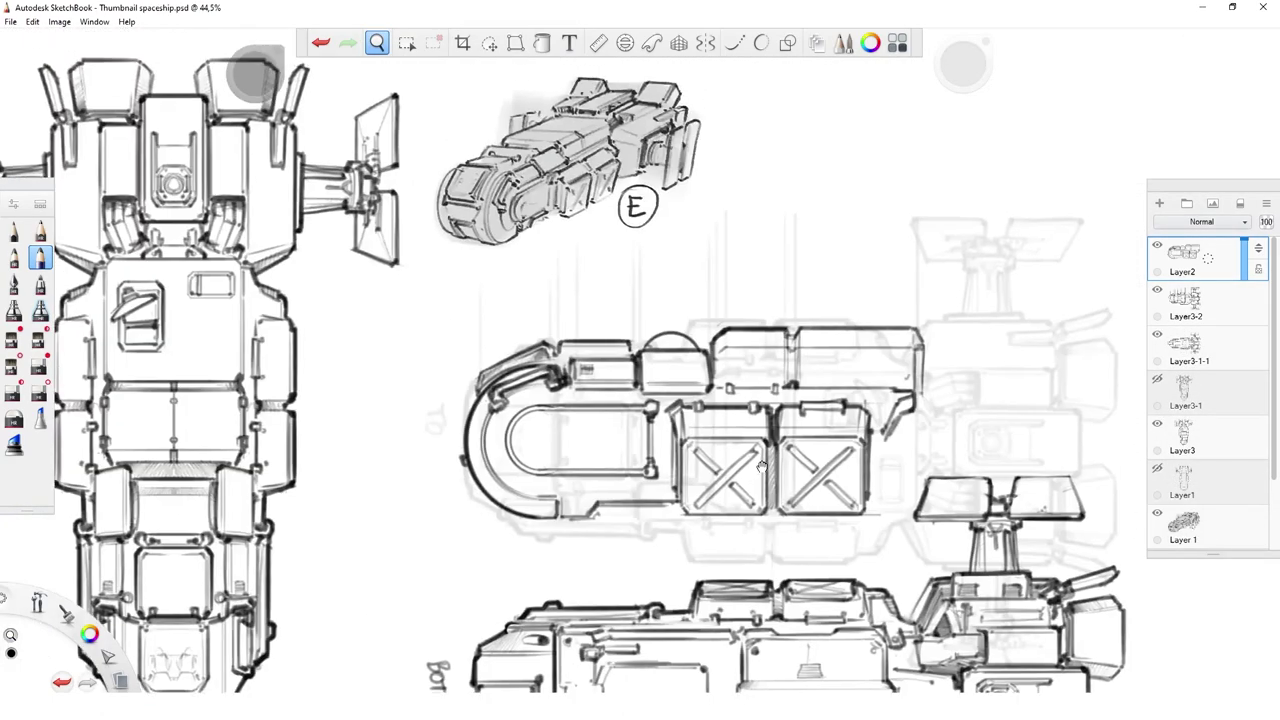
scroll(598, 420, "up", 5)
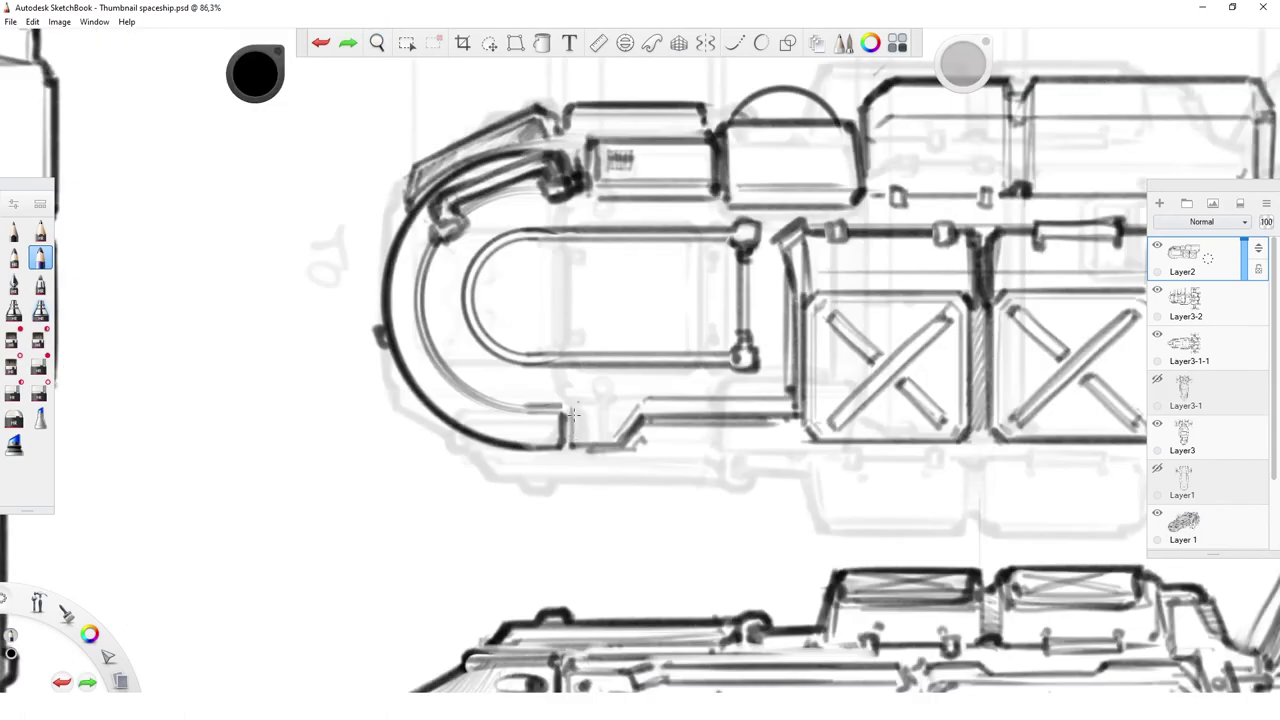
scroll(568, 381, "down", 3)
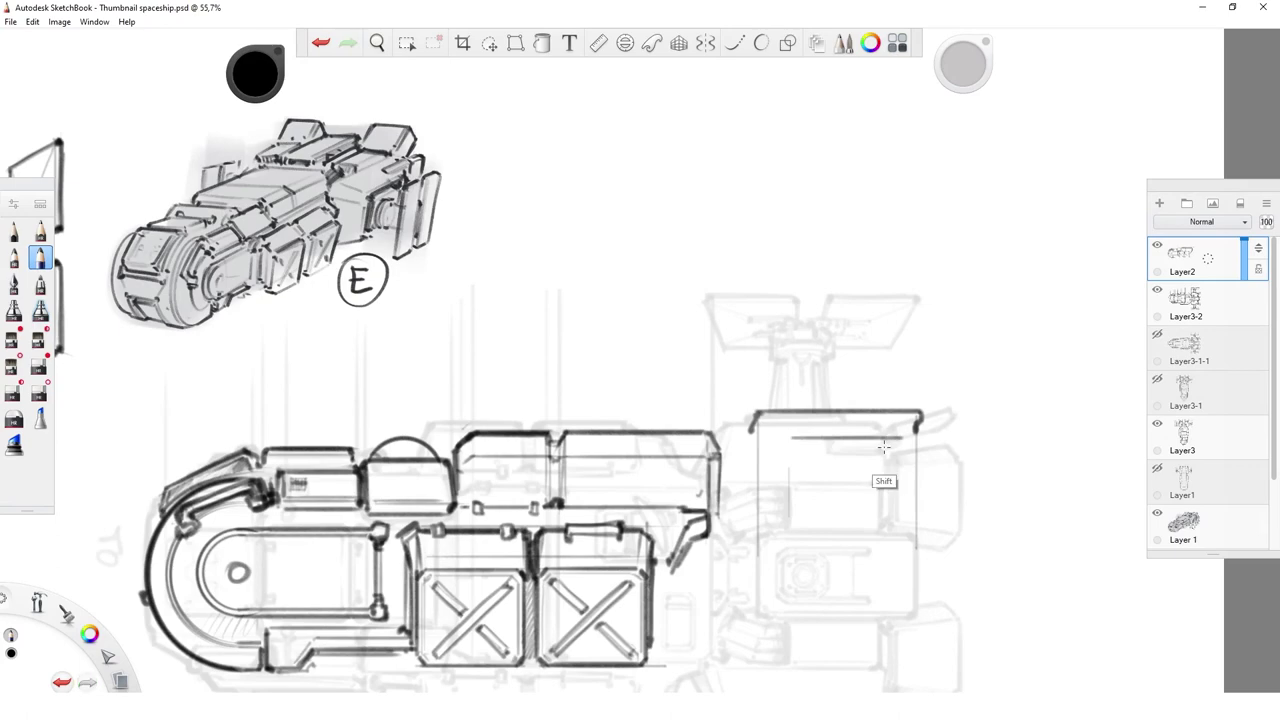
- Draw a small rear box, clean up stray lines, and add two horizontal detail lines inside it
mouse_move(790, 443)
left_mouse_down()
mouse_move(888, 444)
mouse_move(886, 468)
mouse_move(786, 468)
mouse_move(888, 467)
left_mouse_up()
key("e")
mouse_move(760, 556)
left_mouse_down()
mouse_move(762, 481)
mouse_move(729, 435)
left_mouse_up()
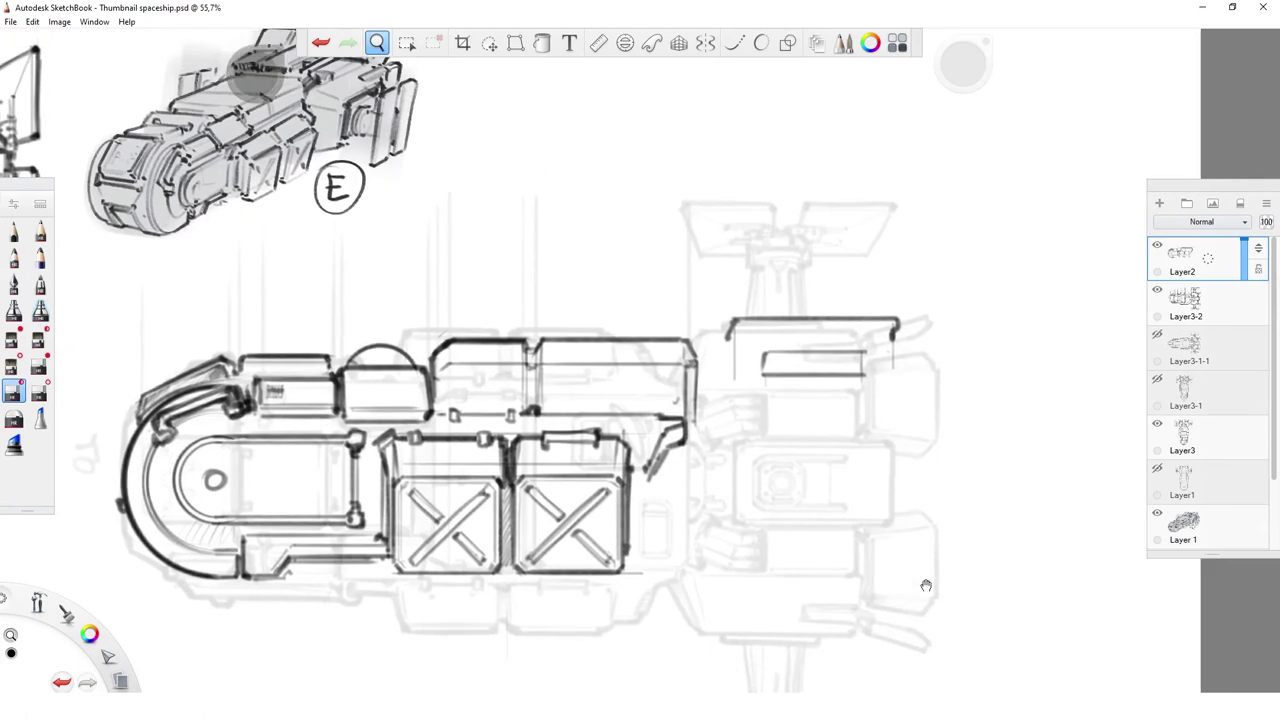
key("ctrl+z")
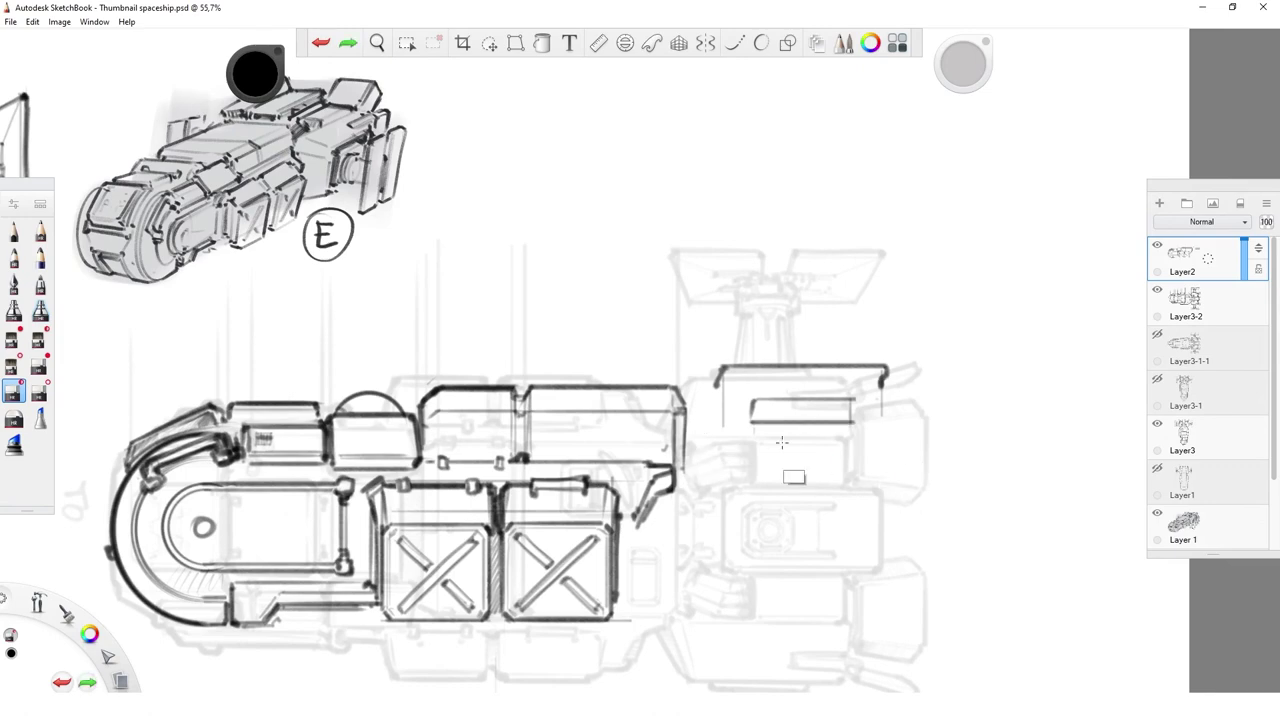
key("e")
left_click_drag(698, 432, 856, 432)
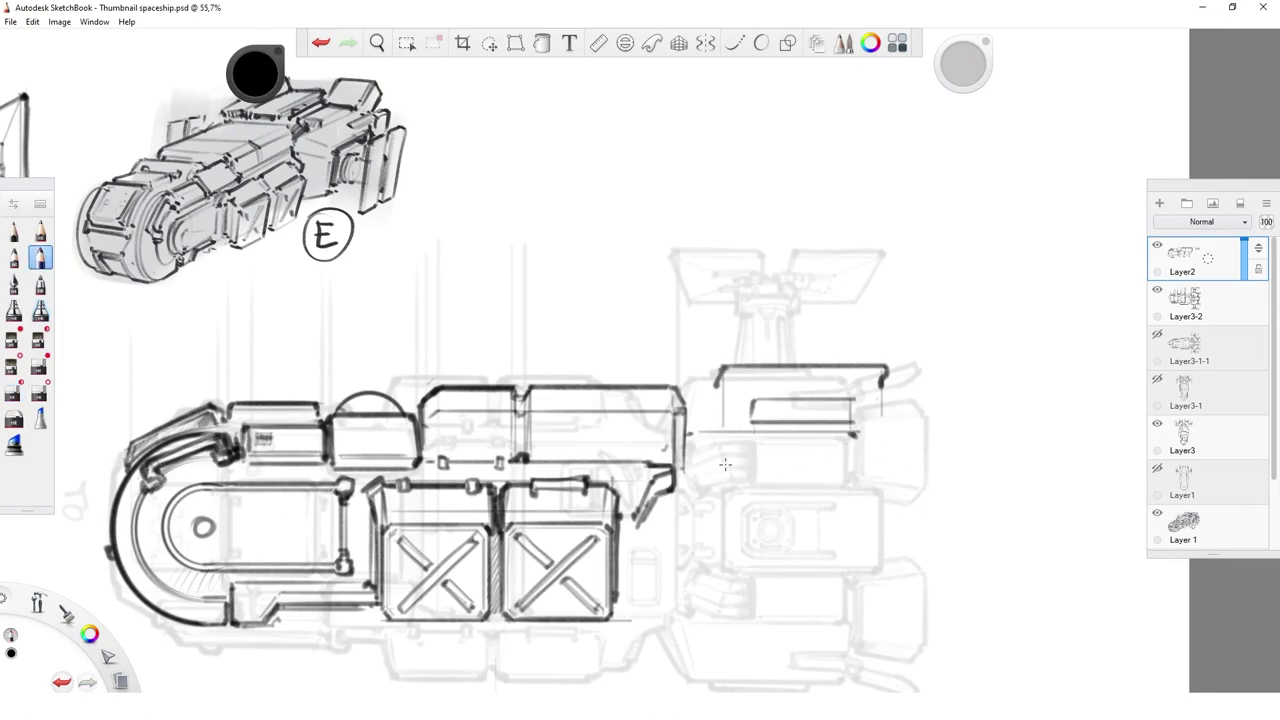
left_click_drag(712, 462, 858, 462)
key("ctrl+z")
left_click_drag(705, 475, 851, 477)
- Add a short vertical stroke and a rounded bracket, and darken the top rear box's inner edge
left_click_drag(927, 550, 673, 465)
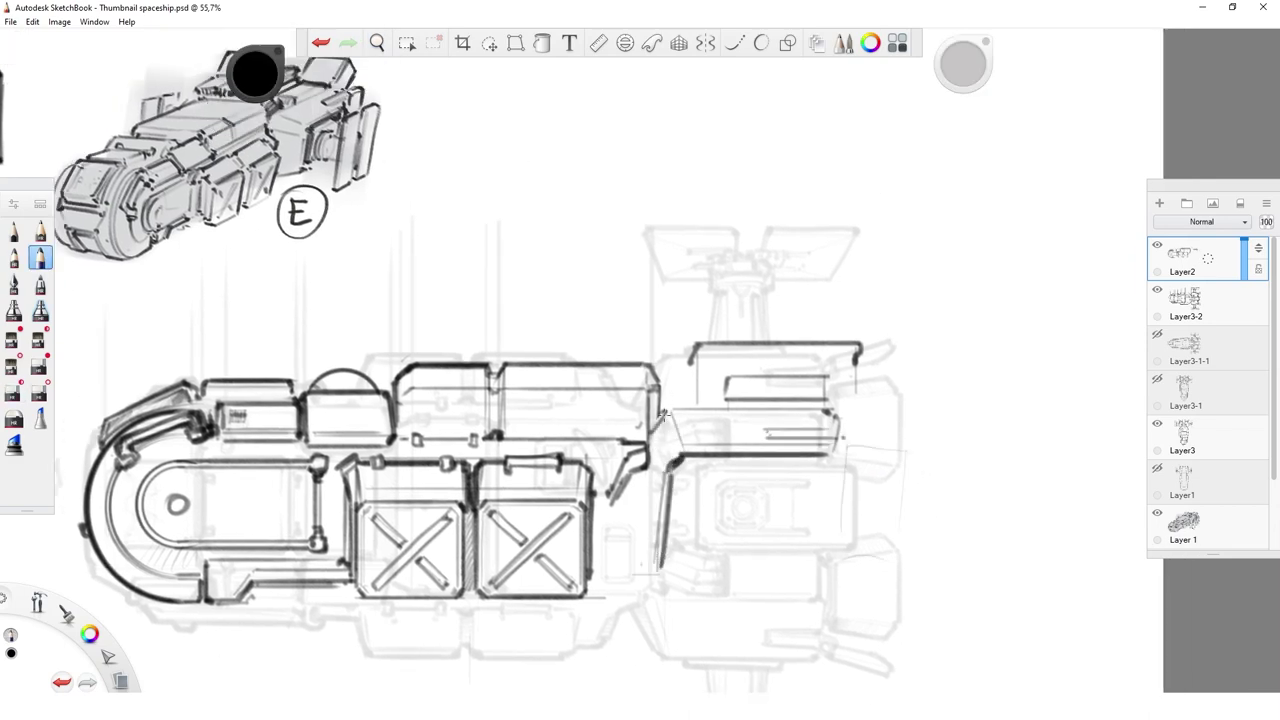
left_click(620, 478, "shift")
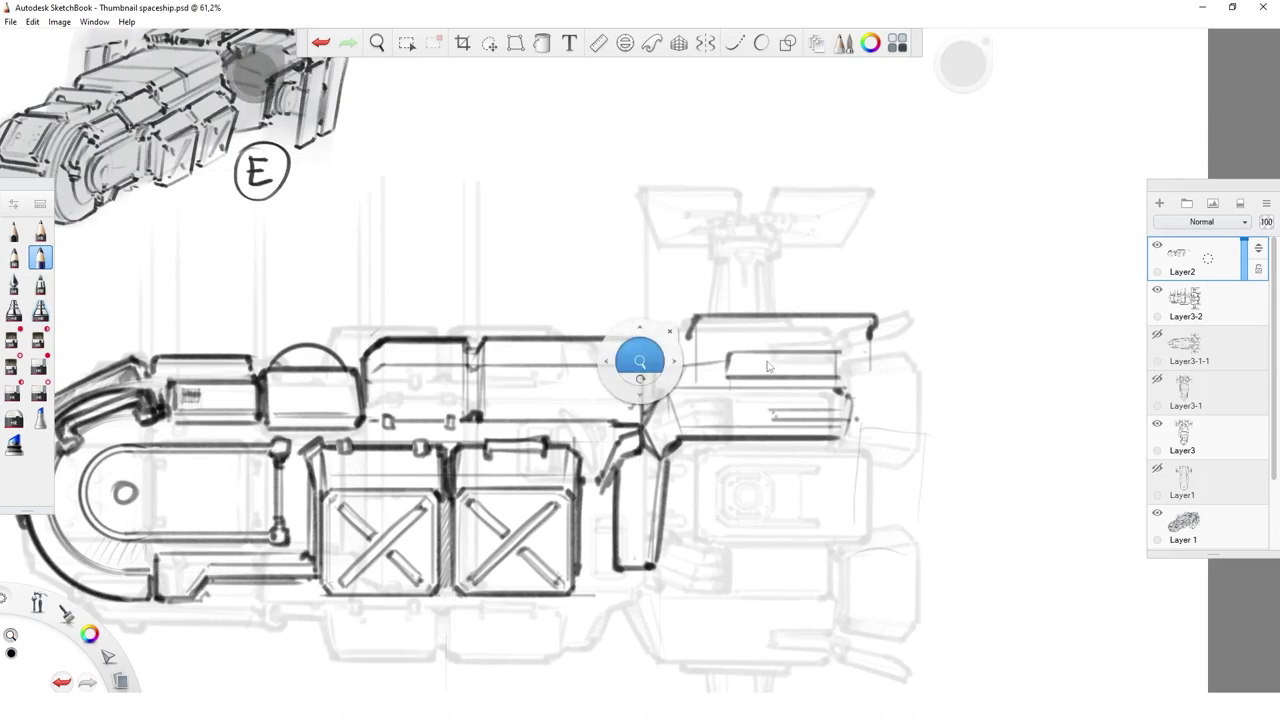
scroll(668, 361, "up", 3)
left_click_drag(626, 386, 713, 389)
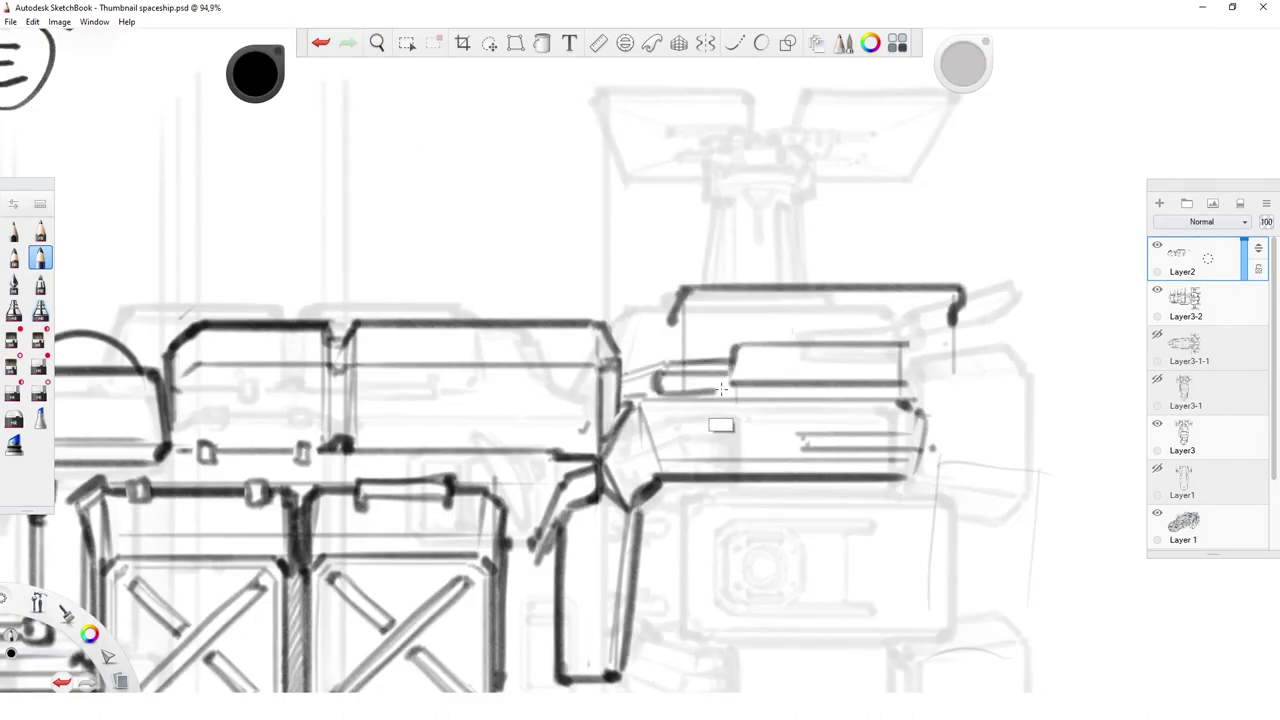
scroll(733, 370, "down", 2)
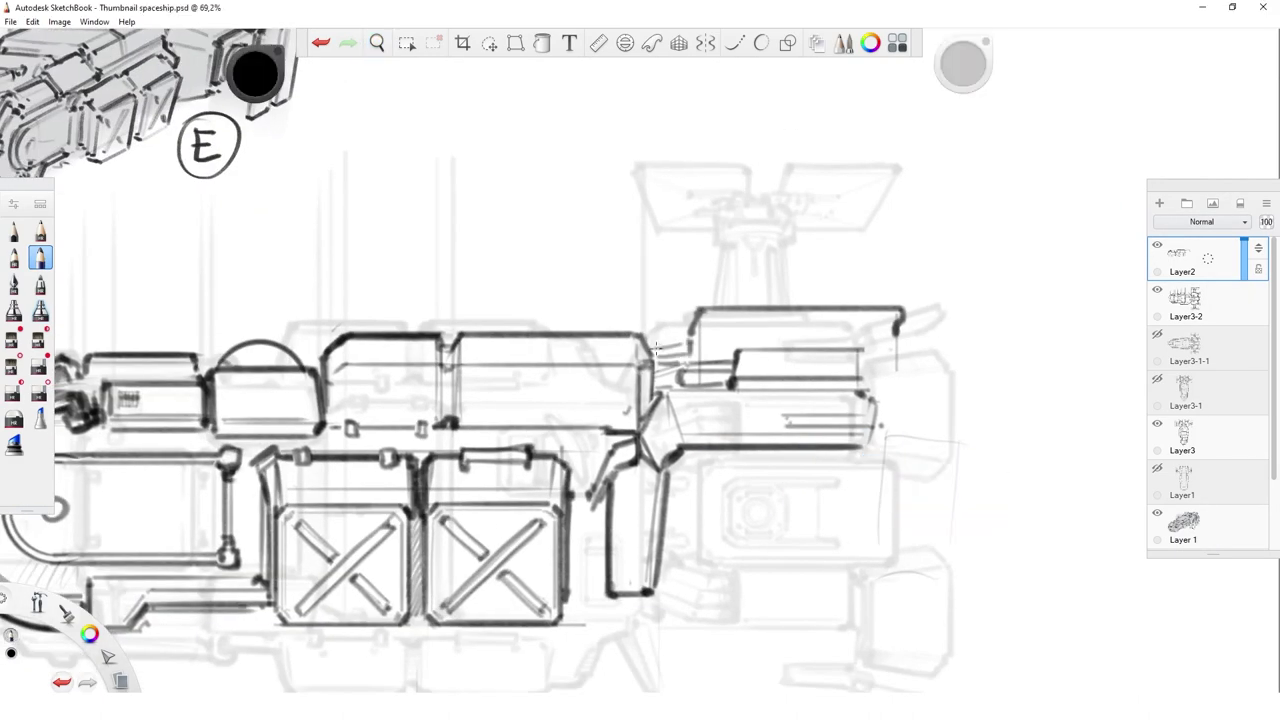
left_click_drag(703, 316, 899, 335)
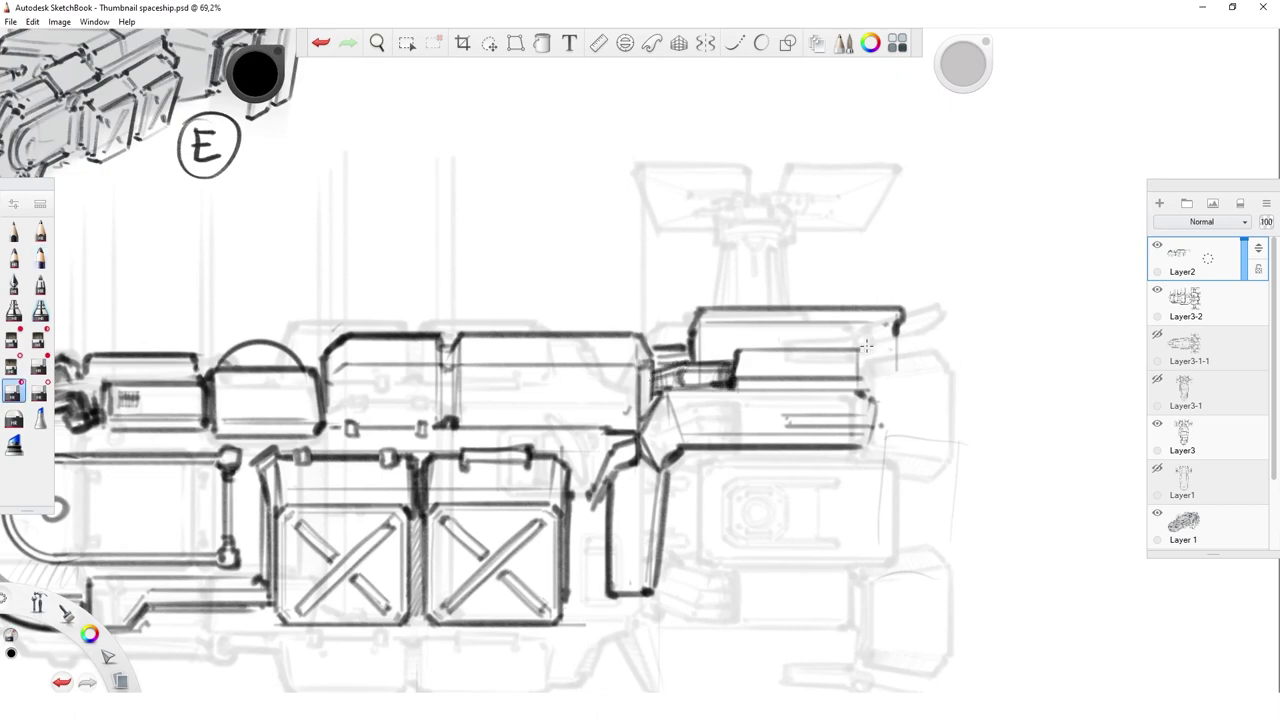
scroll(874, 471, "down", 2)
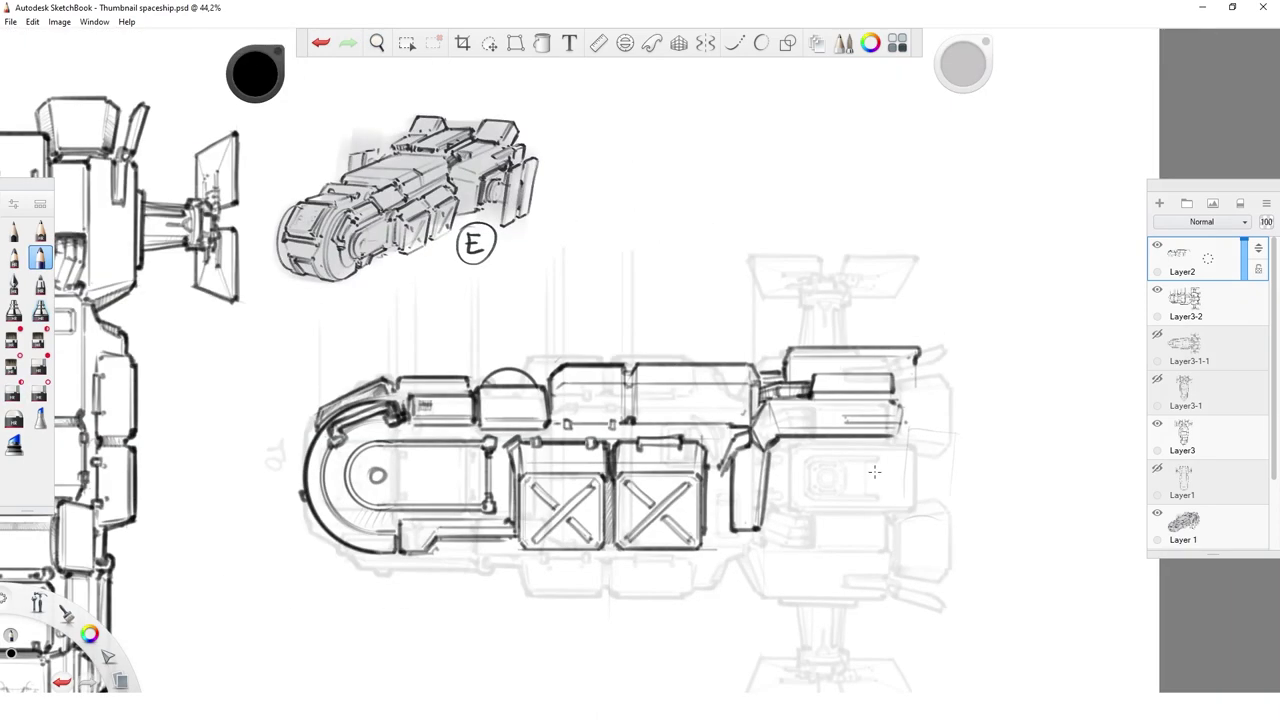
scroll(1000, 500, "up", 3)
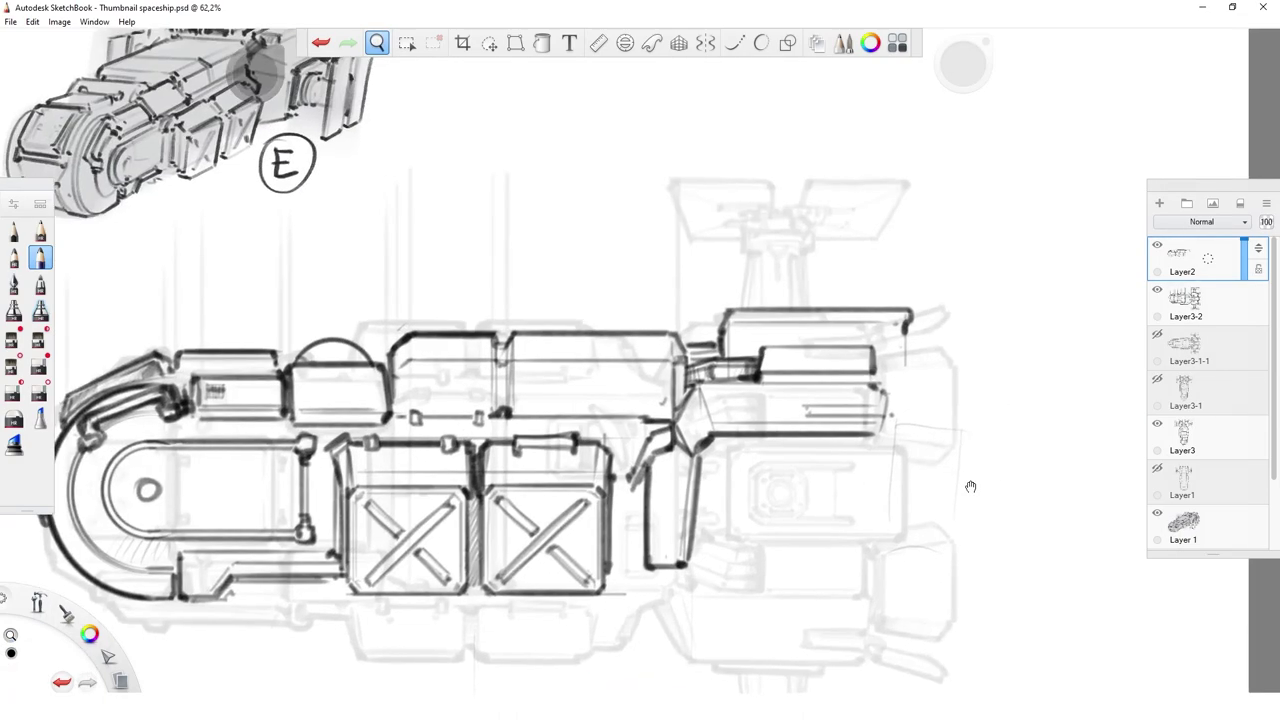
scroll(900, 500, "down", 3)
scroll(558, 352, "up", 4)
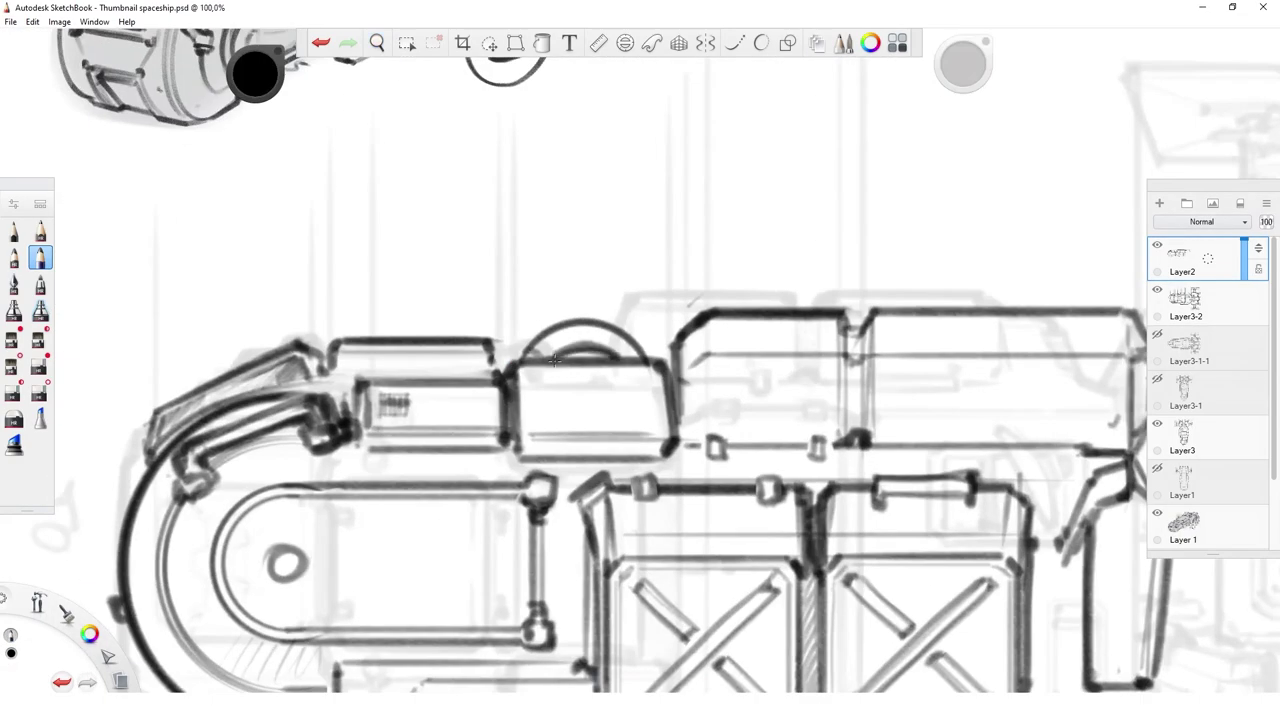
scroll(715, 401, "down", 3)
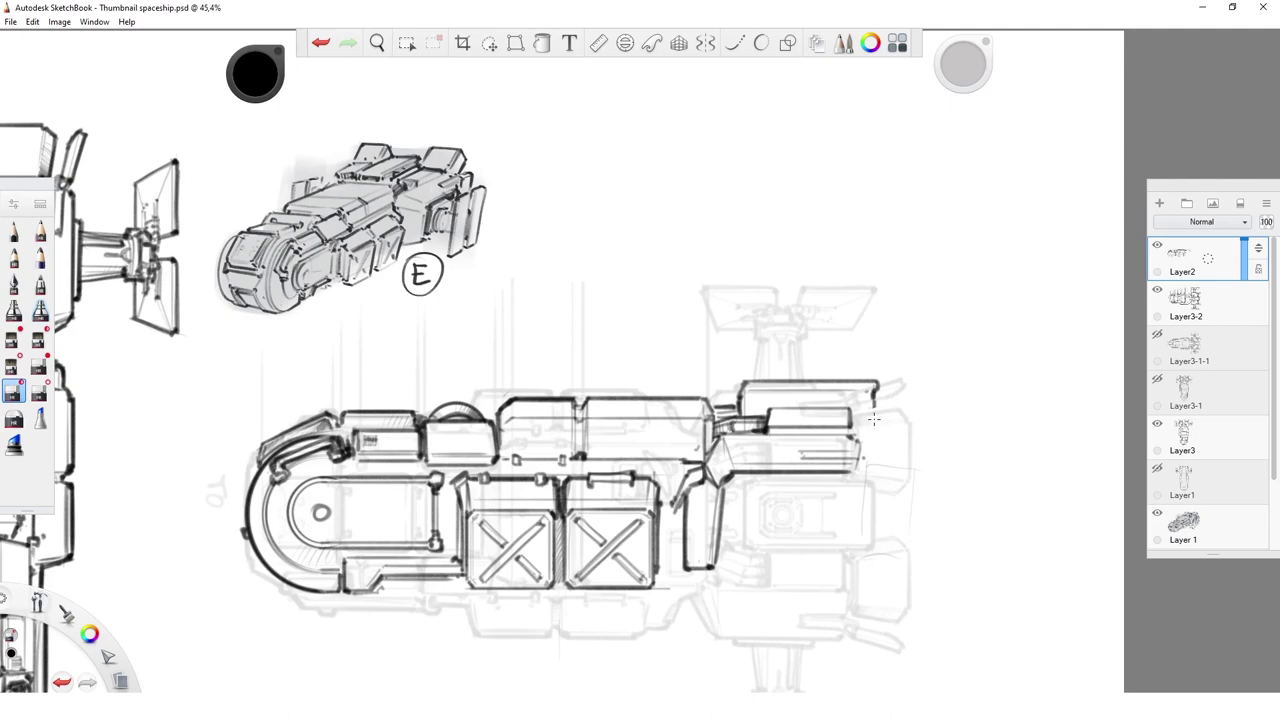